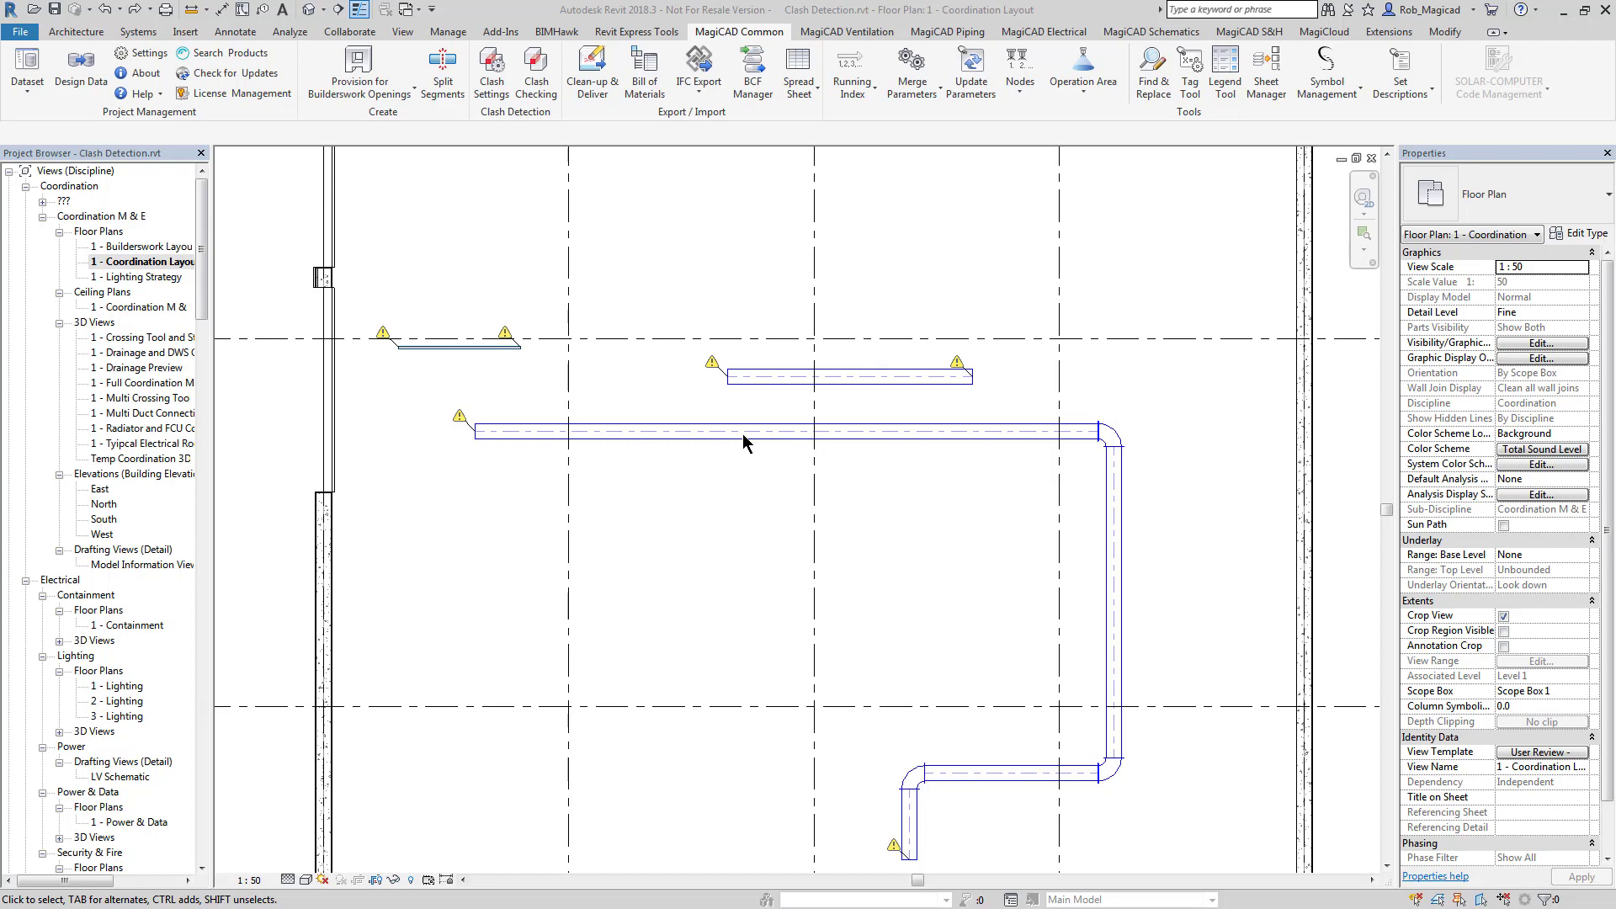
# Step: Draw a matching 300×200 mm duct from the upper duct's end down across the long duct
pyautogui.click(782, 519)
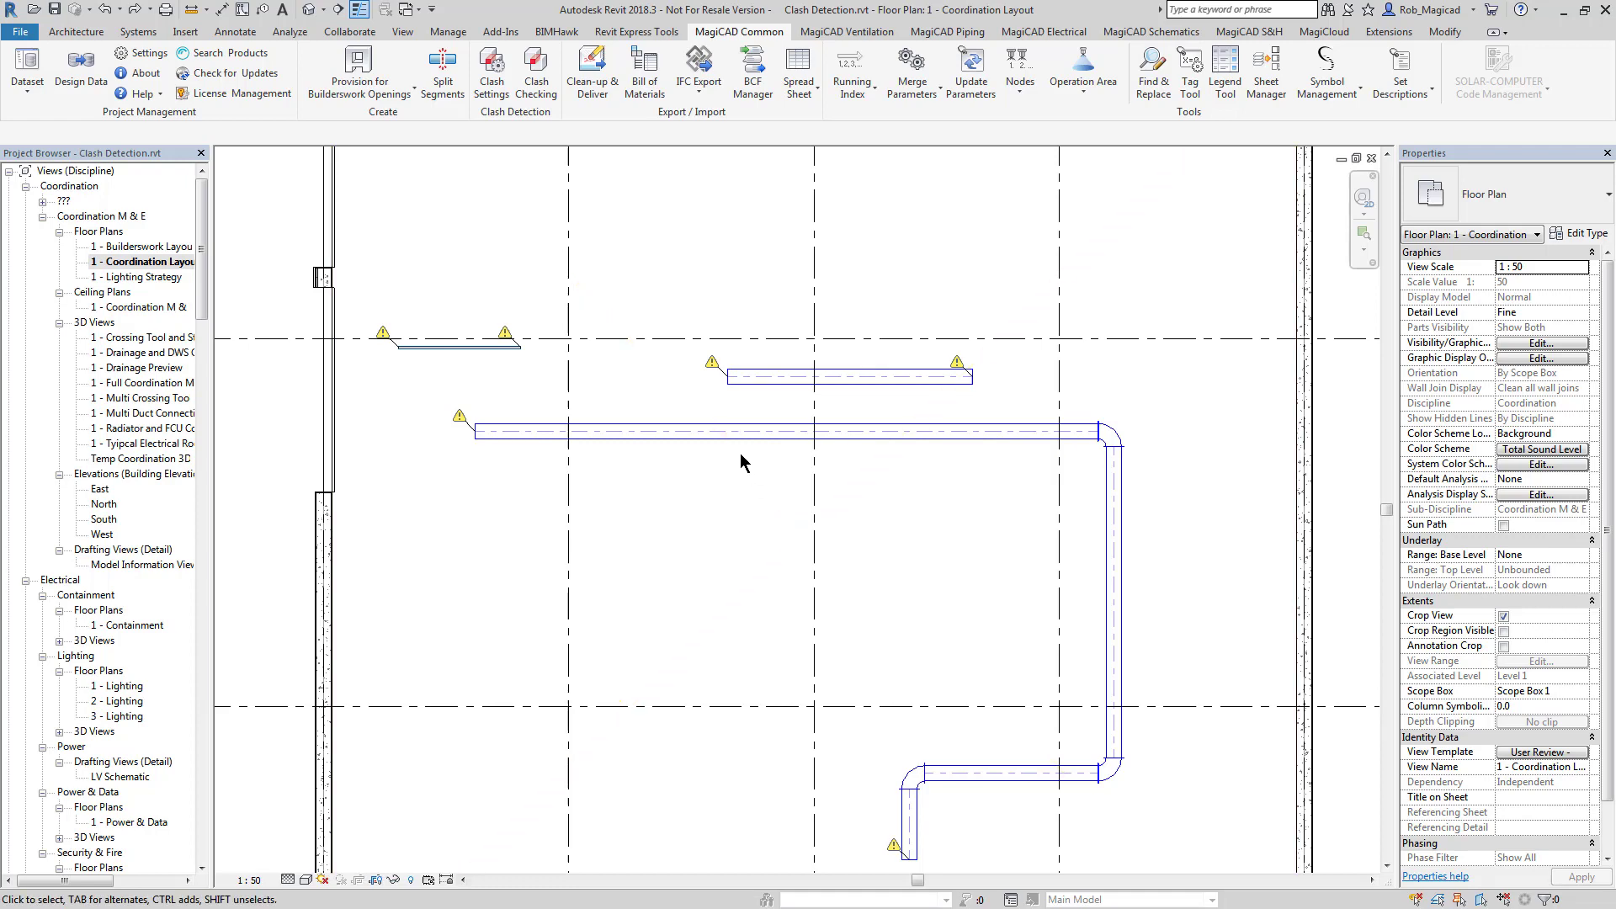
pyautogui.scroll(3, 661, 371)
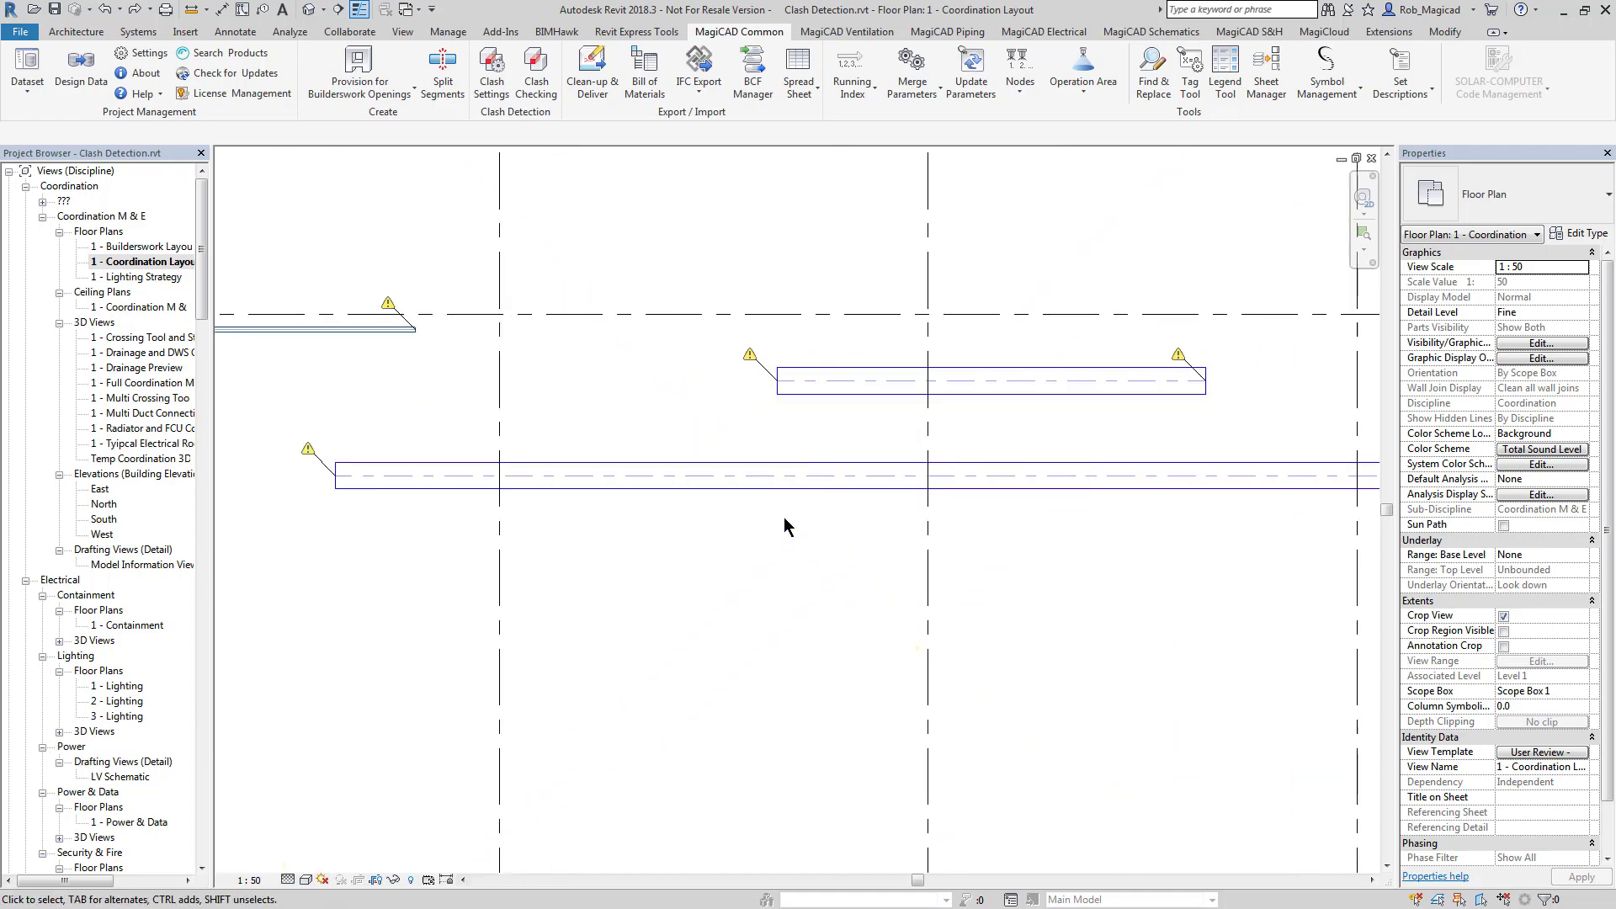
pyautogui.click(759, 392)
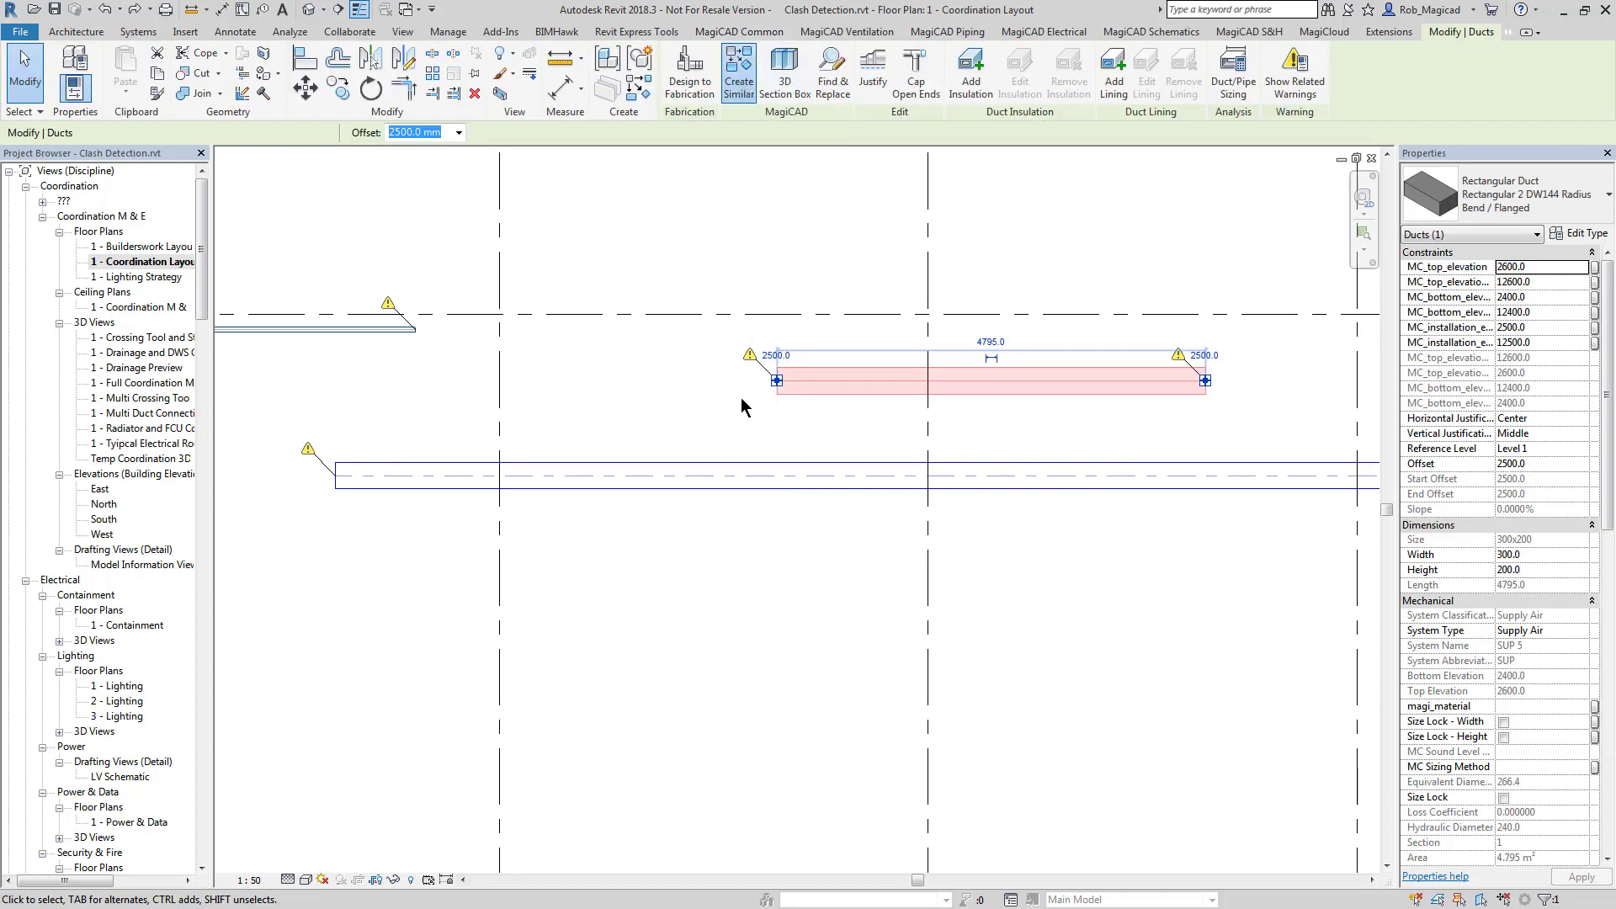
pyautogui.click(772, 383)
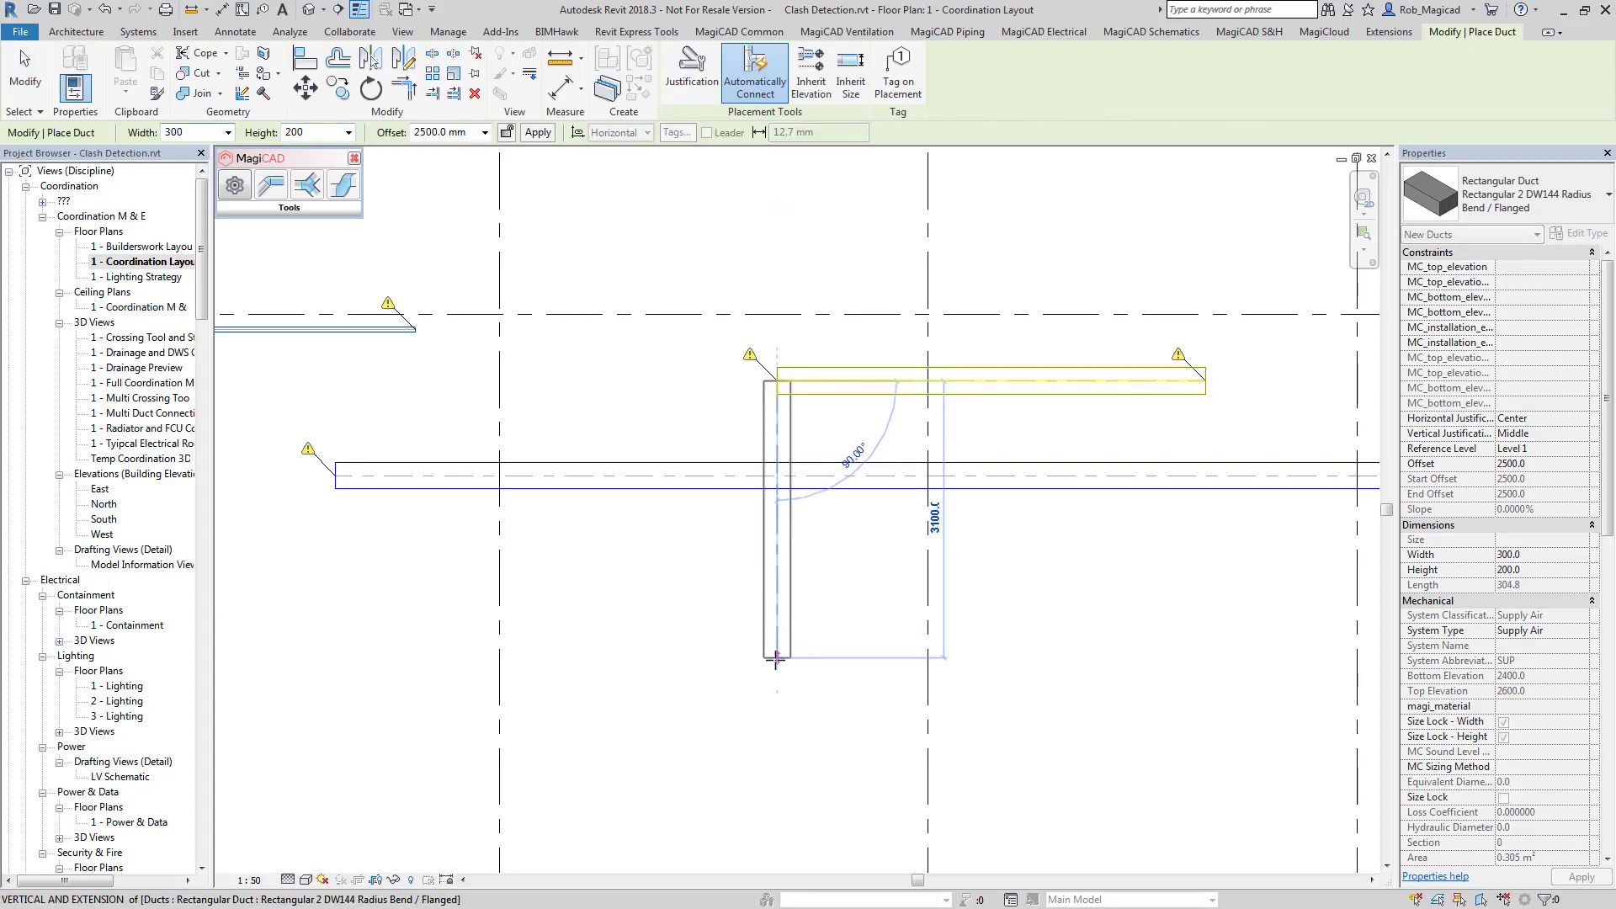
pyautogui.click(776, 659)
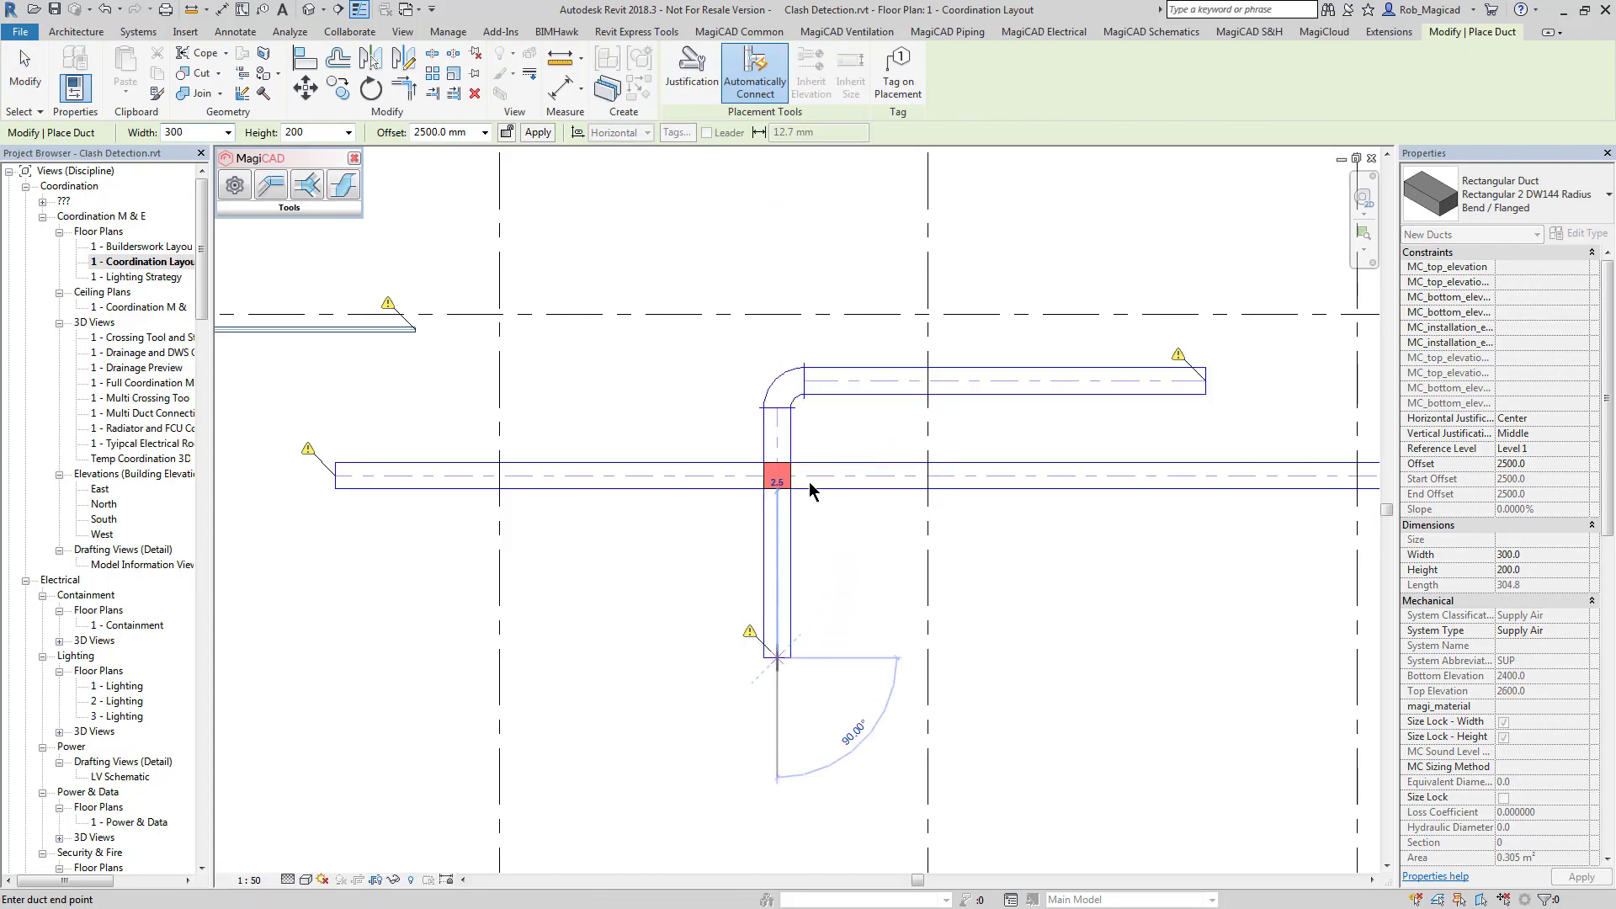
pyautogui.press('Escape')
pyautogui.press('Escape')
pyautogui.scroll(4, 808, 476)
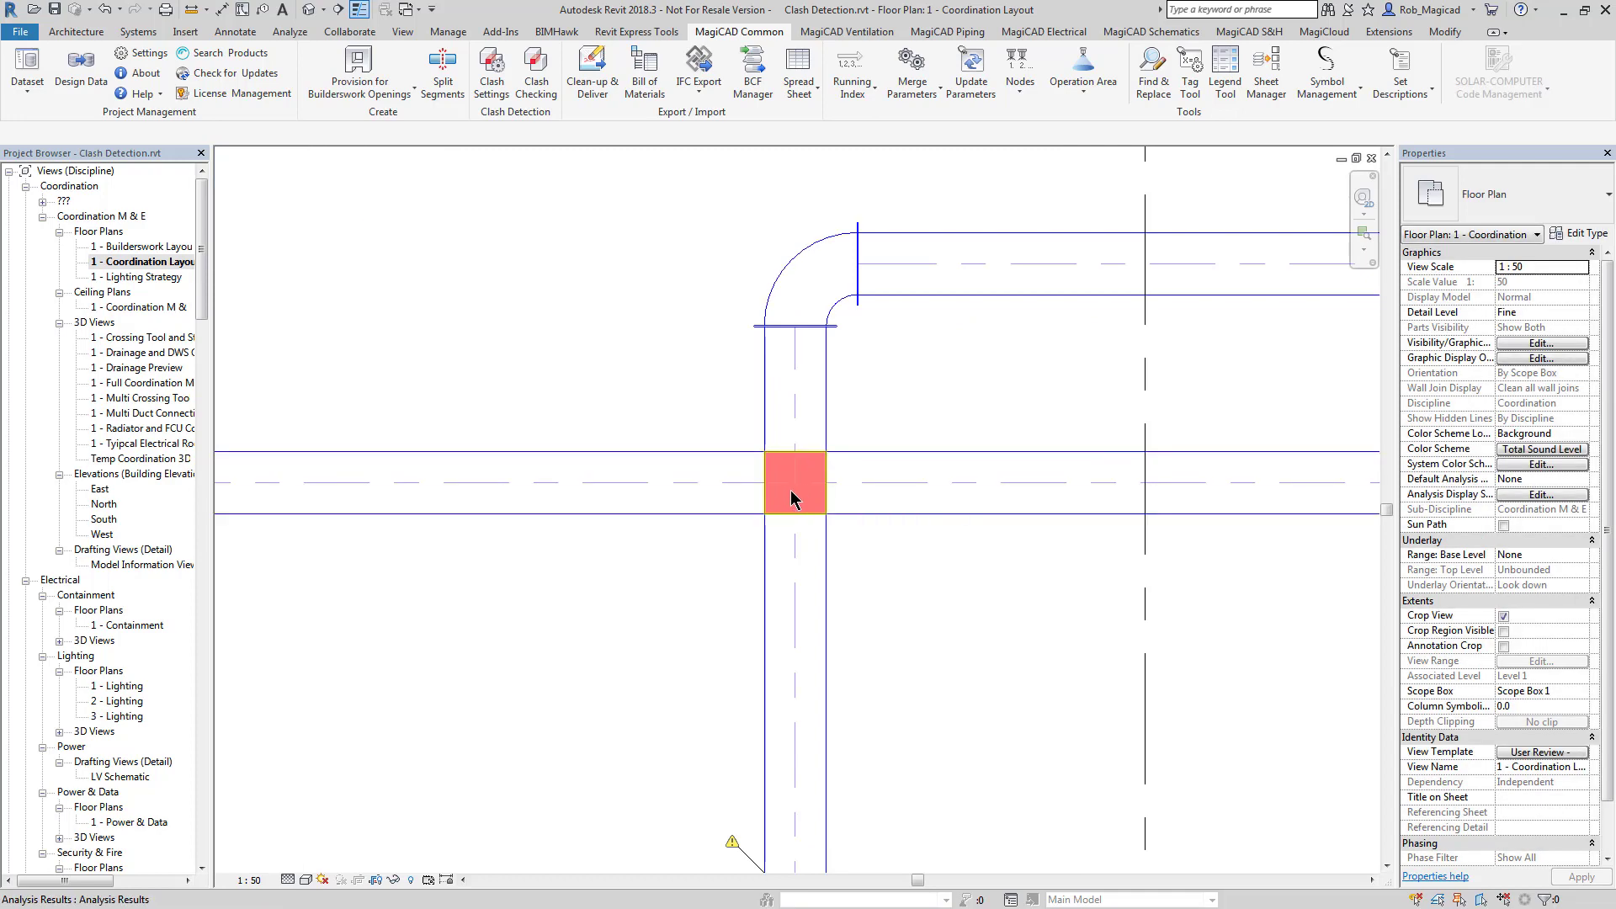
pyautogui.scroll(-5, 790, 491)
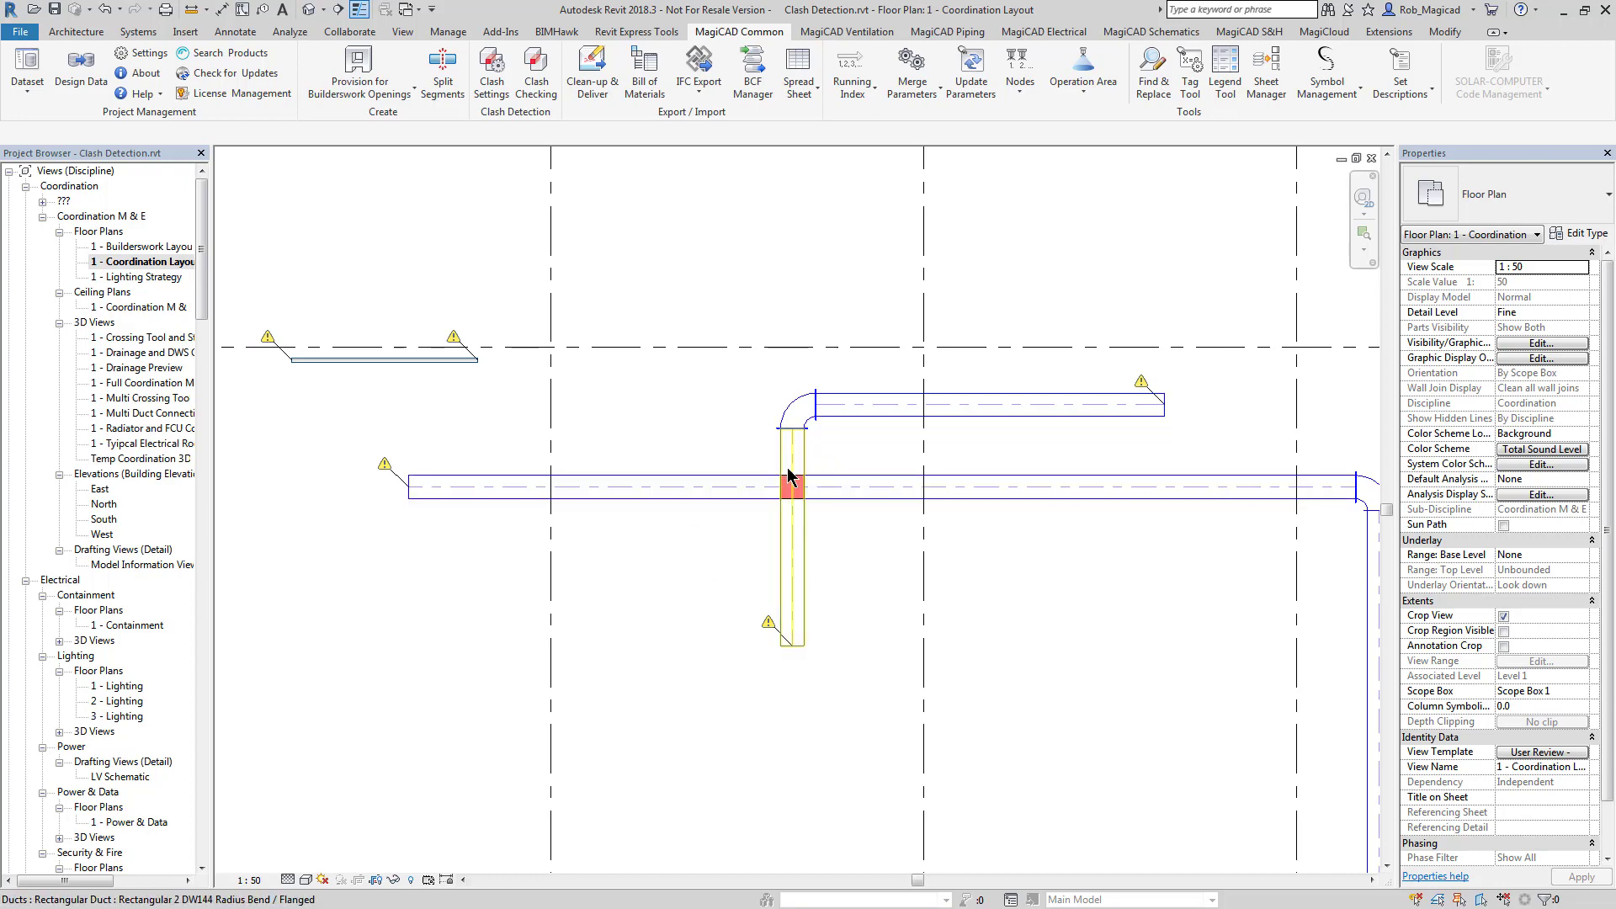
pyautogui.moveTo(511, 451); pyautogui.dragTo(540, 339, button='middle')
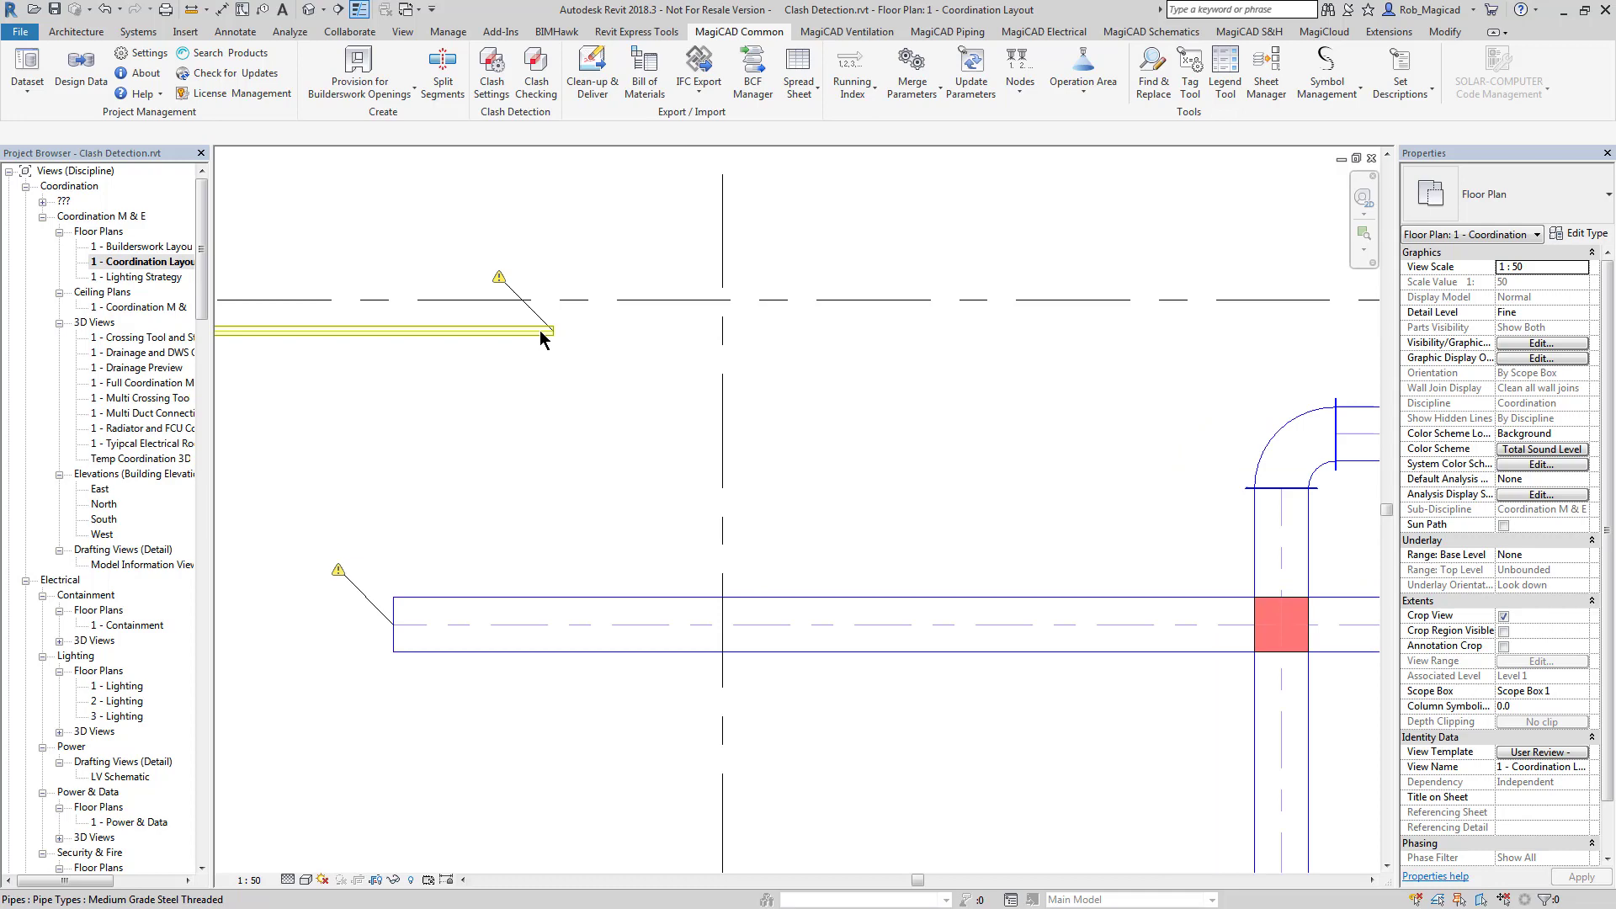
# Step: Extend the pipe with Create Similar, running it down past the duct and then right
pyautogui.click(542, 331)
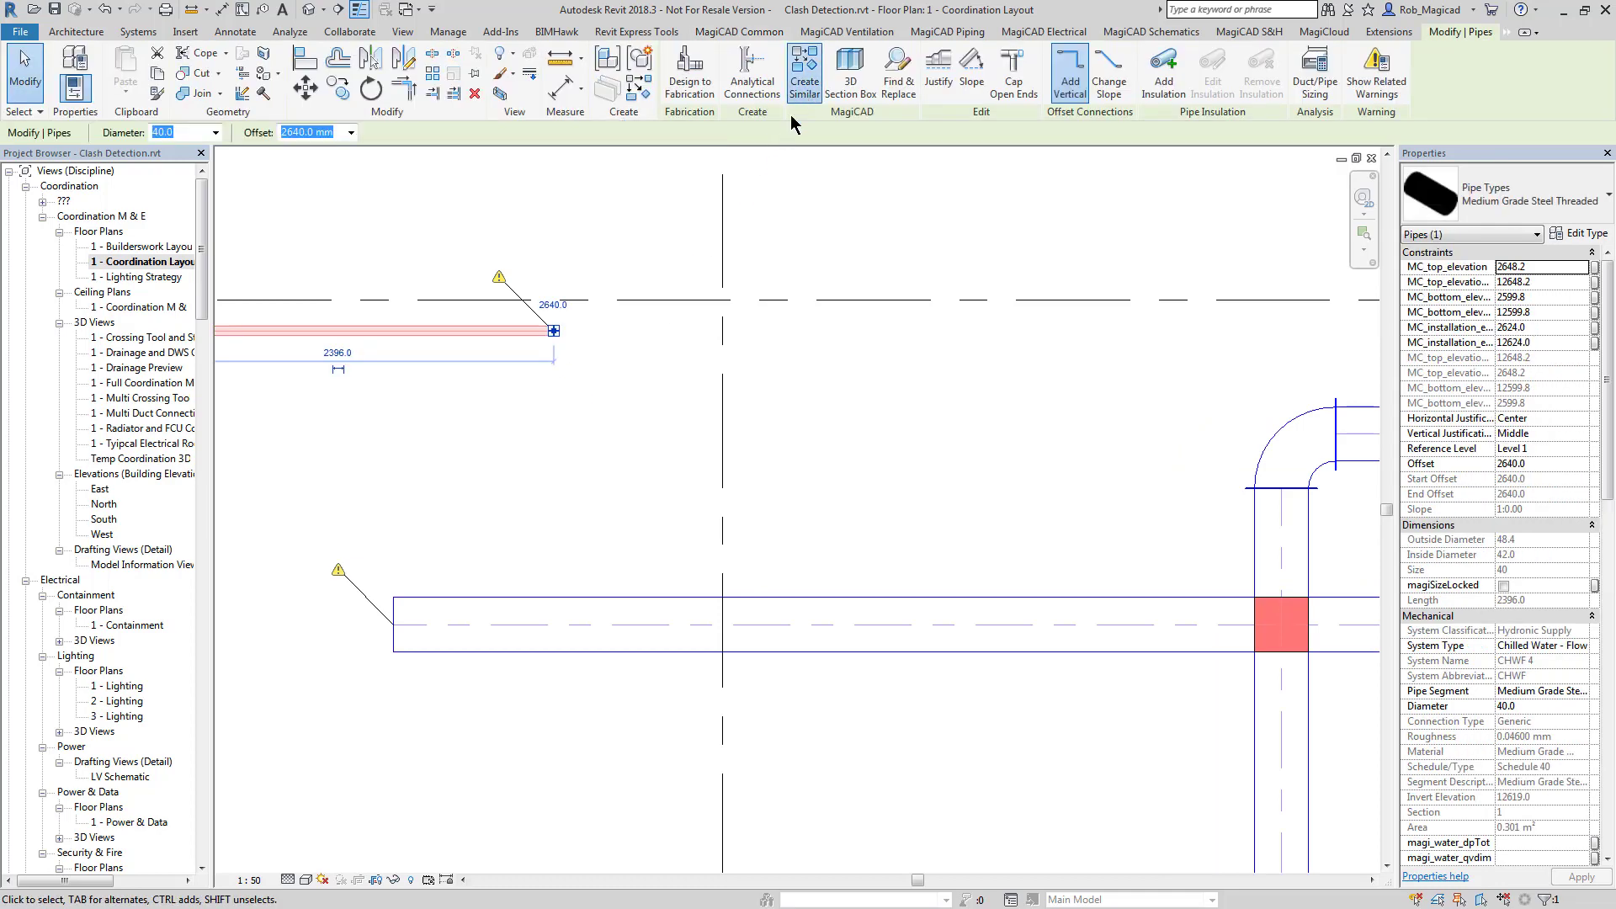
pyautogui.click(804, 75)
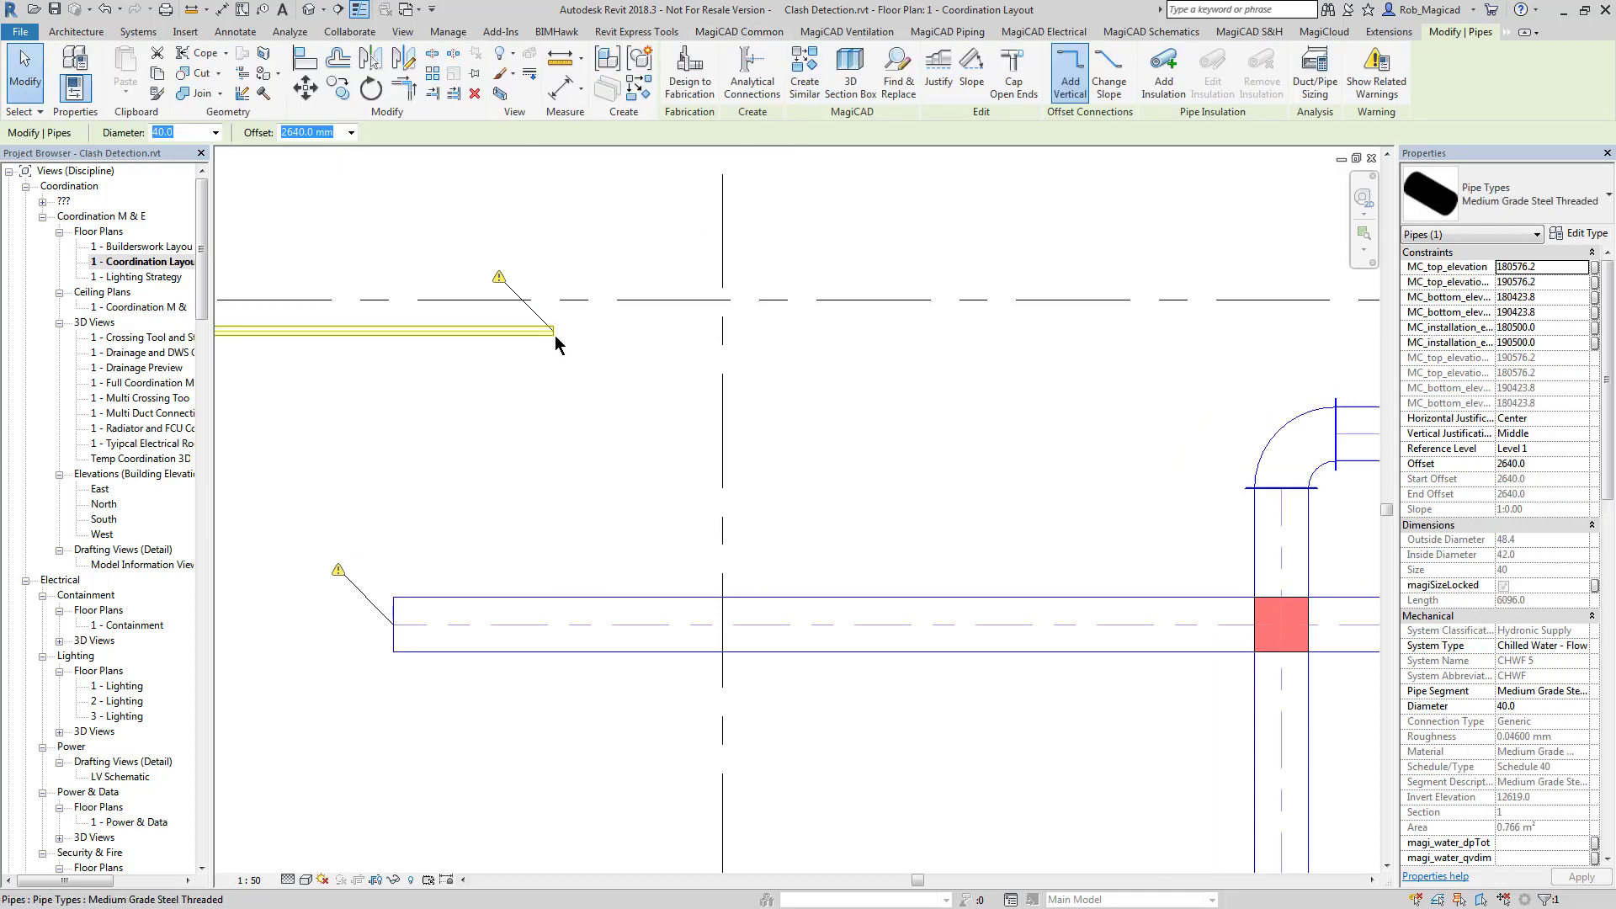
pyautogui.click(553, 334)
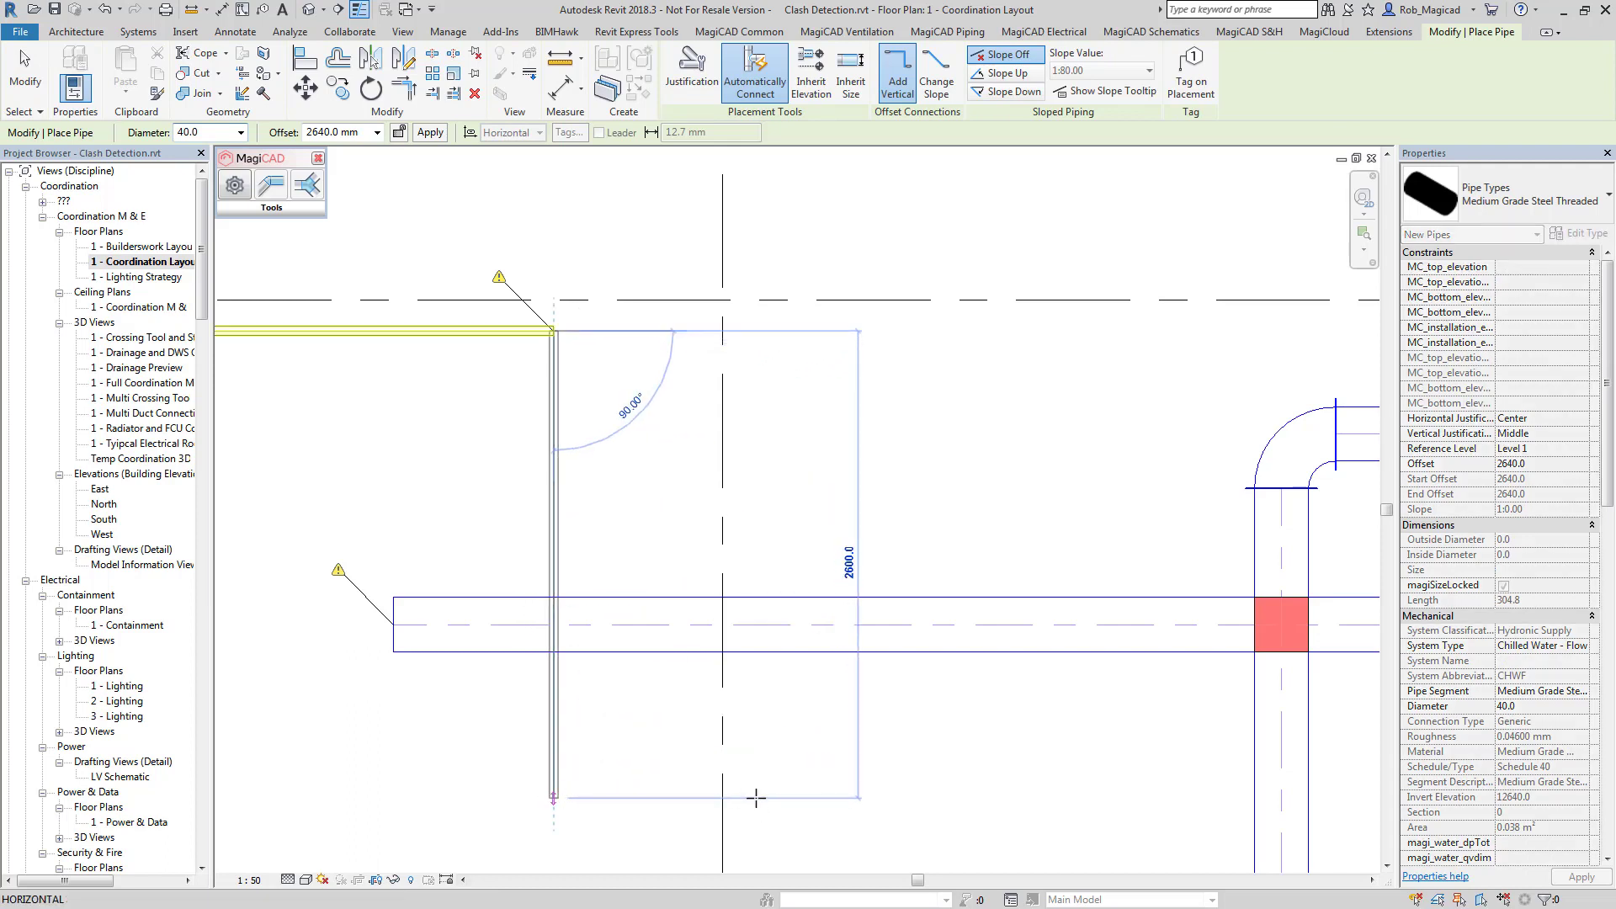
pyautogui.click(775, 798)
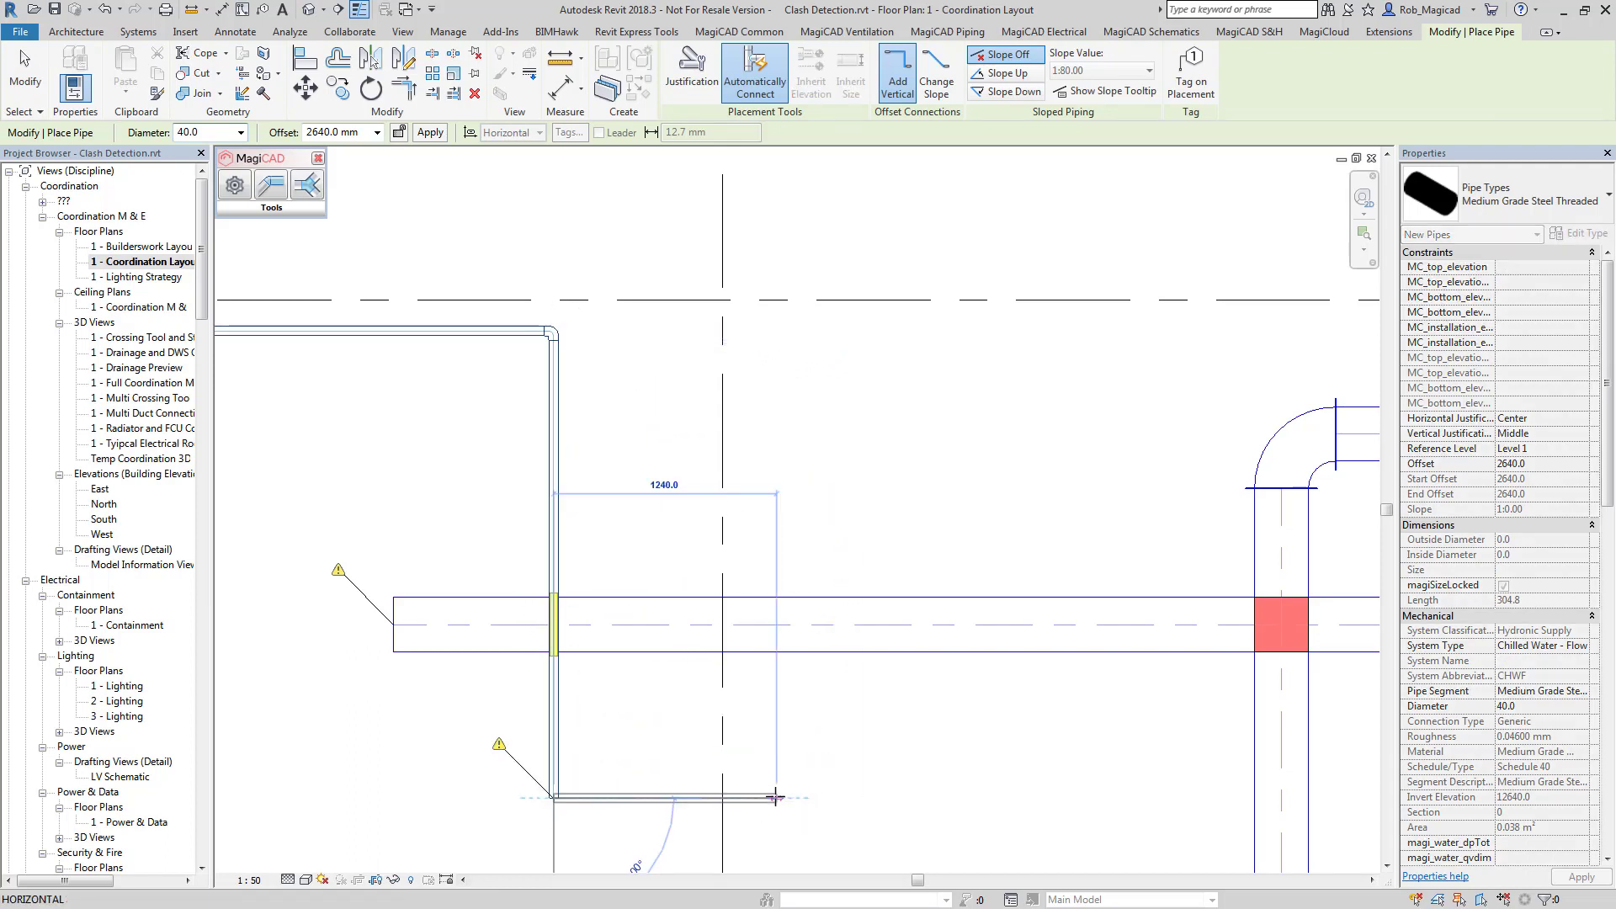
pyautogui.click(776, 798)
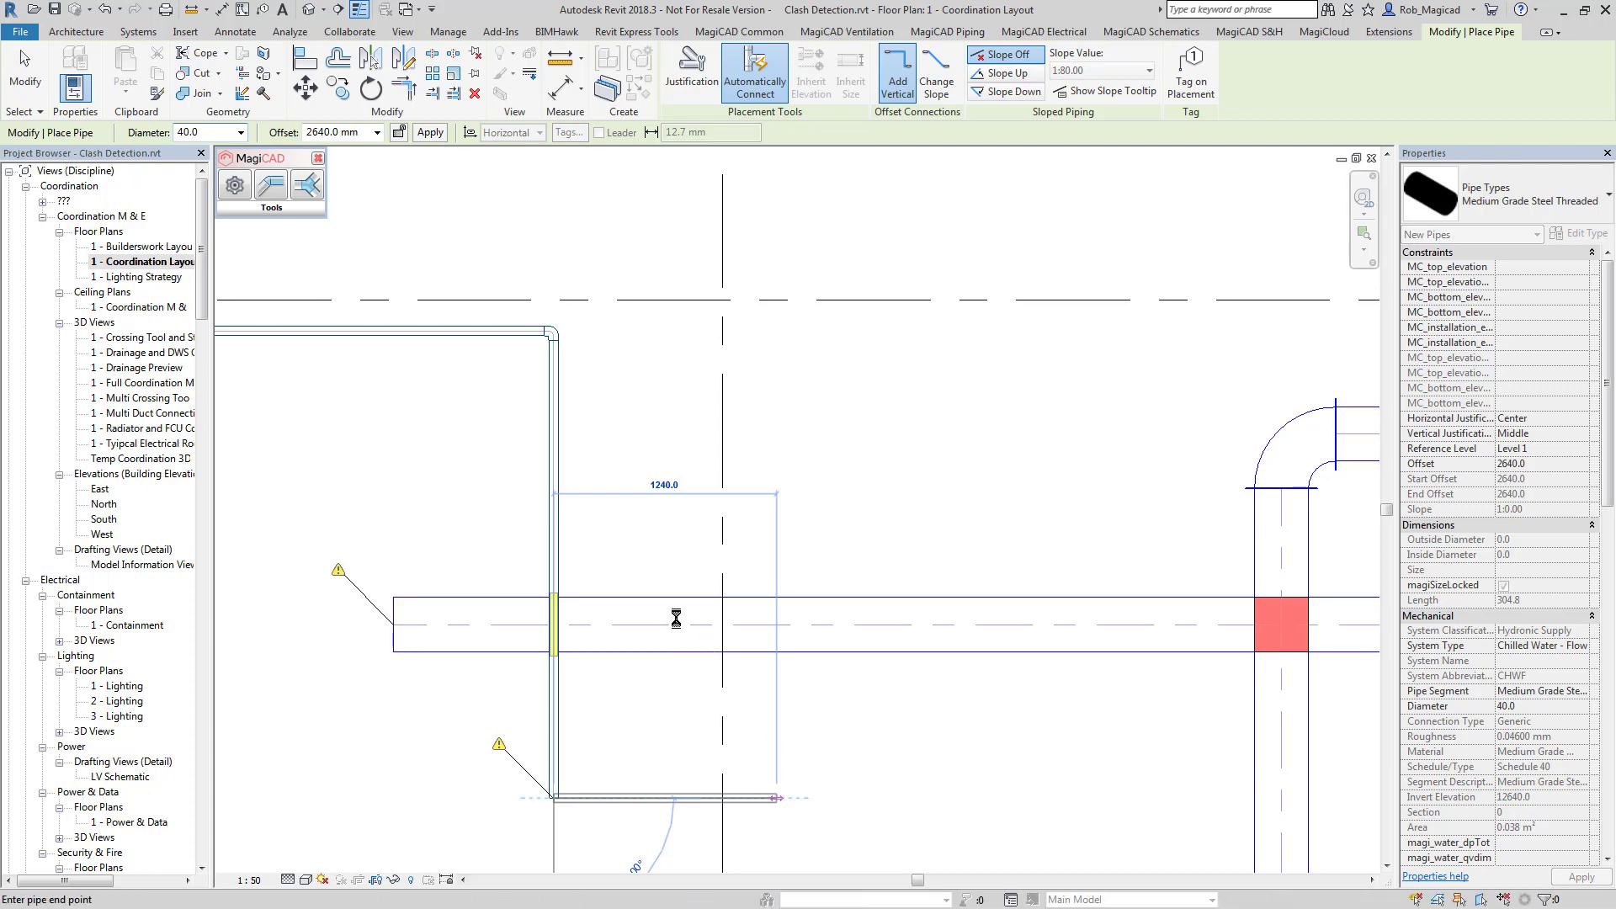
pyautogui.press('Escape')
pyautogui.press('Escape')
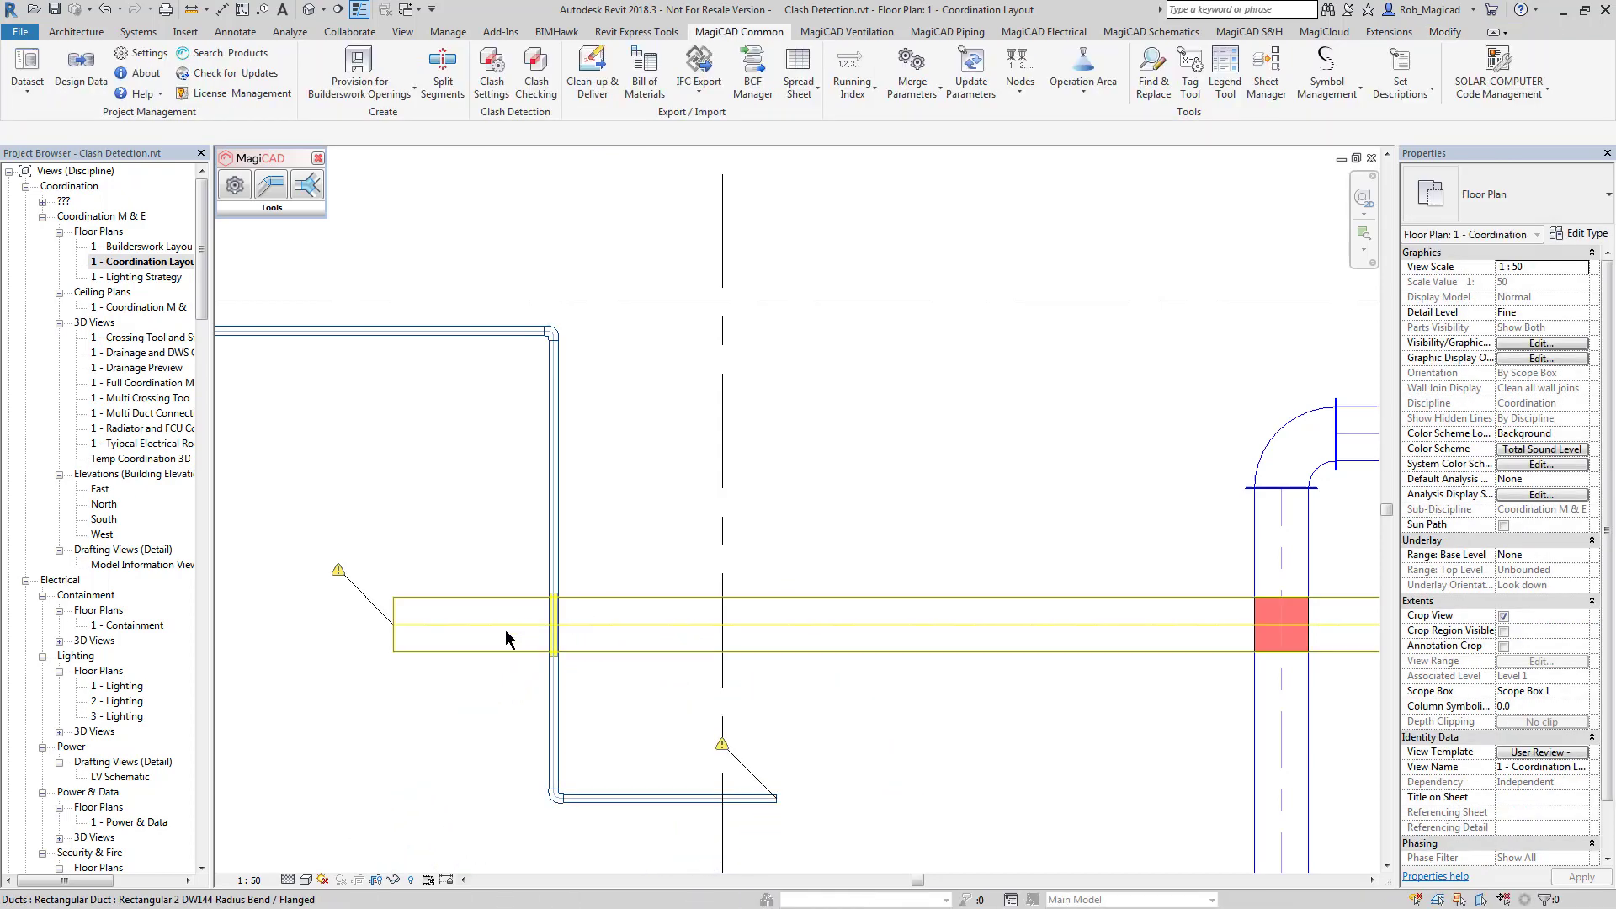
# Step: Pan and zoom to inspect the pipe-duct crossing and its red clash box
pyautogui.moveTo(509, 634); pyautogui.dragTo(729, 437, button='middle')
pyautogui.scroll(4, 715, 426)
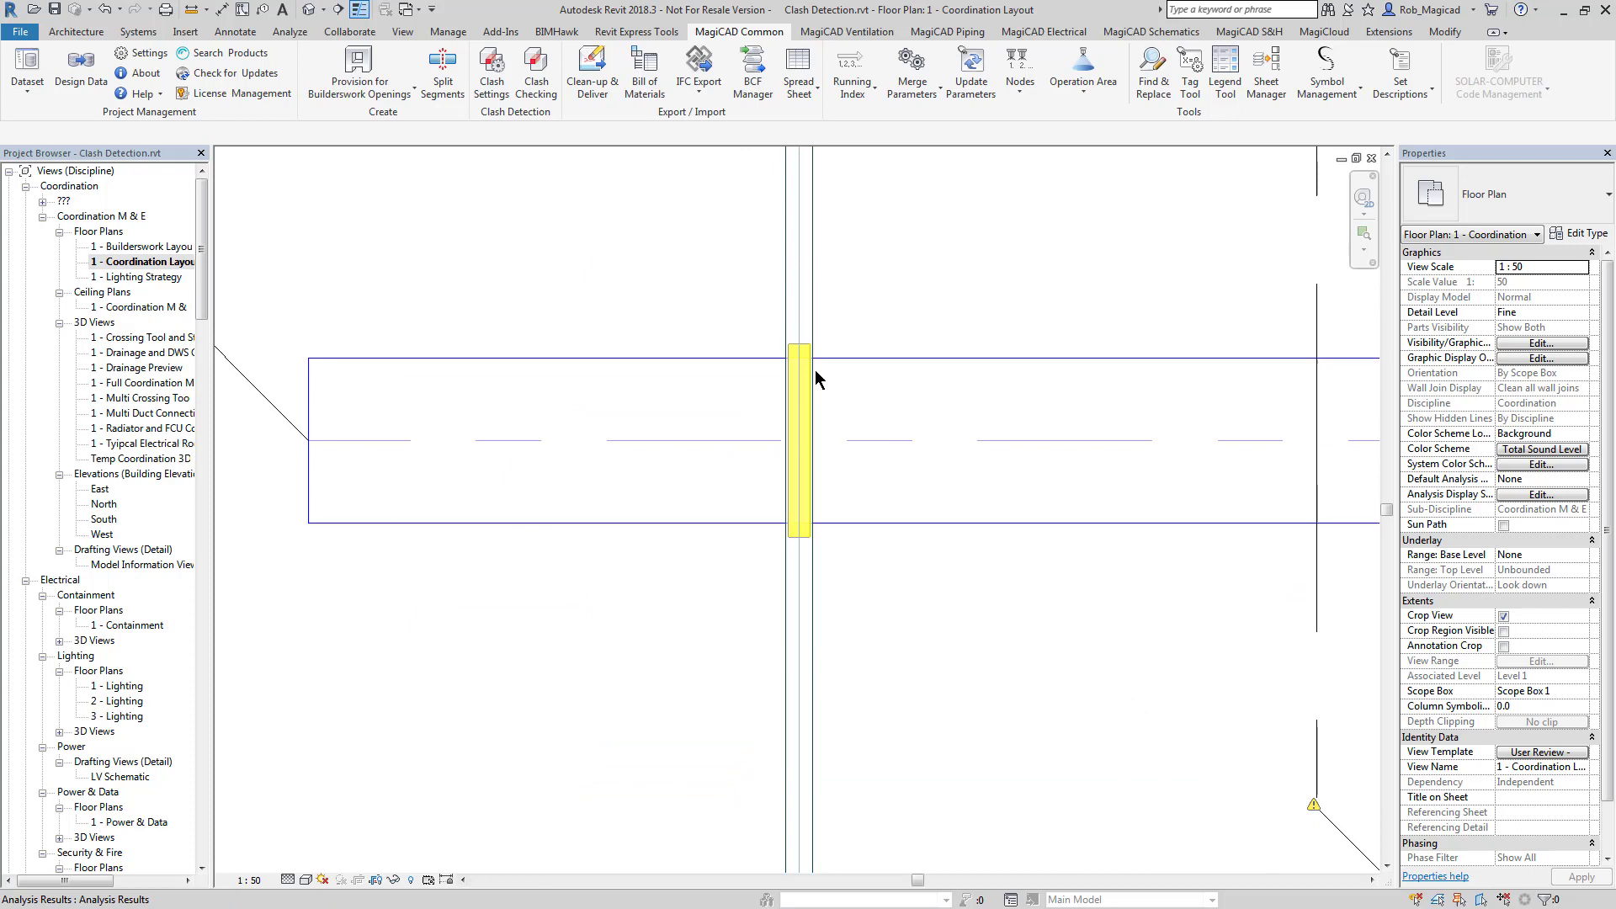
pyautogui.scroll(-4, 721, 478)
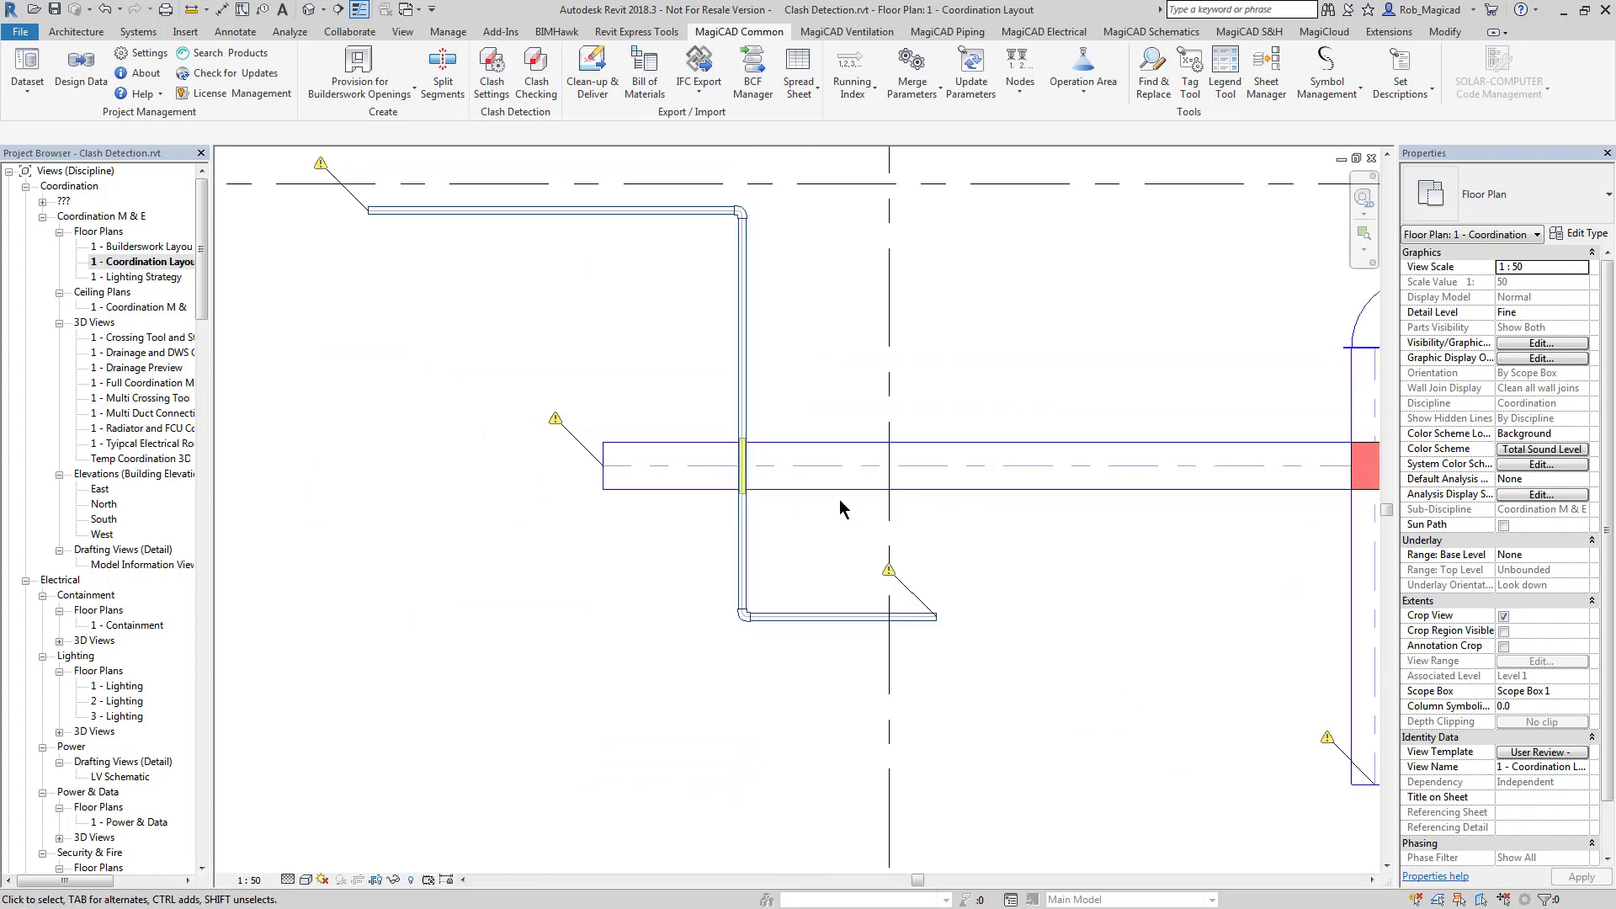
pyautogui.moveTo(846, 511); pyautogui.dragTo(614, 603, button='middle')
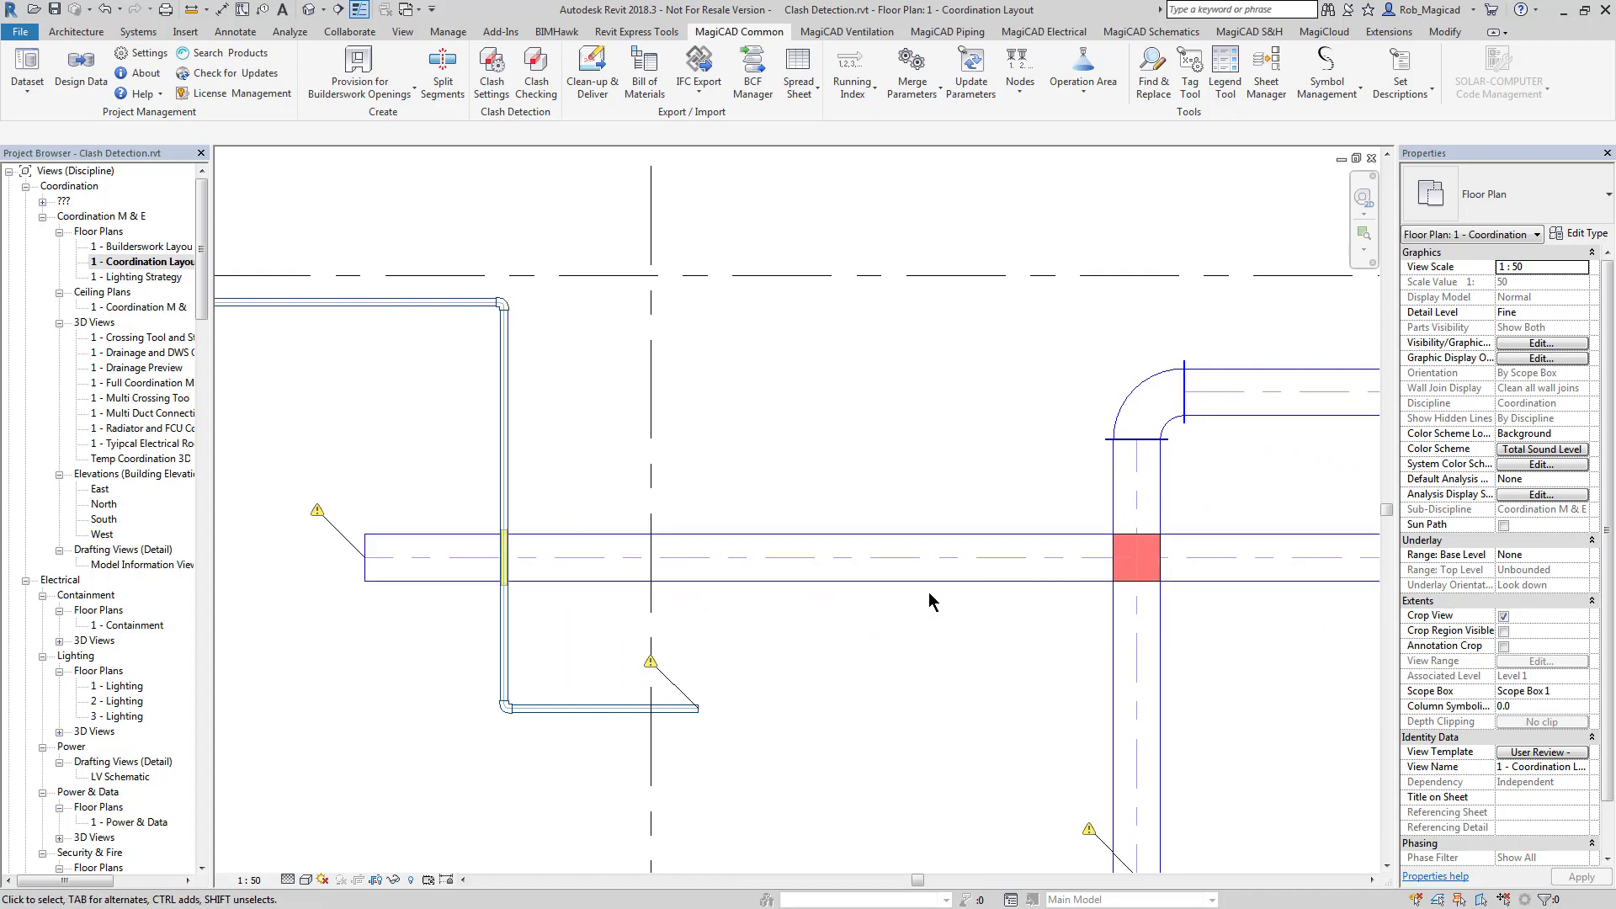
pyautogui.scroll(-2, 931, 599)
pyautogui.moveTo(1042, 606)
pyautogui.mouseDown(button='middle')
pyautogui.moveTo(375, 401)
pyautogui.moveTo(336, 362)
pyautogui.moveTo(608, 412)
pyautogui.mouseUp(button='middle')
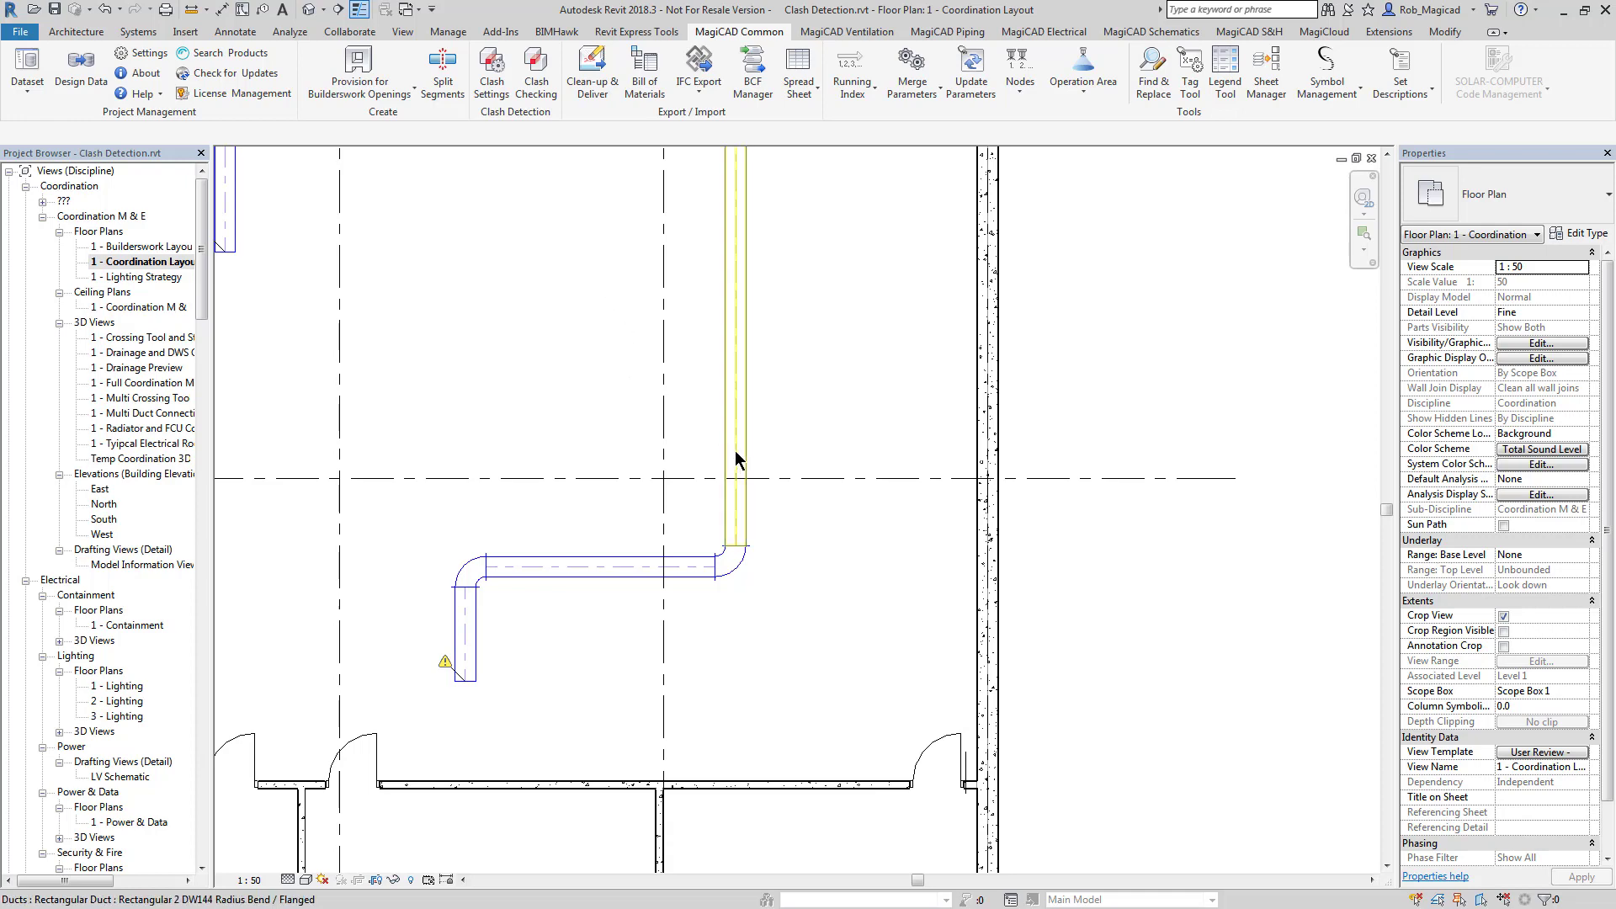
# Step: Draw a matching duct along the wall and join it to the wall duct with a bend
pyautogui.click(724, 185)
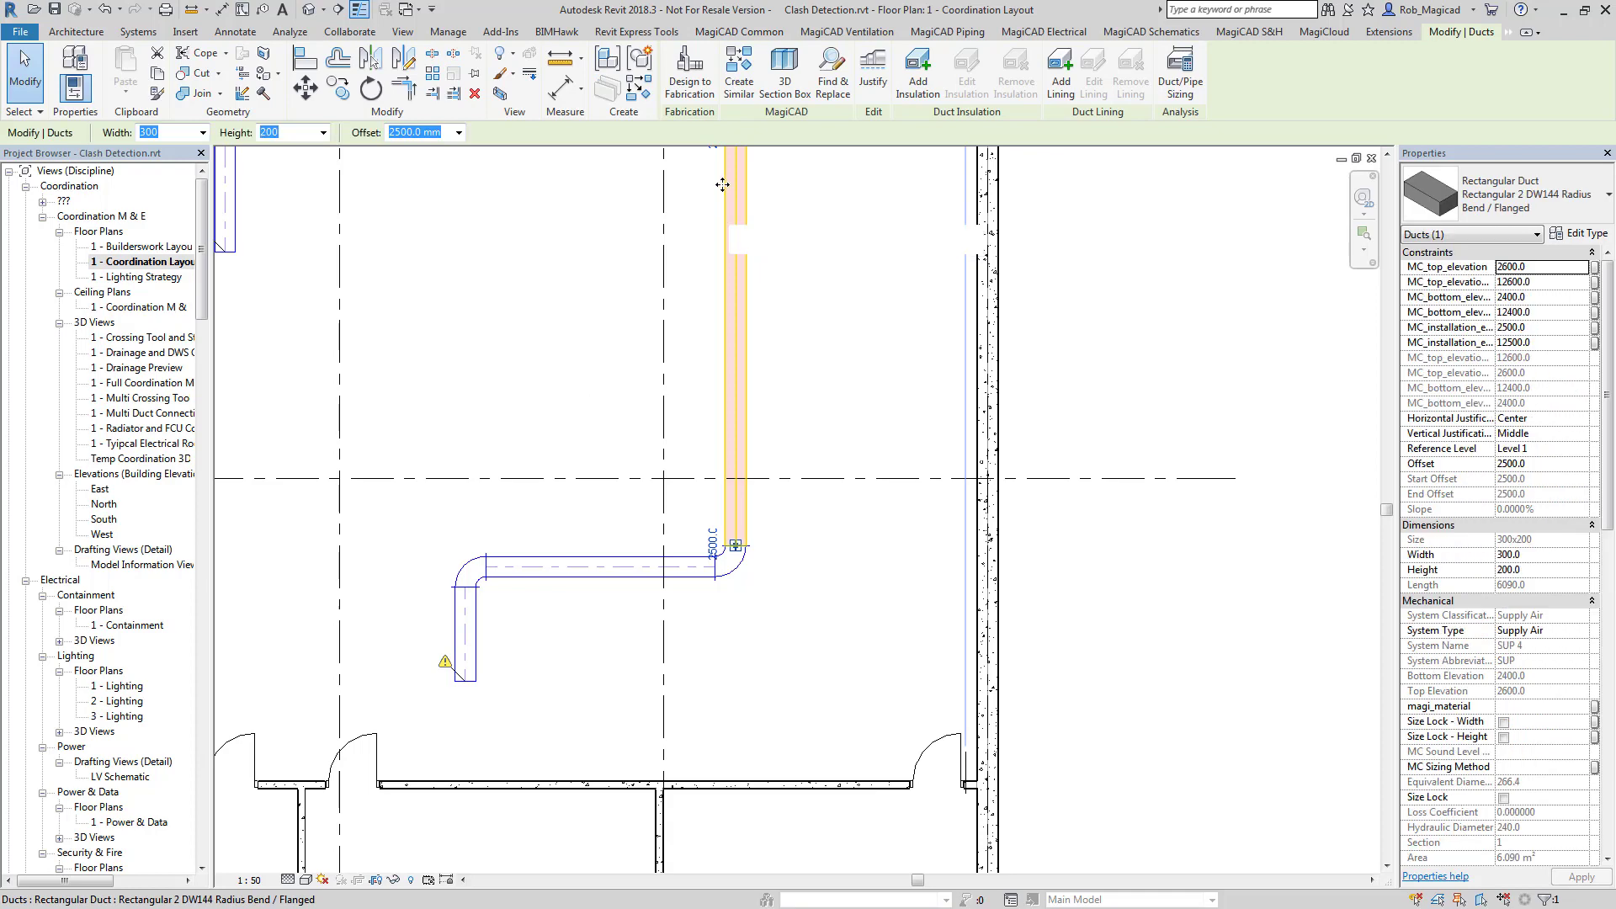
pyautogui.click(739, 80)
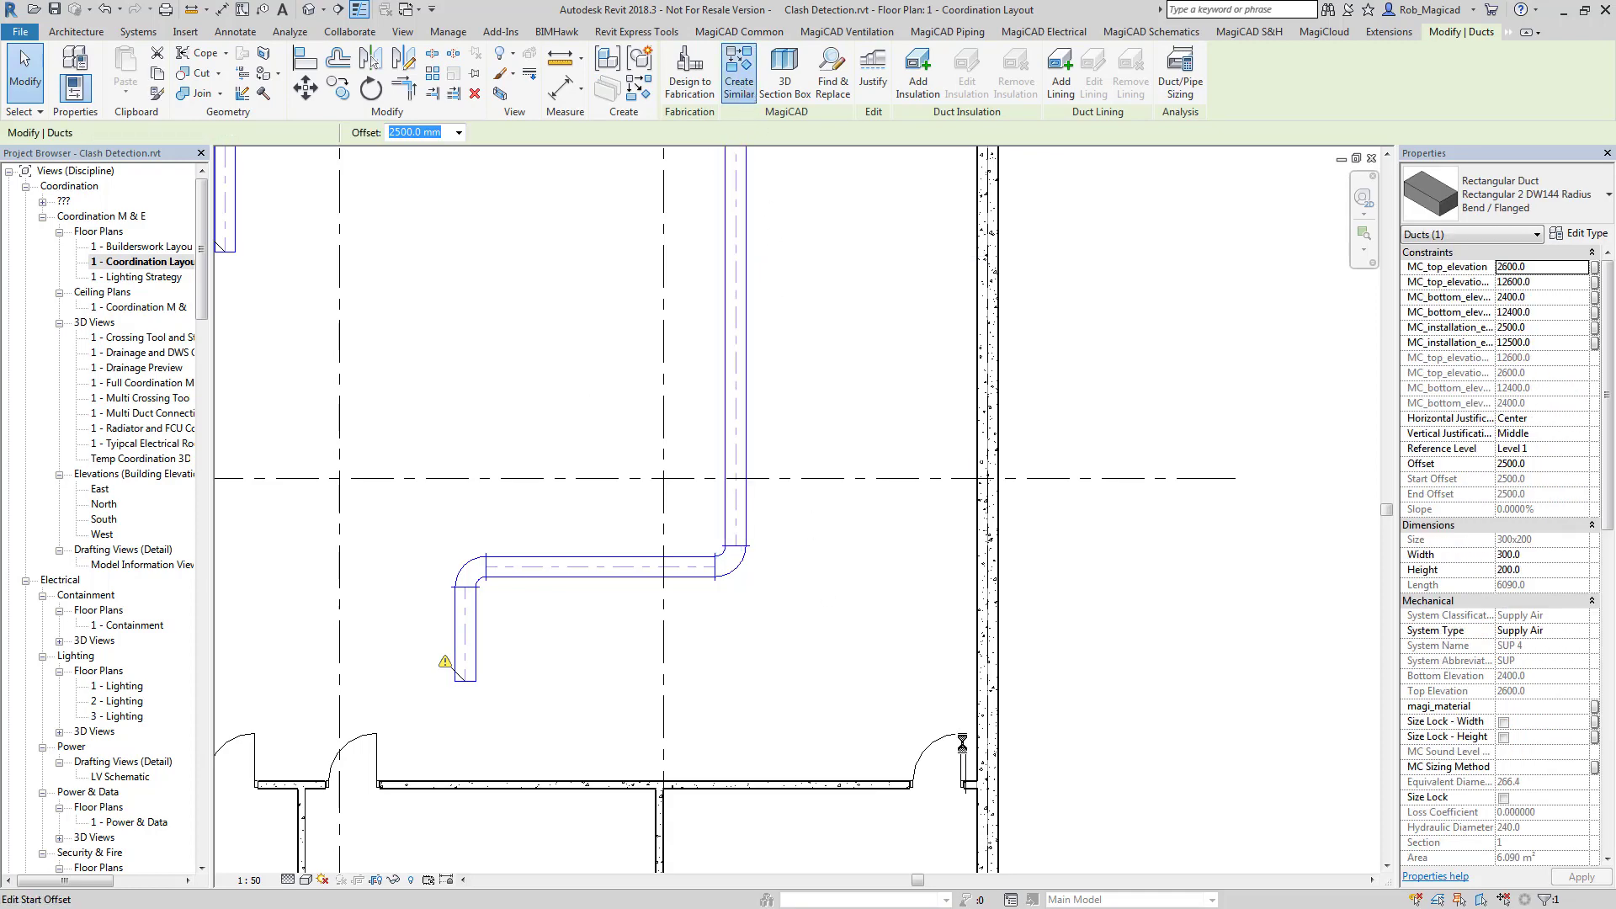
pyautogui.click(968, 752)
pyautogui.click(958, 178)
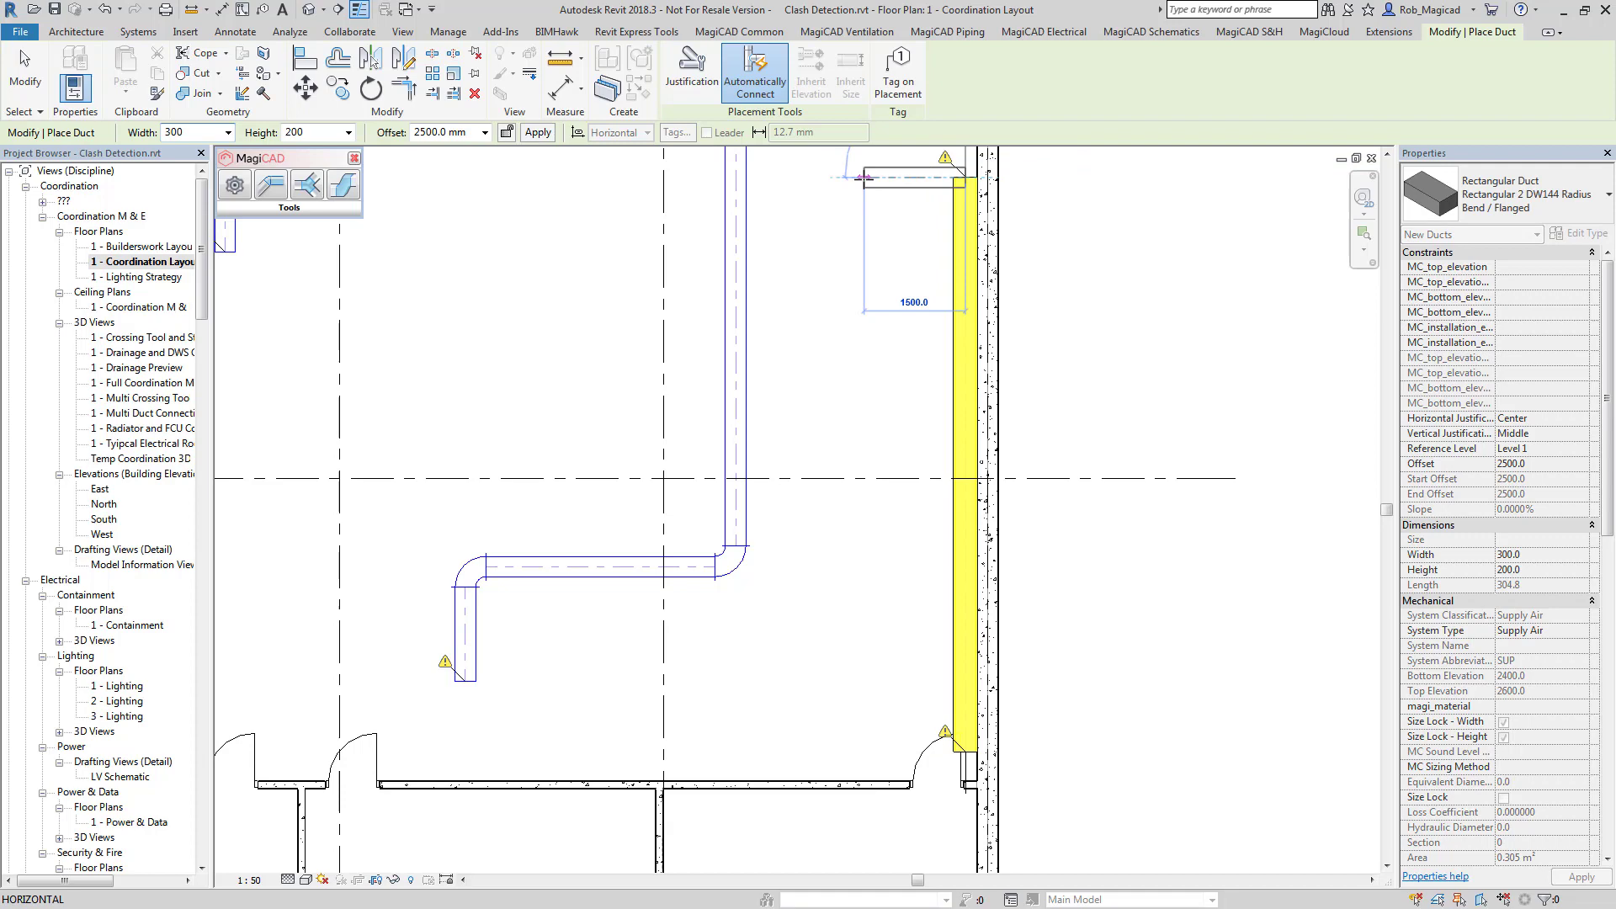
pyautogui.click(864, 177)
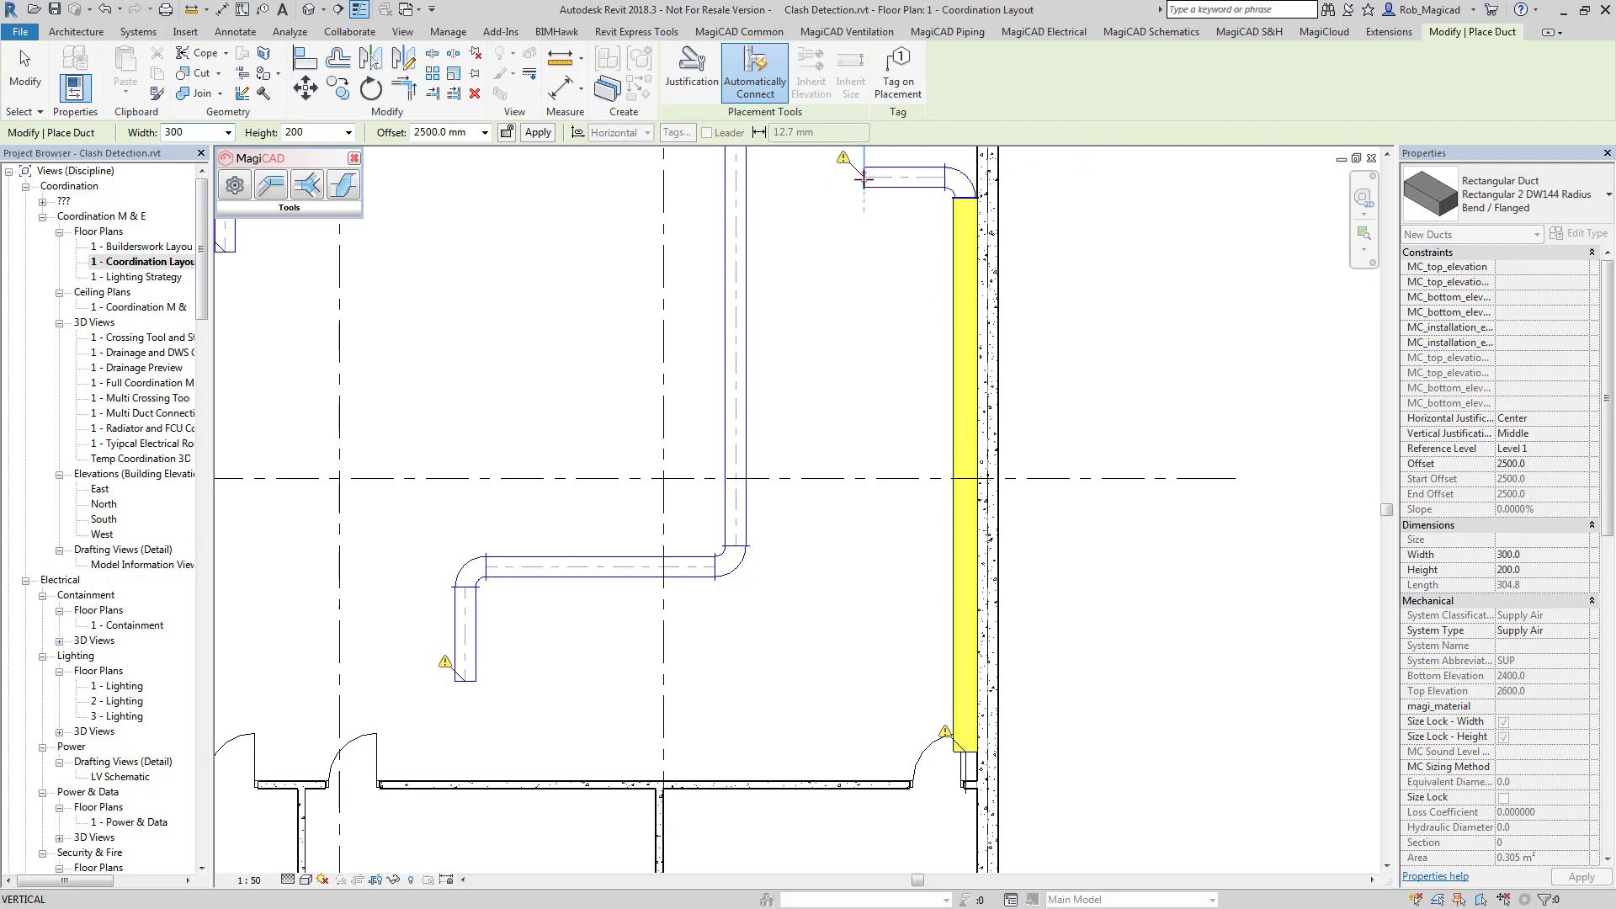
pyautogui.press('Escape')
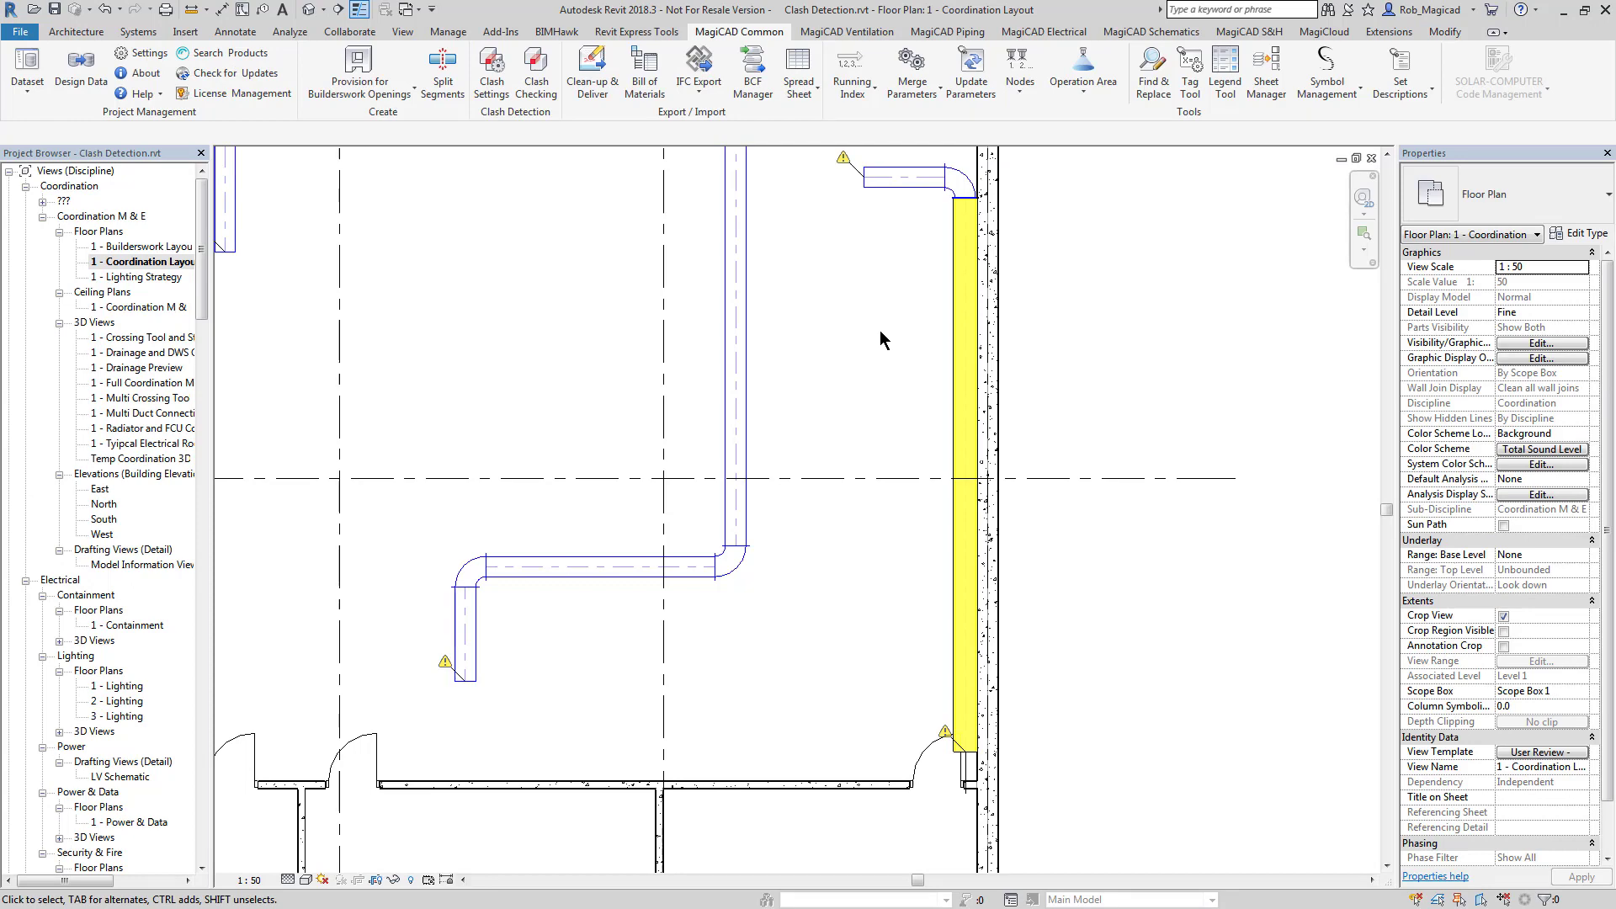
# Step: Zoom and pan around the wall to inspect the new duct bend and layout
pyautogui.scroll(5, 954, 199)
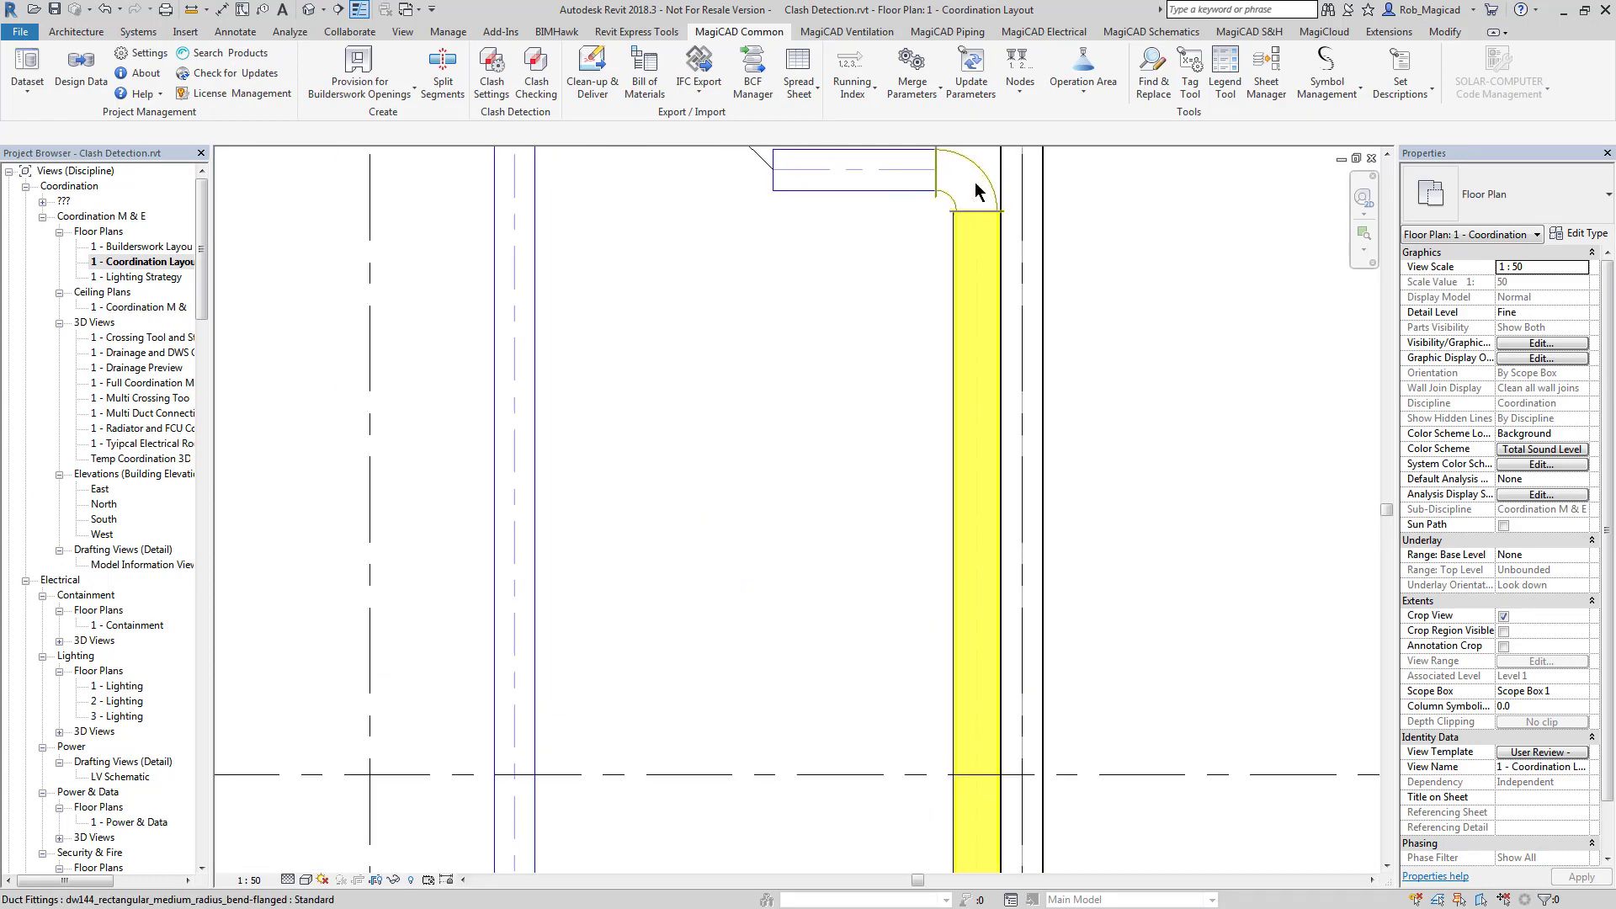
pyautogui.moveTo(954, 202); pyautogui.dragTo(980, 360, button='middle')
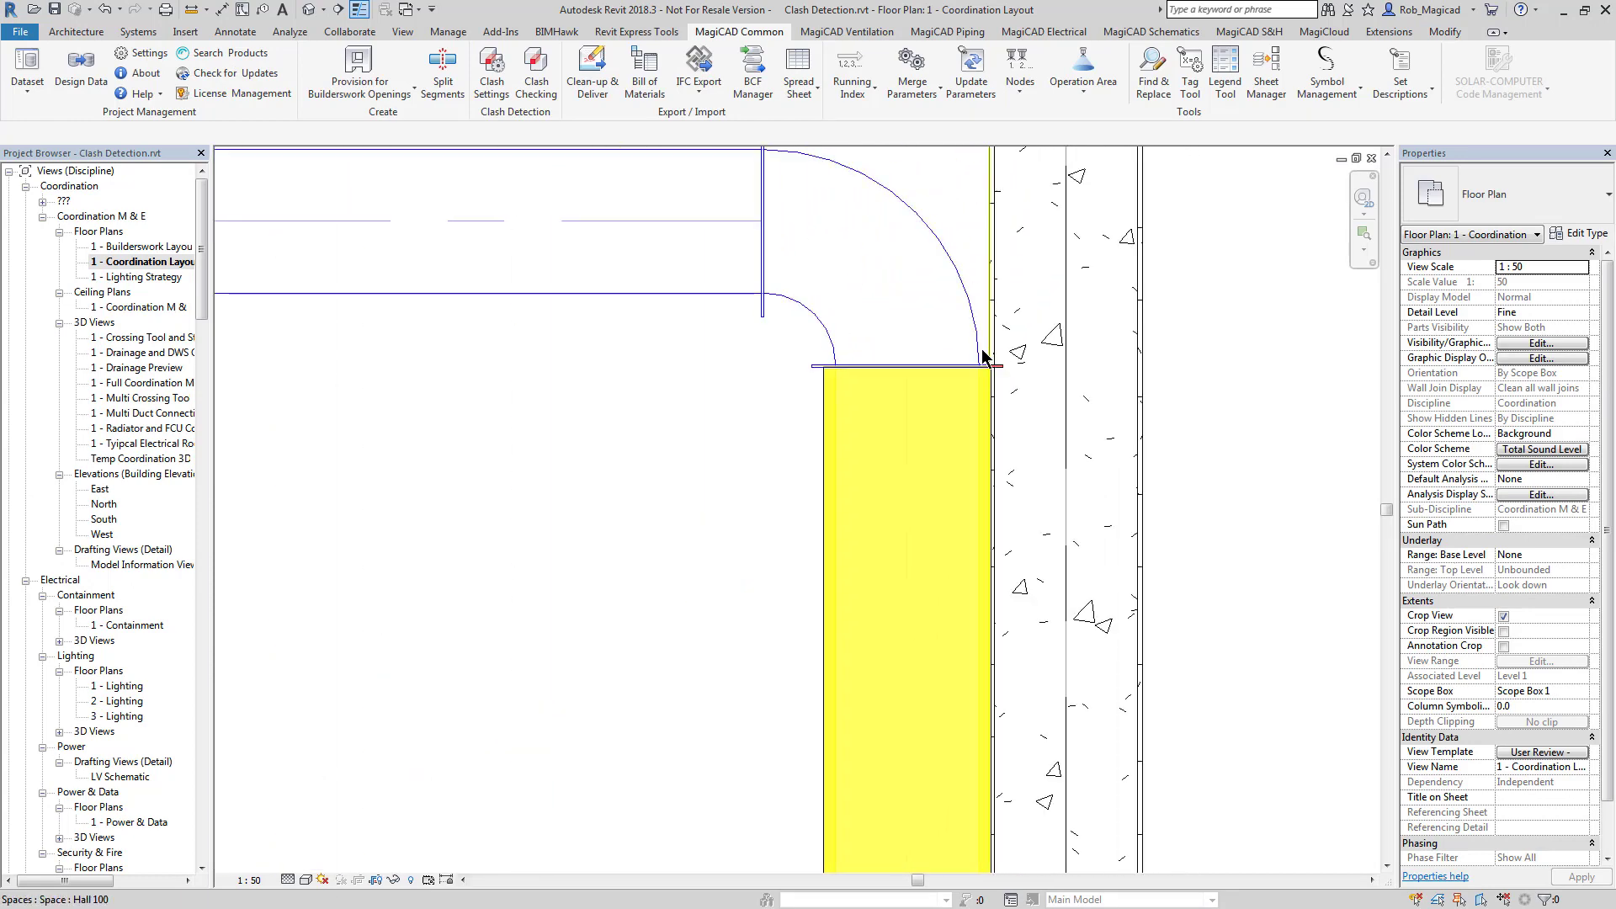
pyautogui.scroll(-5, 866, 390)
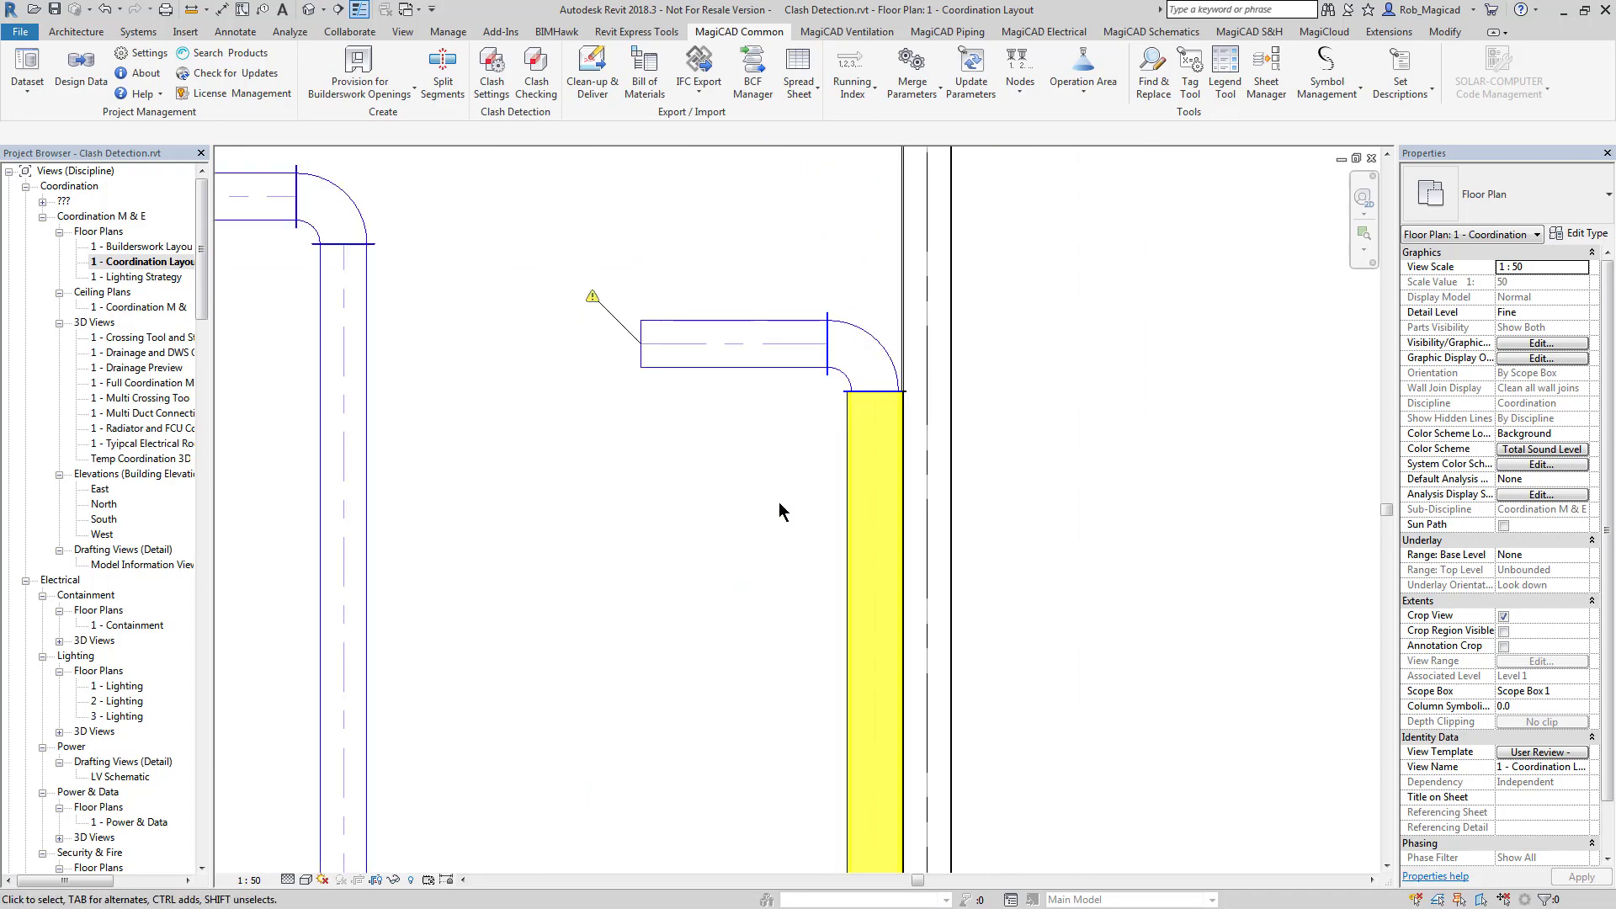
pyautogui.moveTo(673, 593); pyautogui.dragTo(797, 402, button='middle')
pyautogui.scroll(-3, 764, 505)
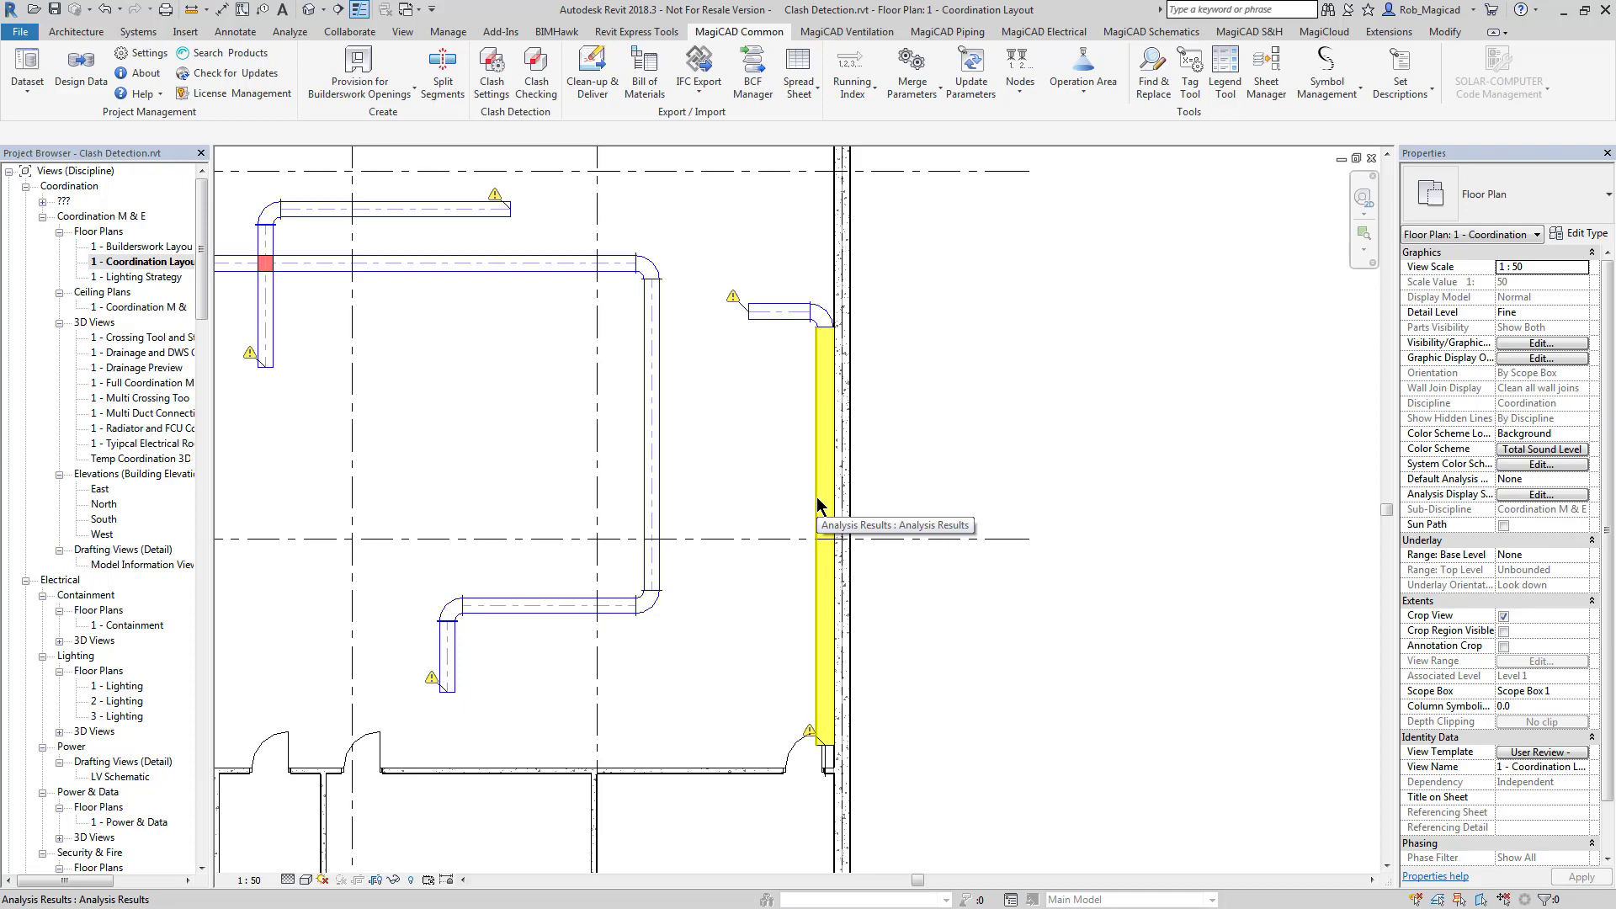
pyautogui.scroll(-3, 451, 432)
pyautogui.moveTo(451, 433); pyautogui.dragTo(802, 479, button='middle')
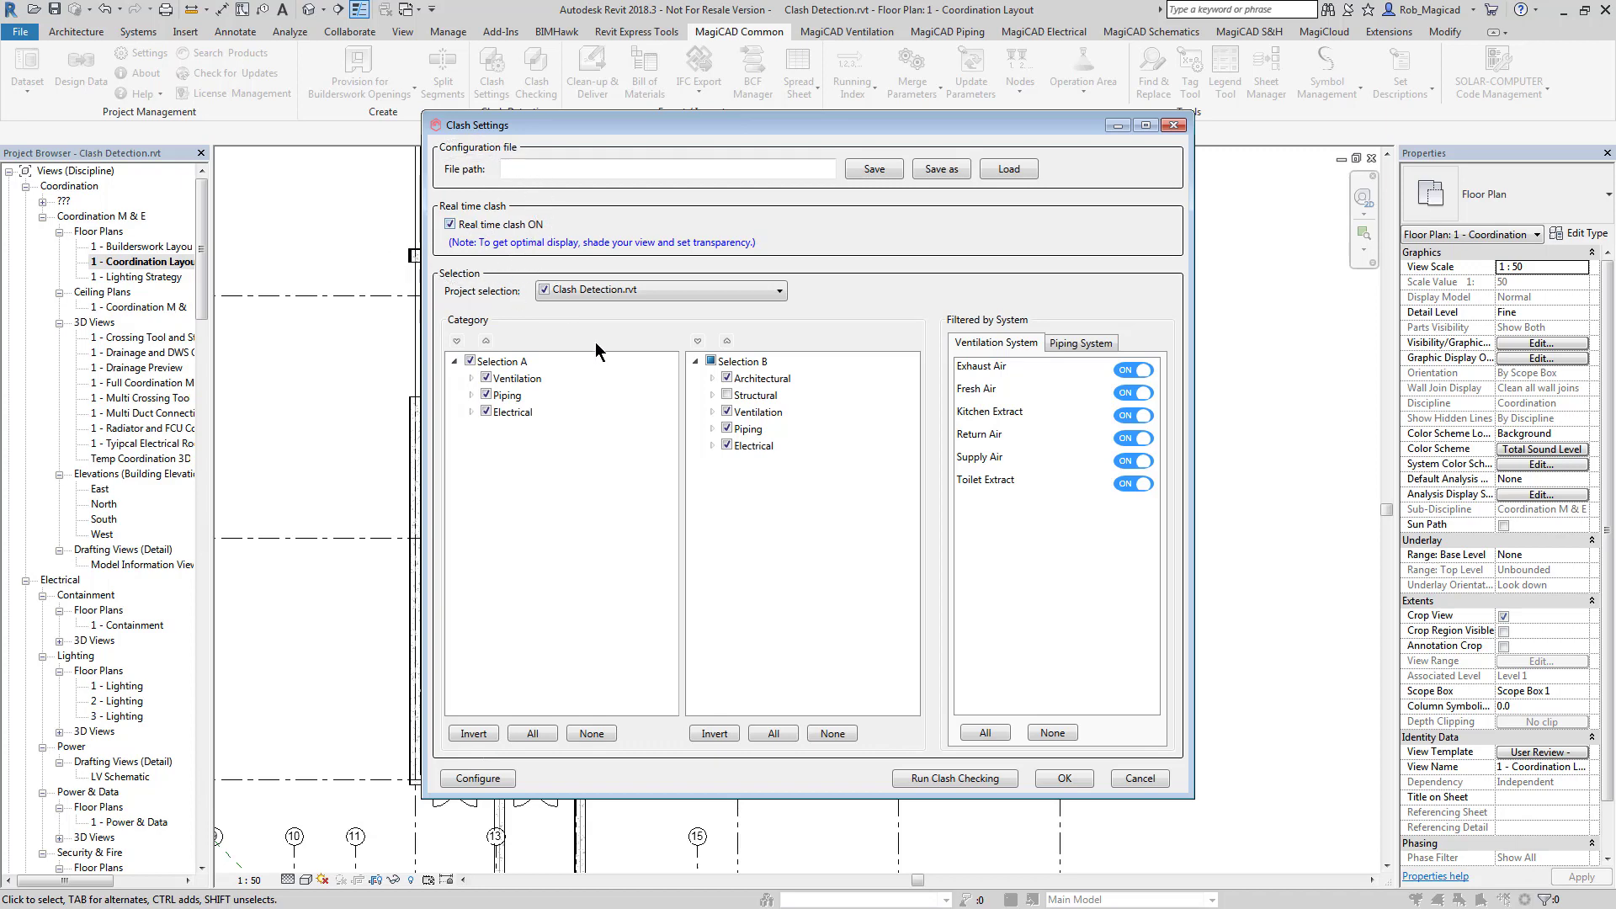
# Step: Expand Ventilation, Piping and Electrical in Selection A and preview the Mechanical Equipment families
pyautogui.click(472, 379)
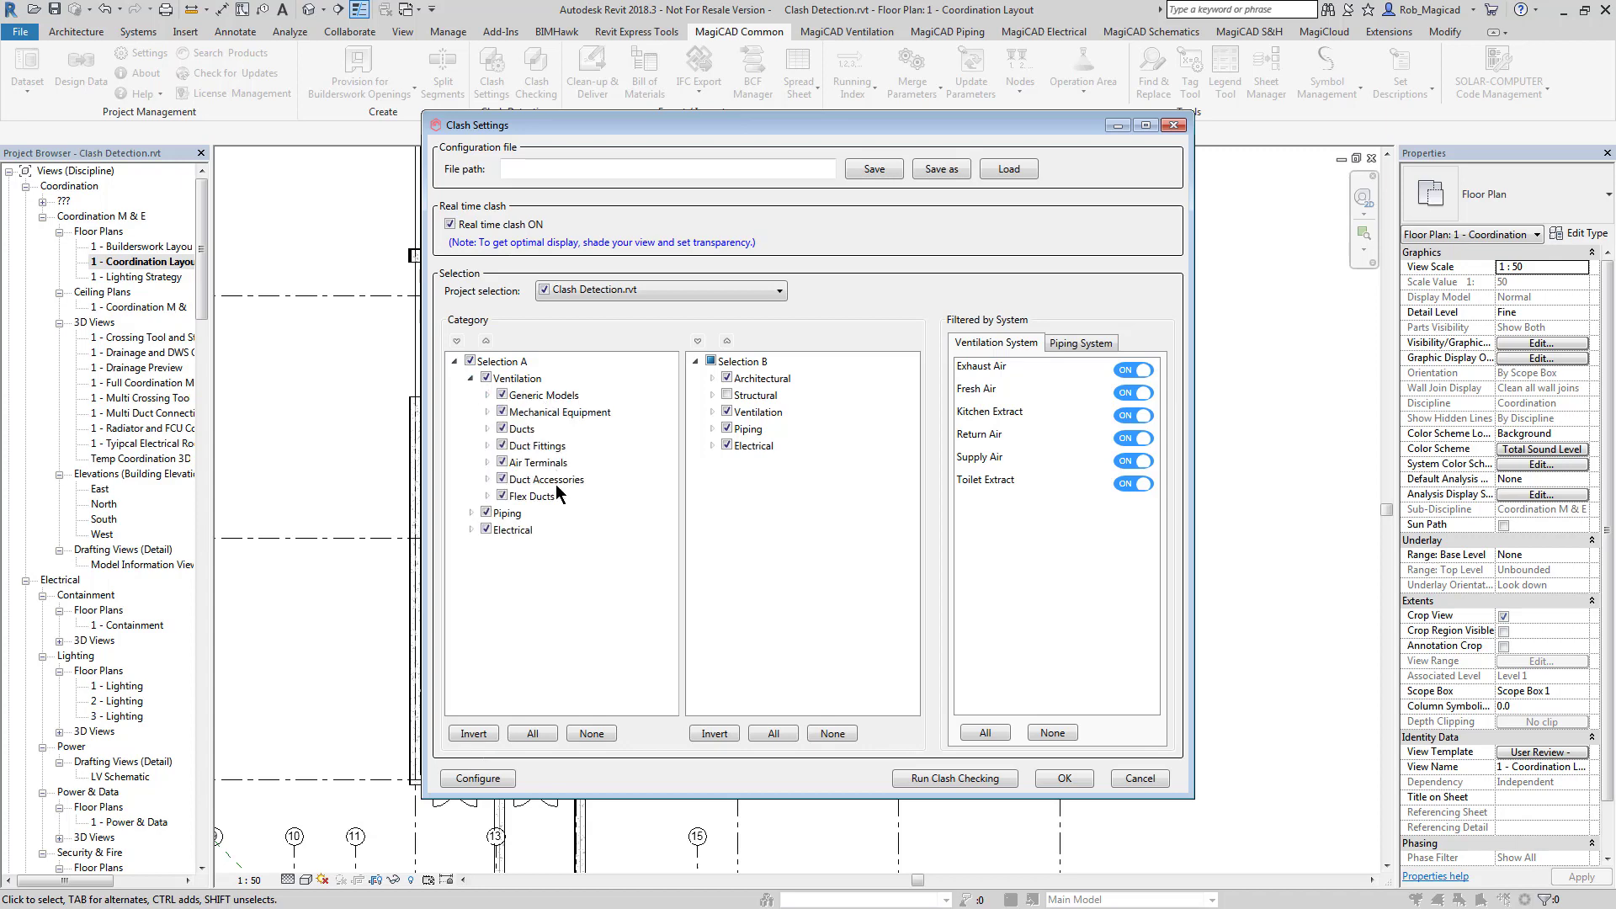
pyautogui.click(471, 513)
pyautogui.click(472, 665)
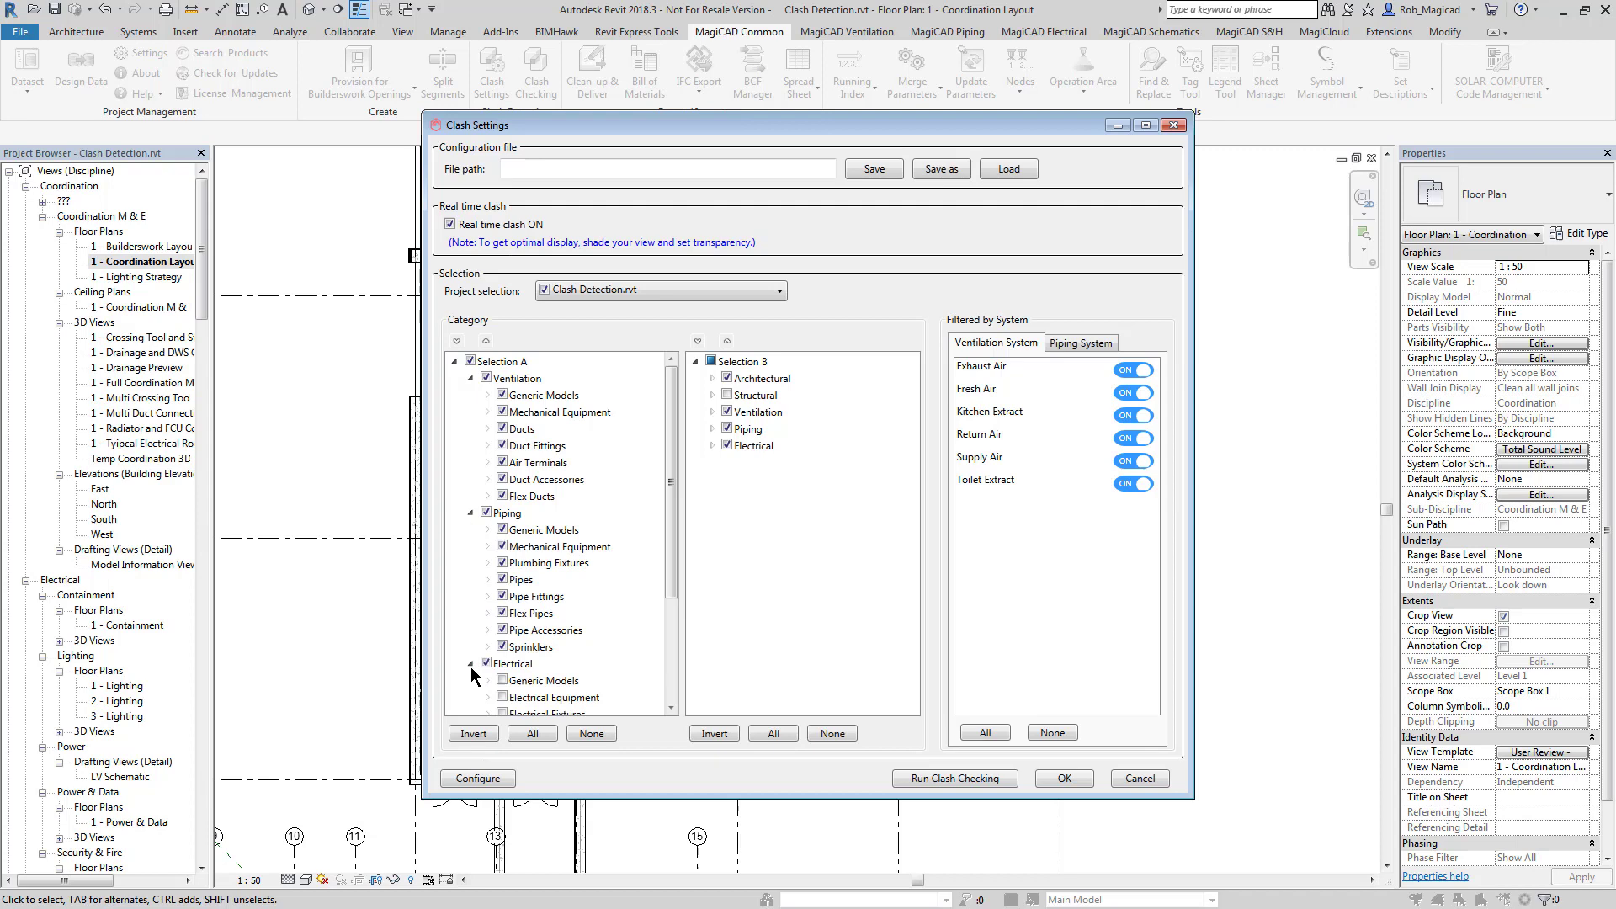
pyautogui.scroll(-4, 673, 425)
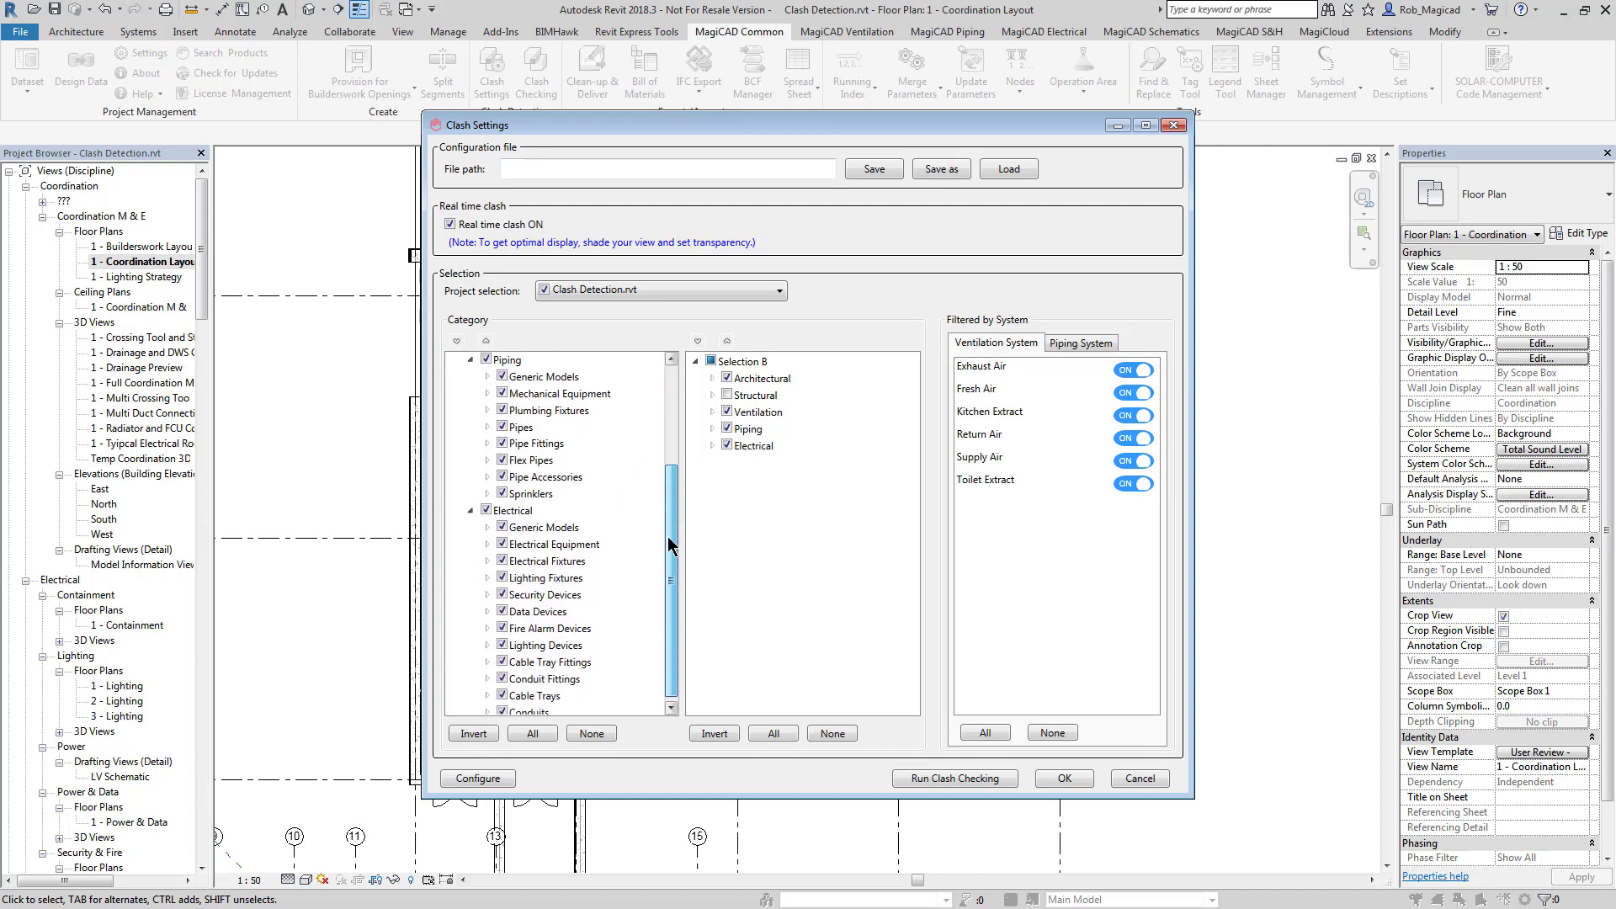
pyautogui.scroll(4, 671, 417)
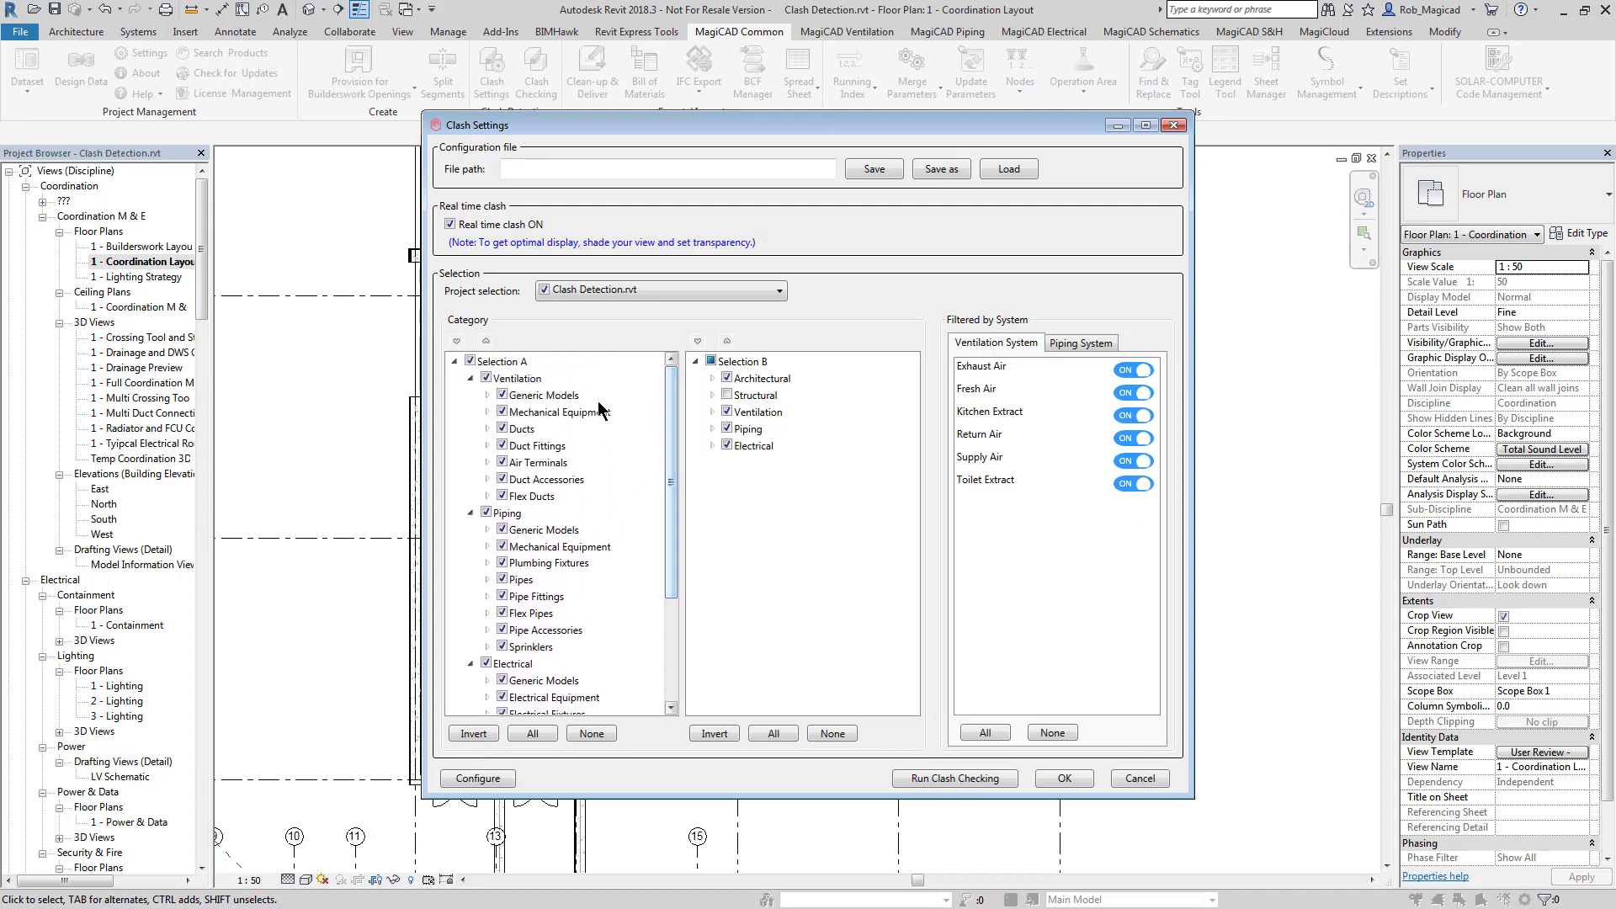
pyautogui.click(488, 412)
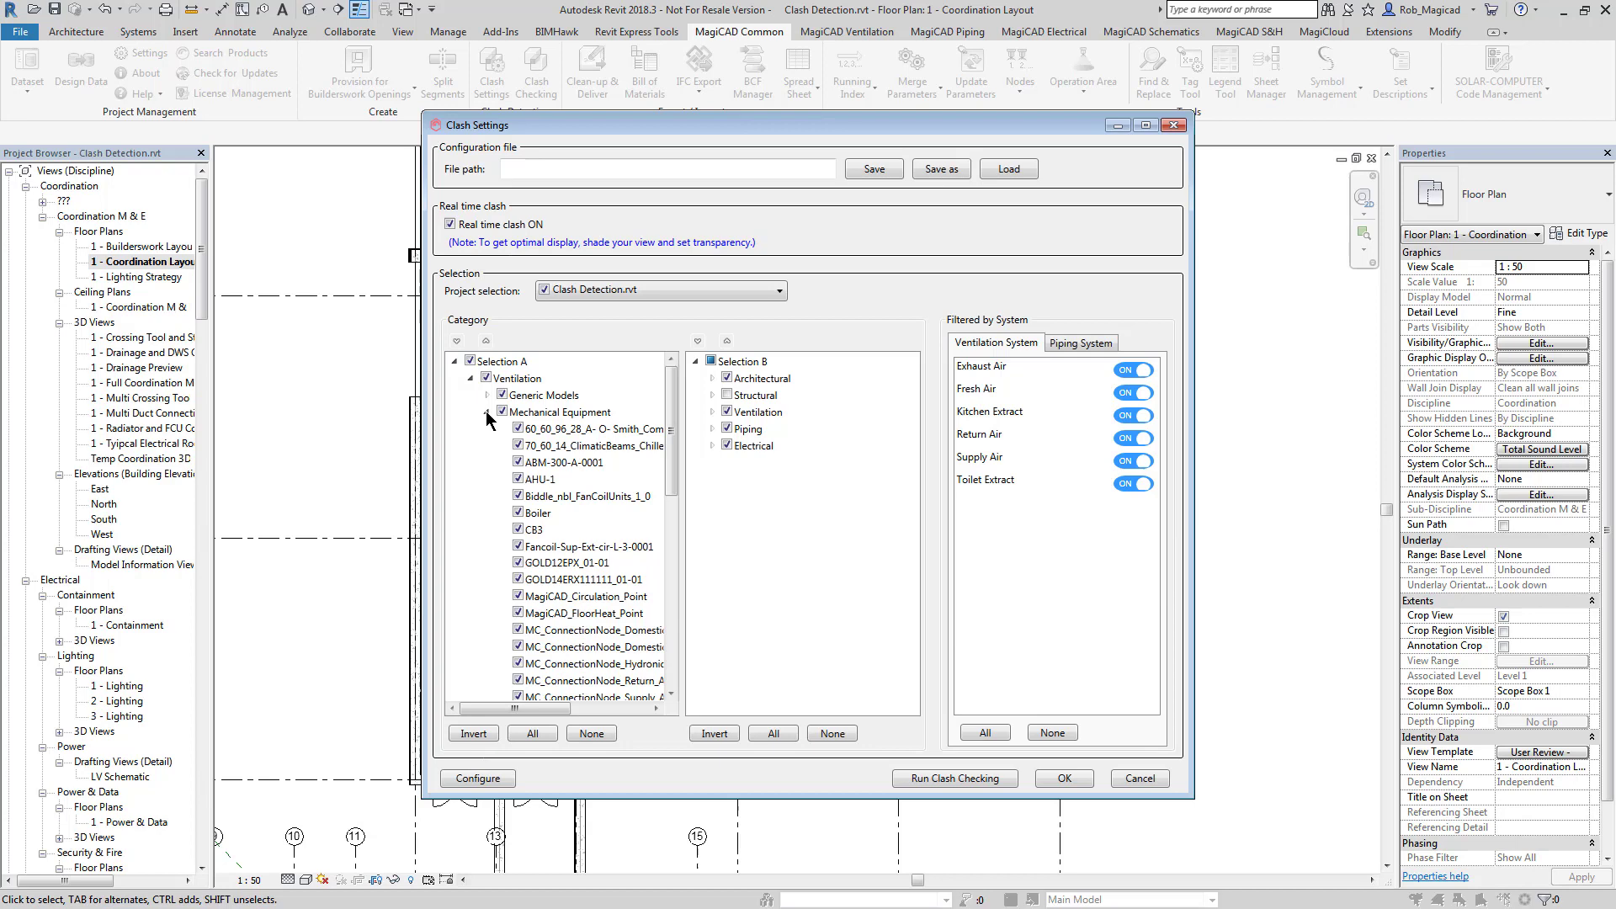
pyautogui.click(487, 412)
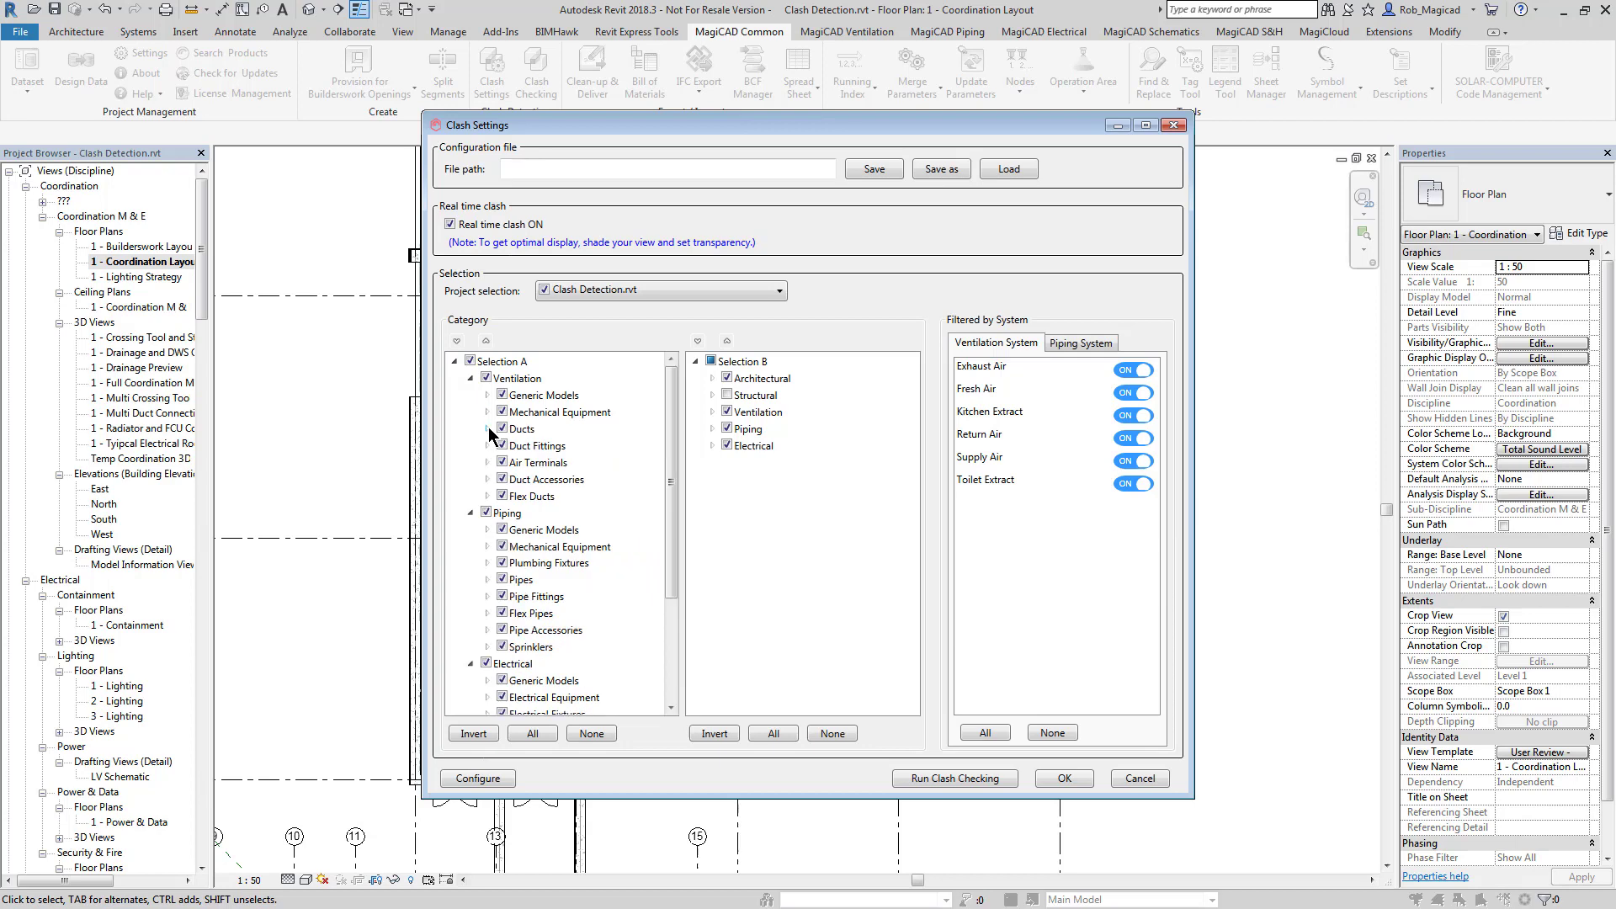
# Step: Expand Ducts, keep all duct types included, and show the Electrical Equipment families
pyautogui.click(488, 429)
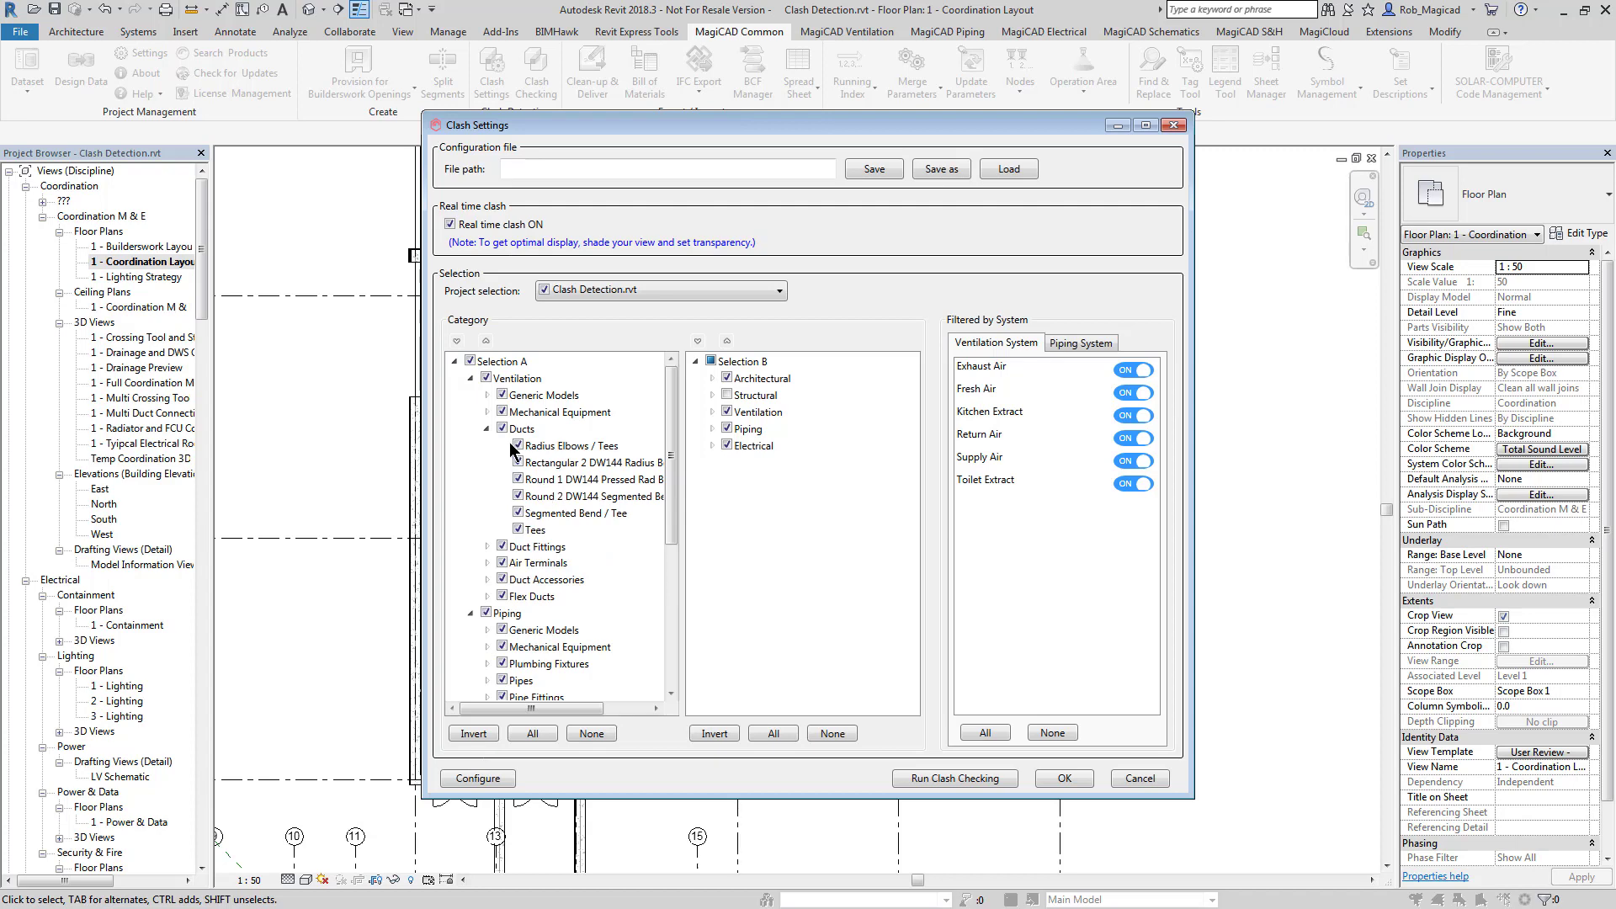
pyautogui.click(505, 478)
pyautogui.click(503, 429)
pyautogui.click(503, 429)
pyautogui.moveTo(673, 459); pyautogui.dragTo(679, 633)
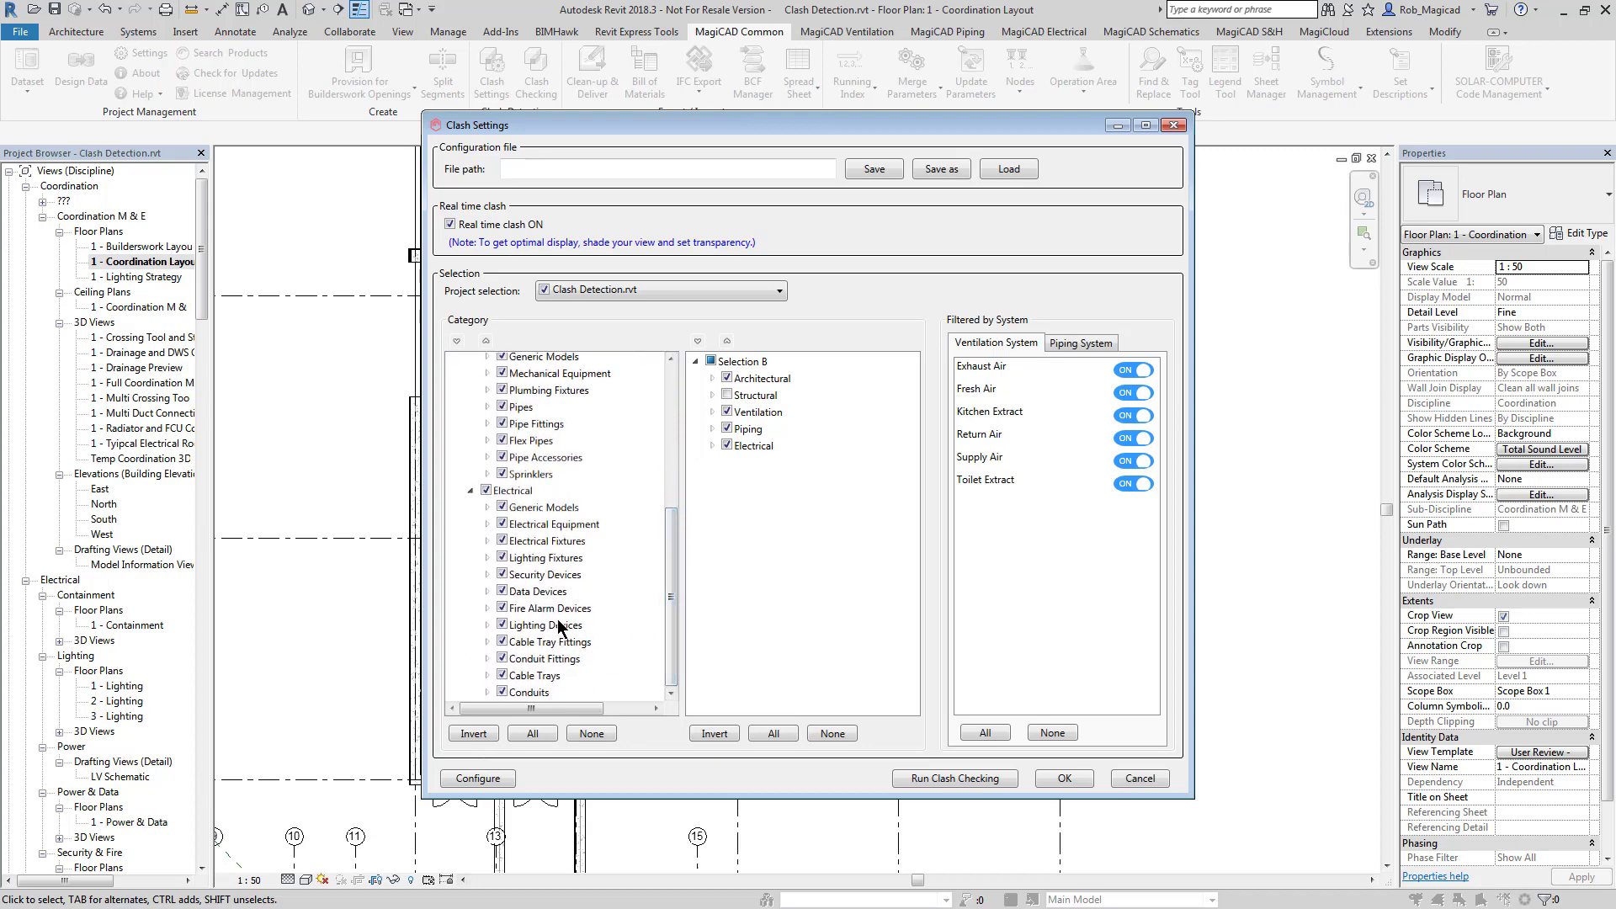
pyautogui.click(486, 524)
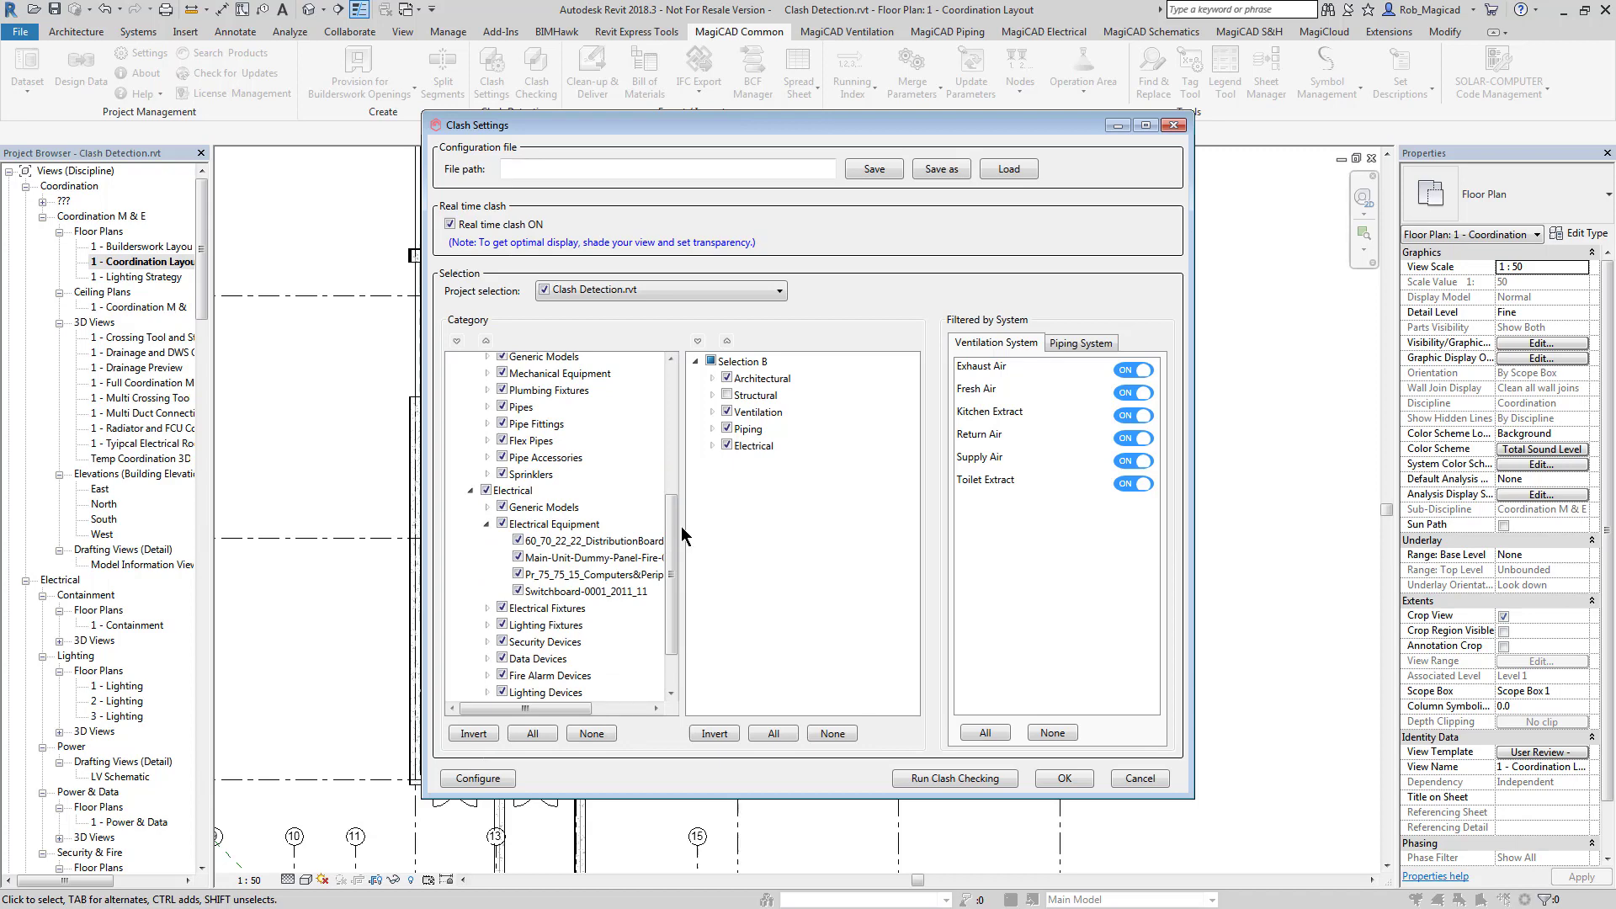
pyautogui.moveTo(673, 539); pyautogui.dragTo(672, 410)
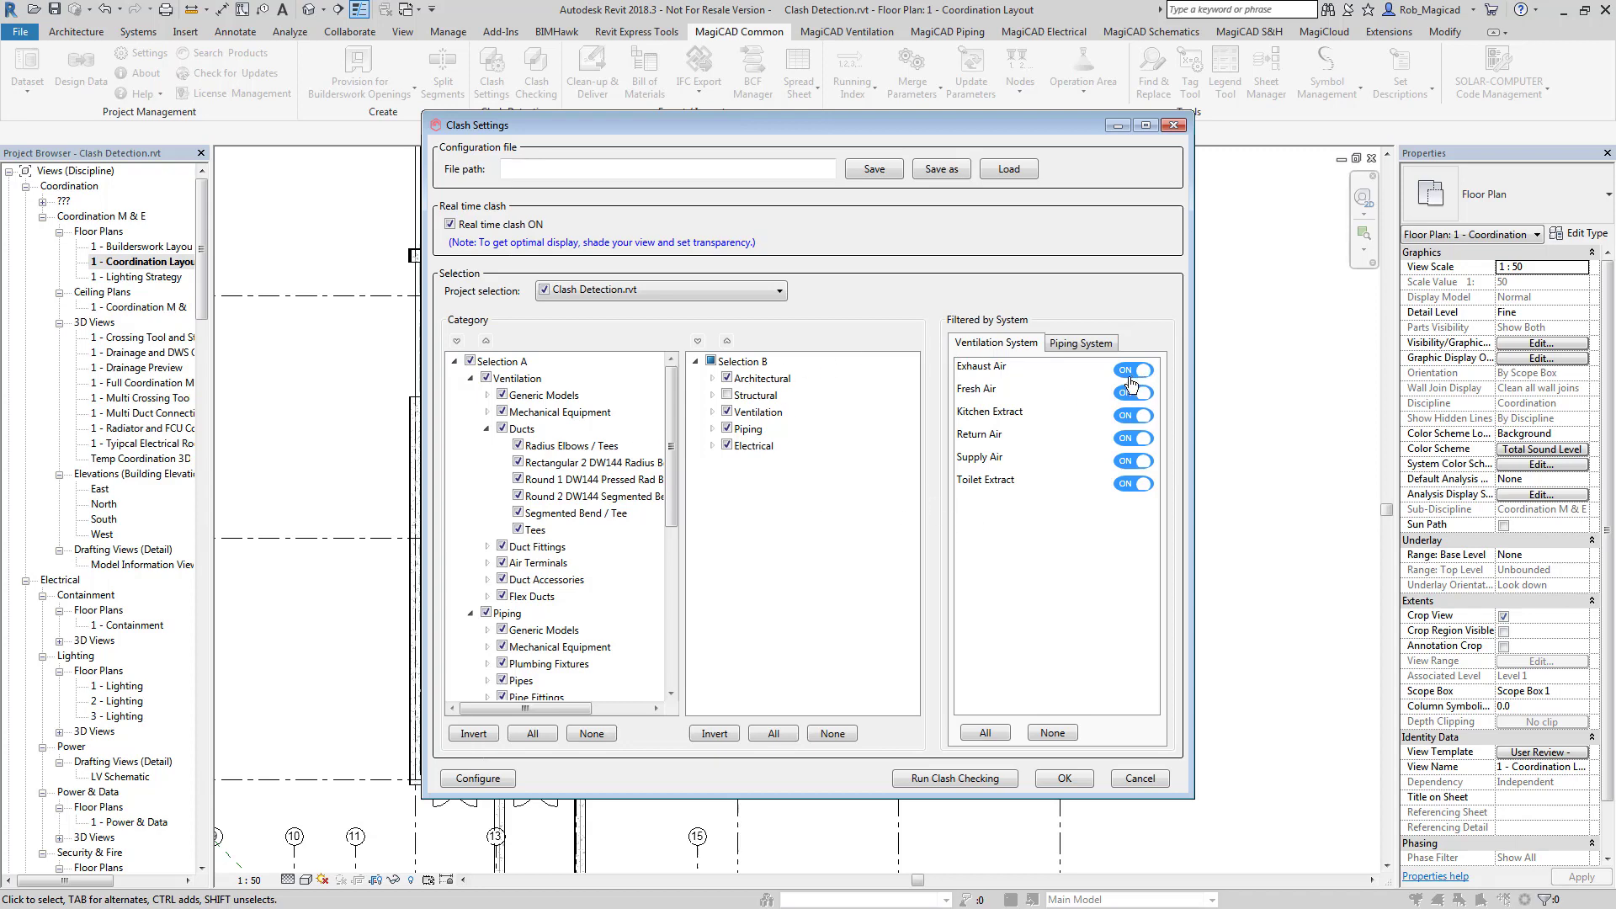
pyautogui.click(1093, 341)
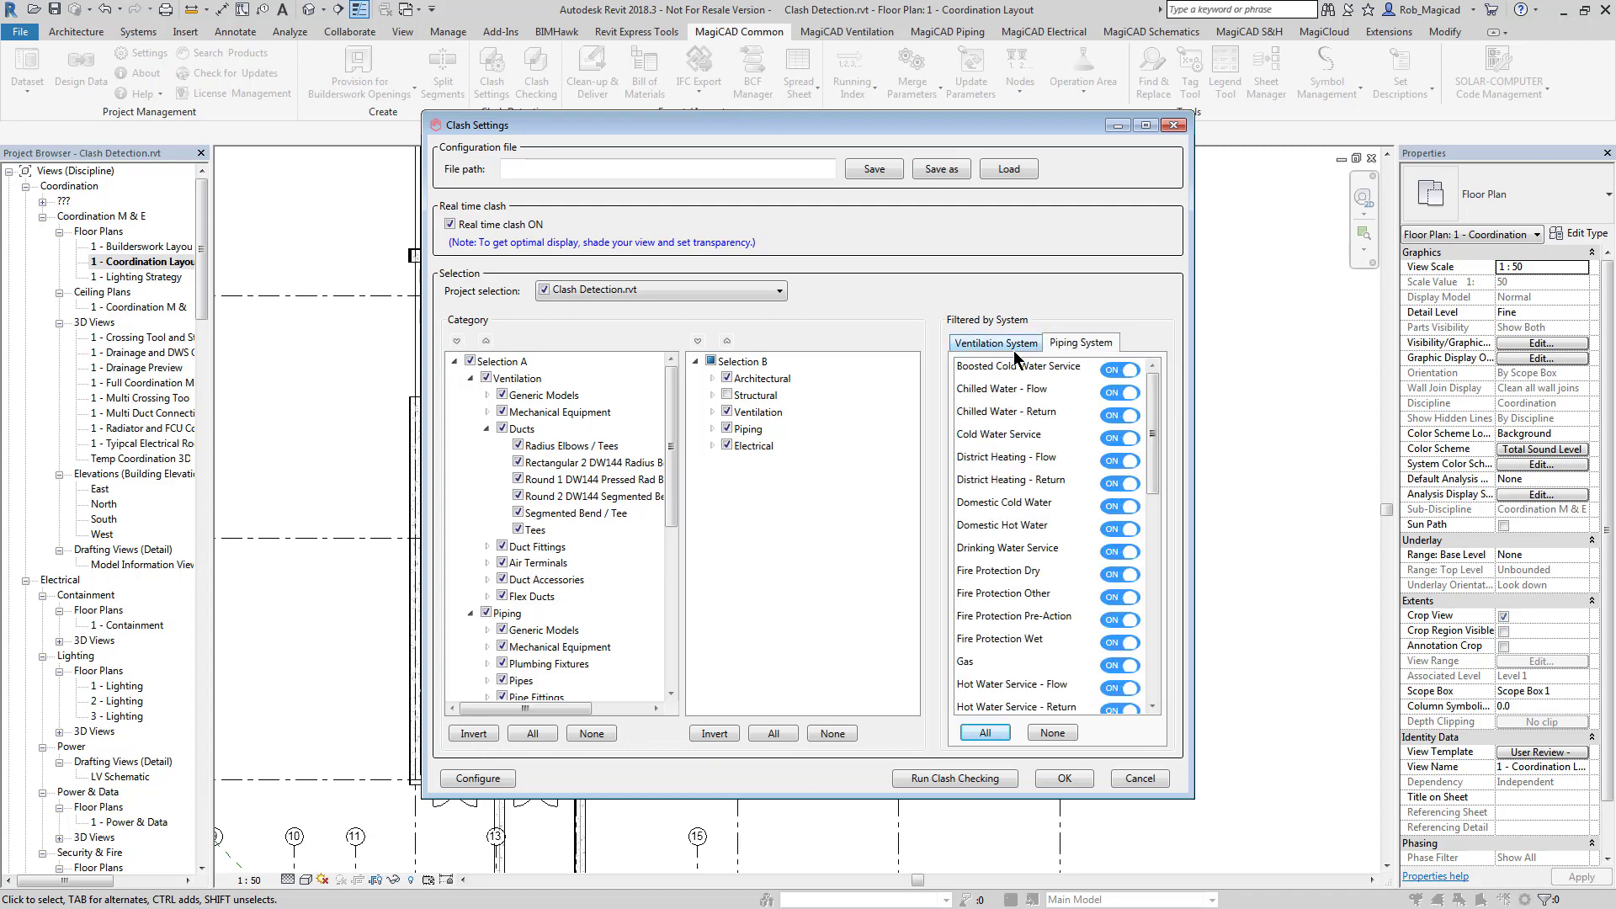
pyautogui.click(976, 345)
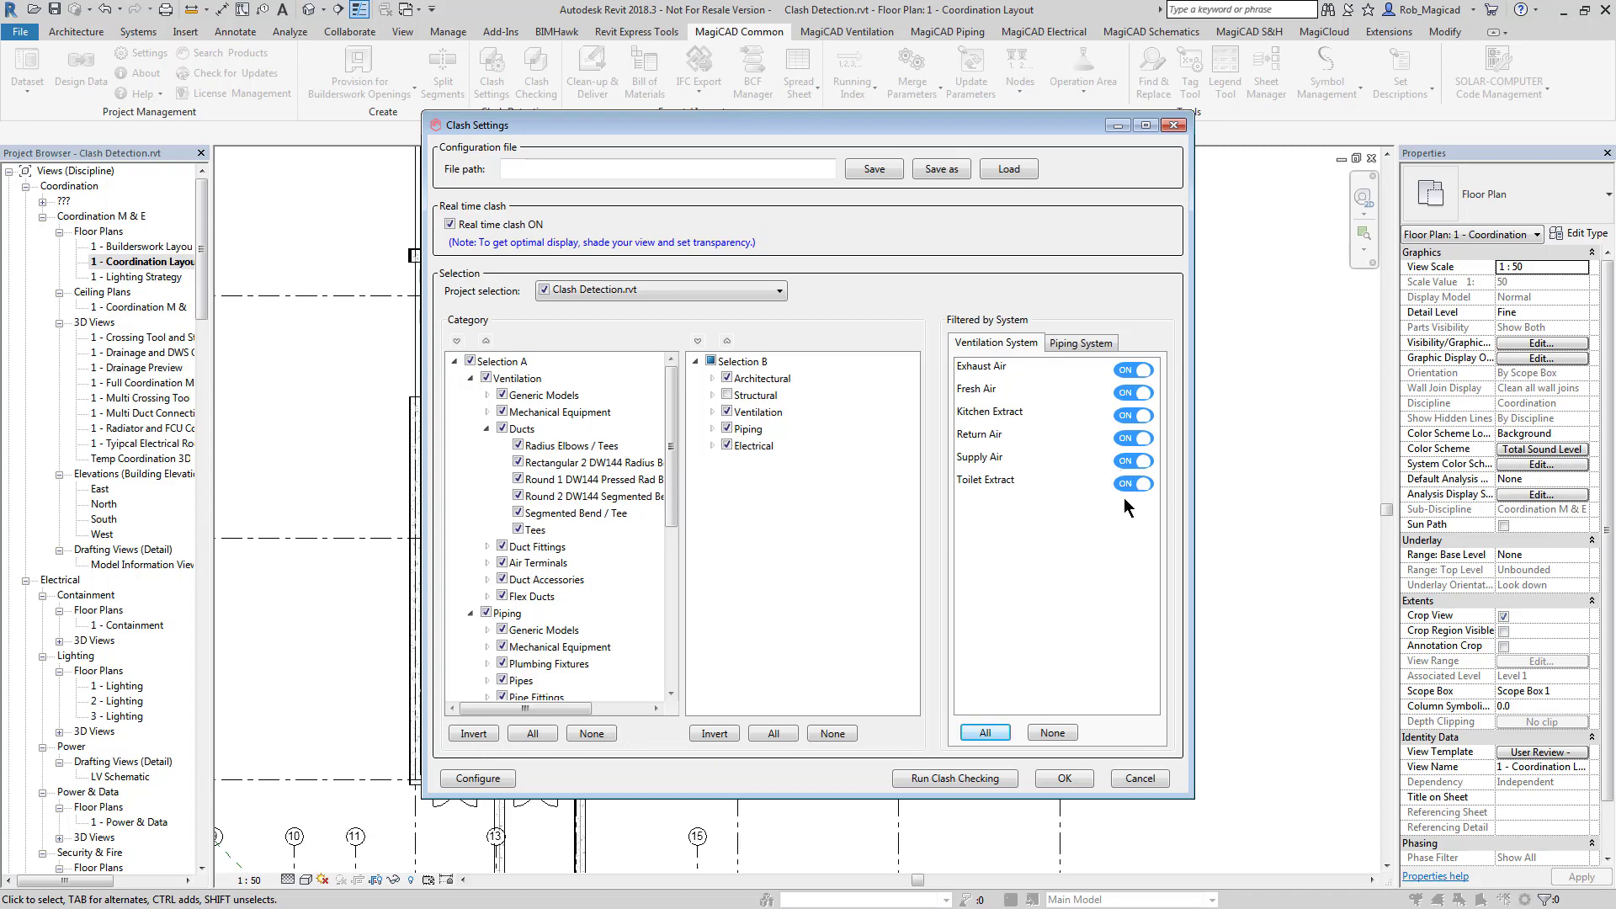
pyautogui.click(1133, 392)
pyautogui.click(1133, 392)
pyautogui.click(478, 779)
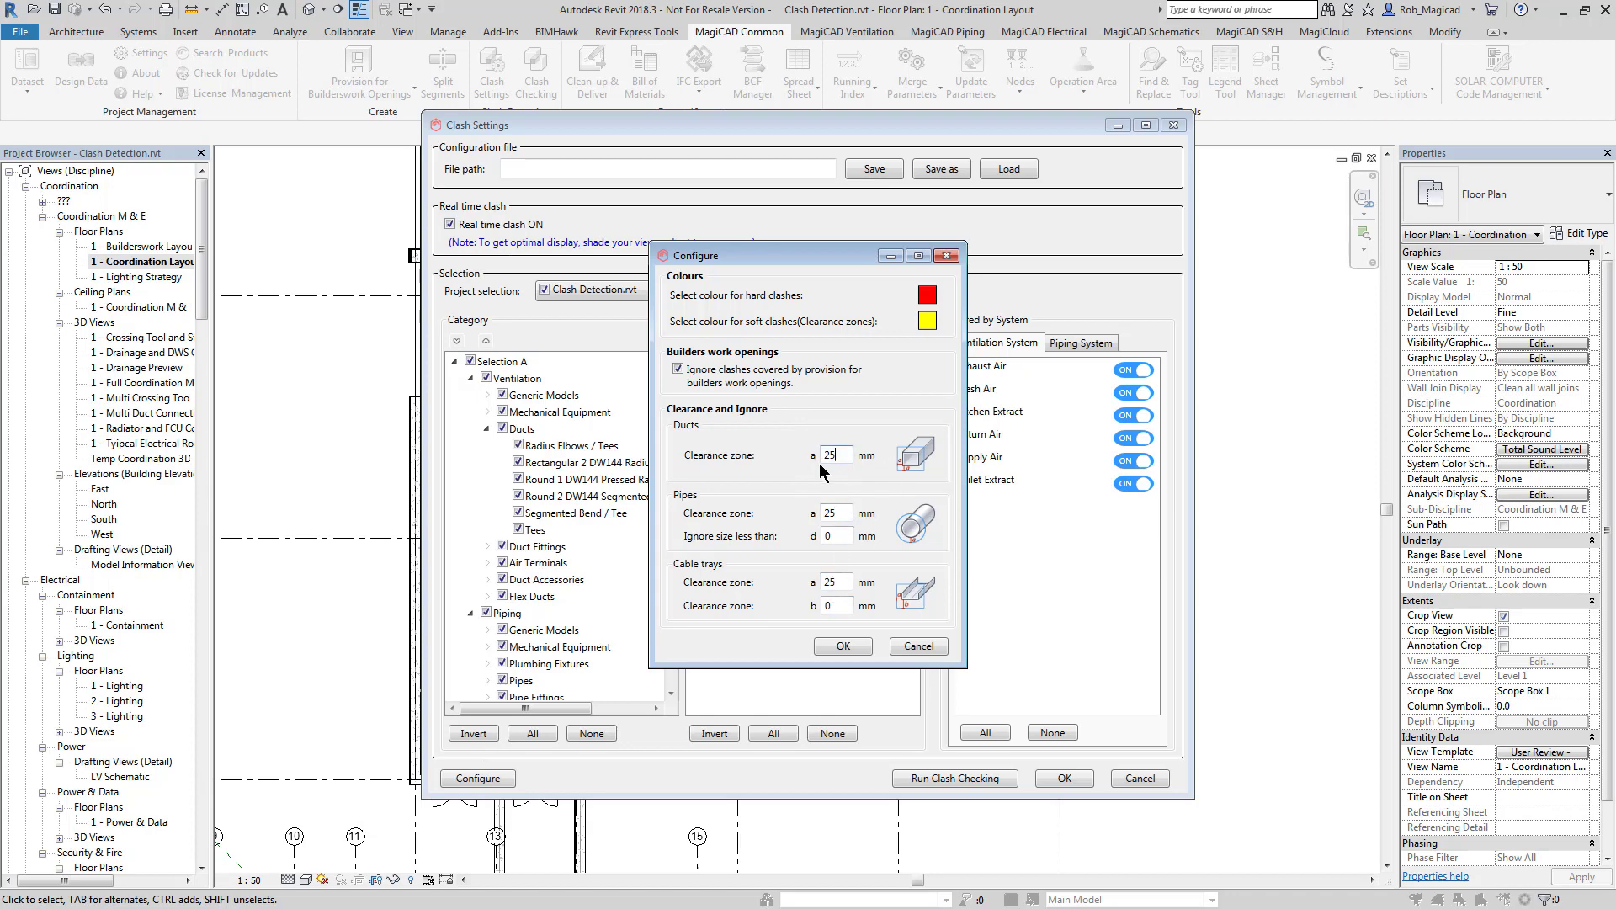
pyautogui.doubleClick(829, 513)
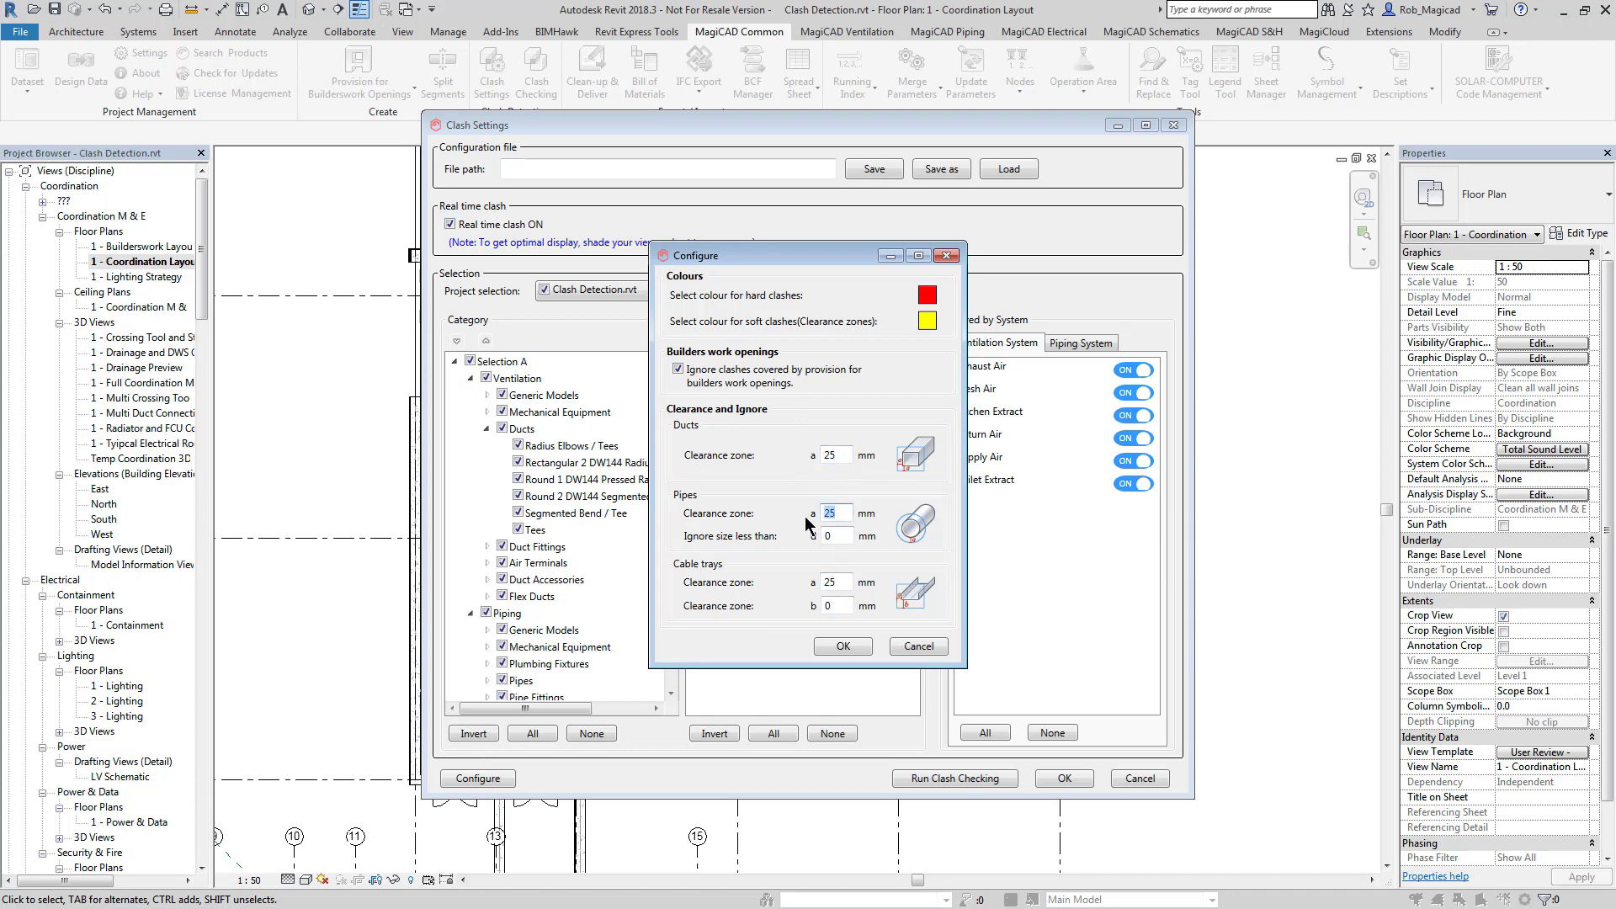
pyautogui.doubleClick(829, 583)
pyautogui.click(918, 646)
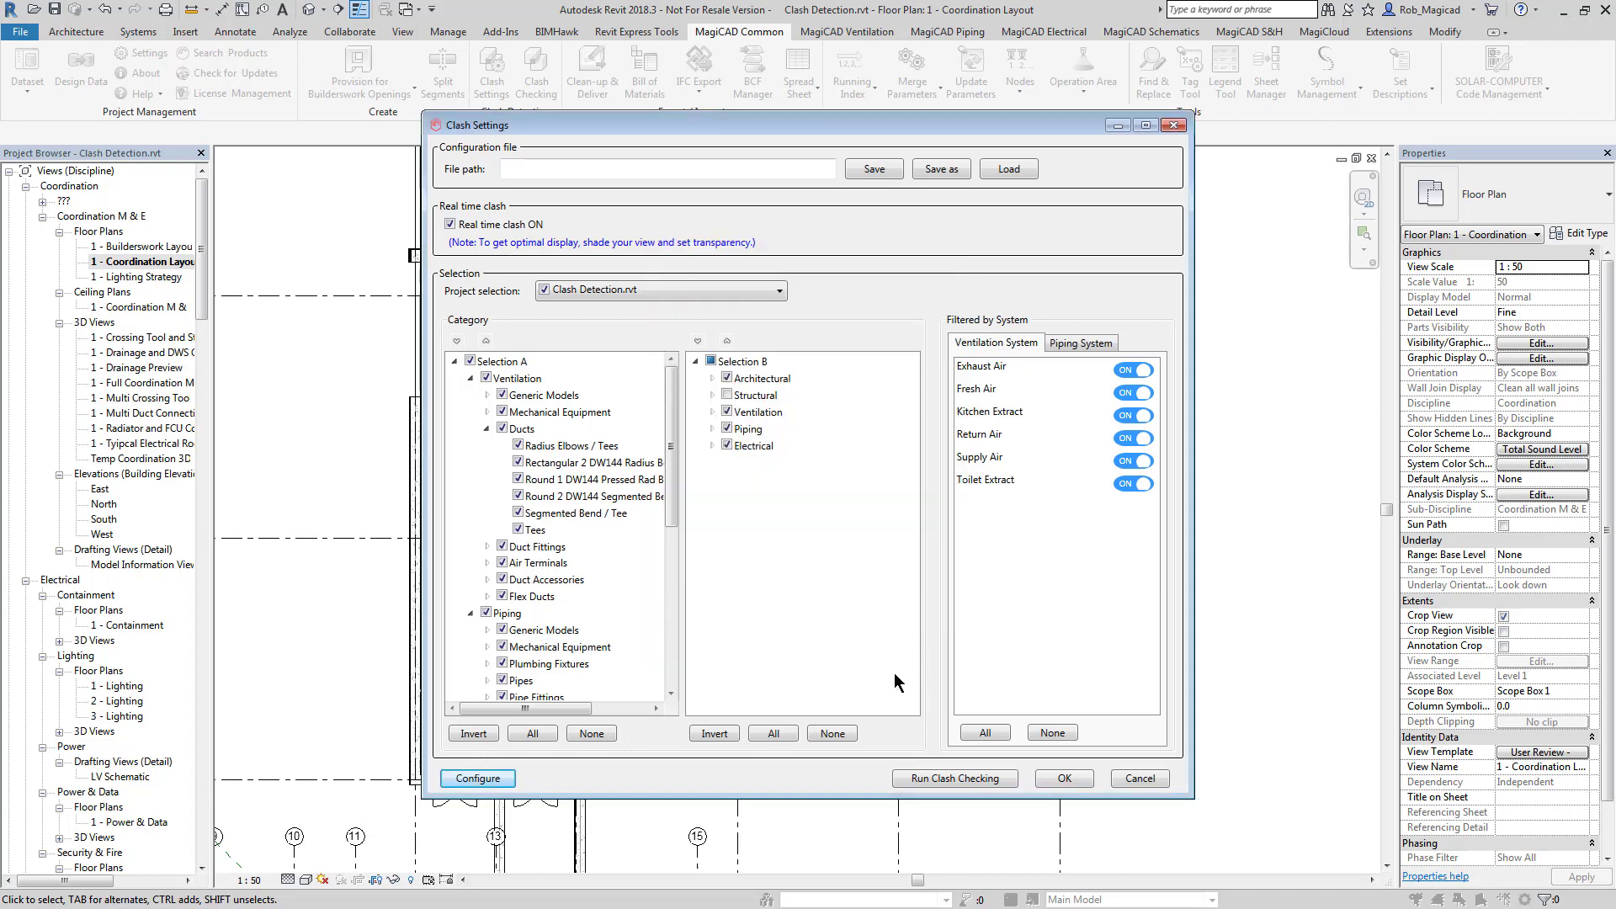
# Step: Apply the clash settings and run a new unsaved clash report on the current view
pyautogui.click(1063, 779)
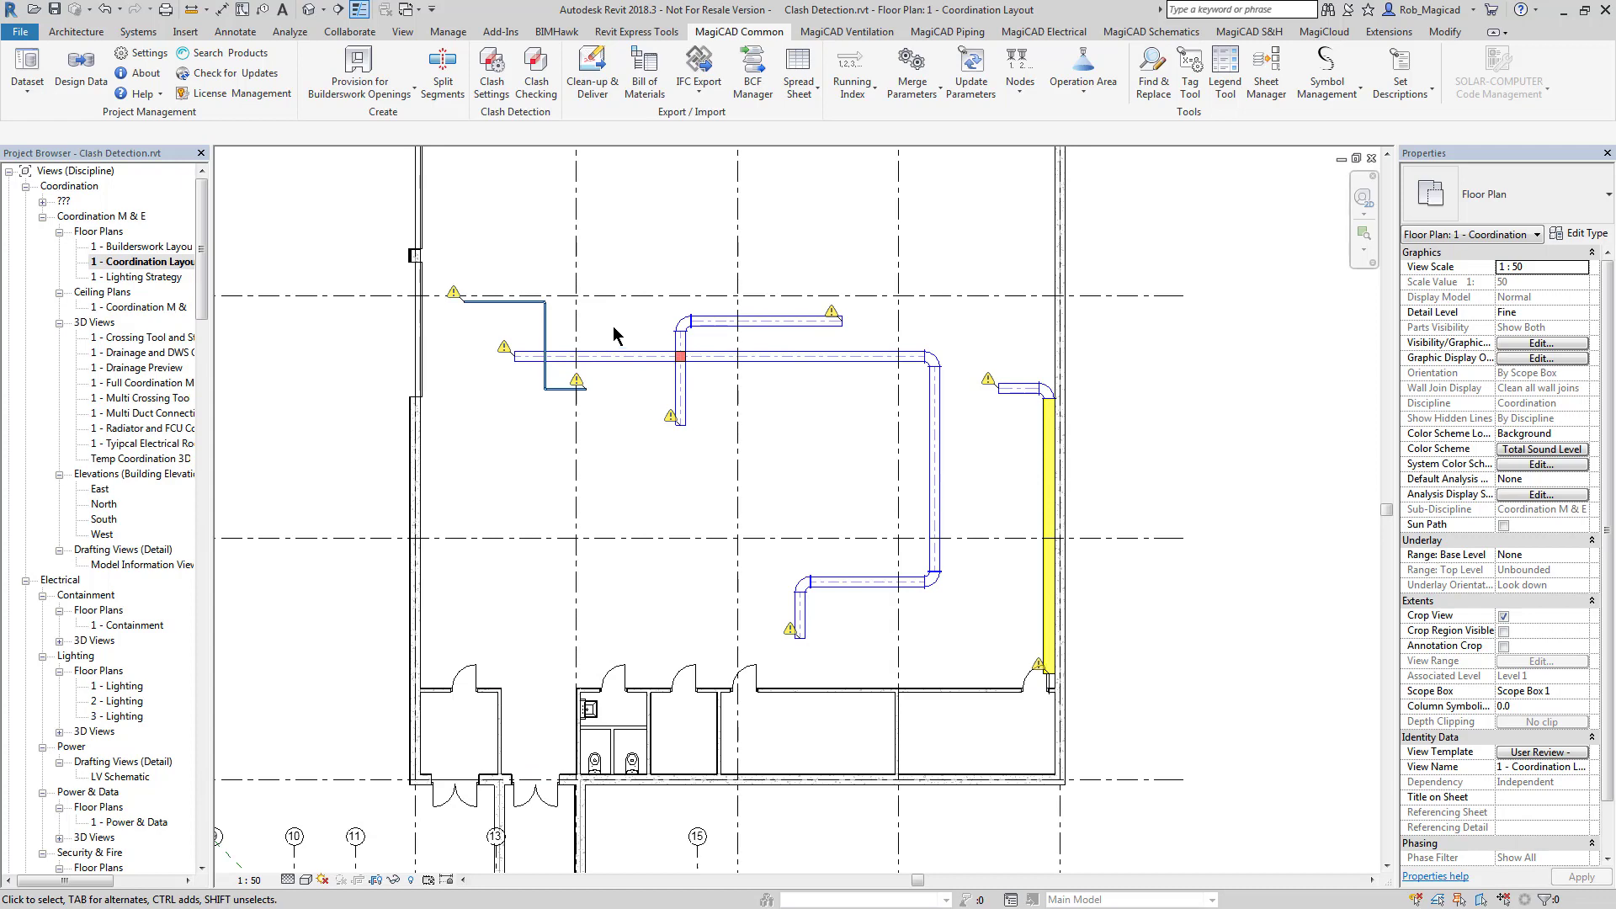
pyautogui.click(547, 71)
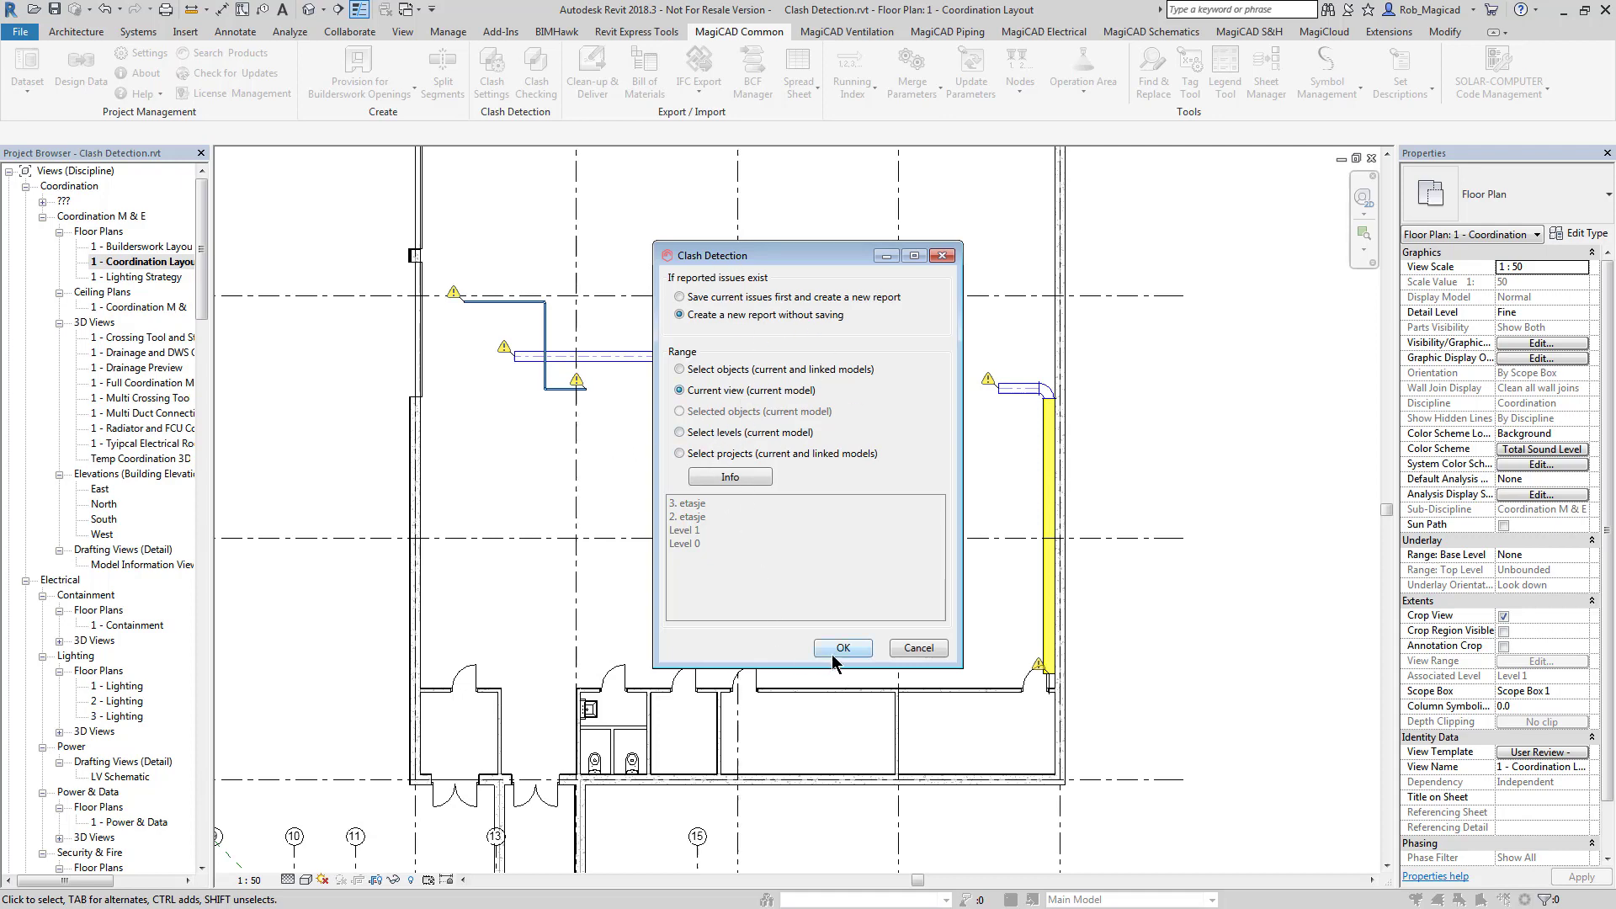
pyautogui.click(734, 477)
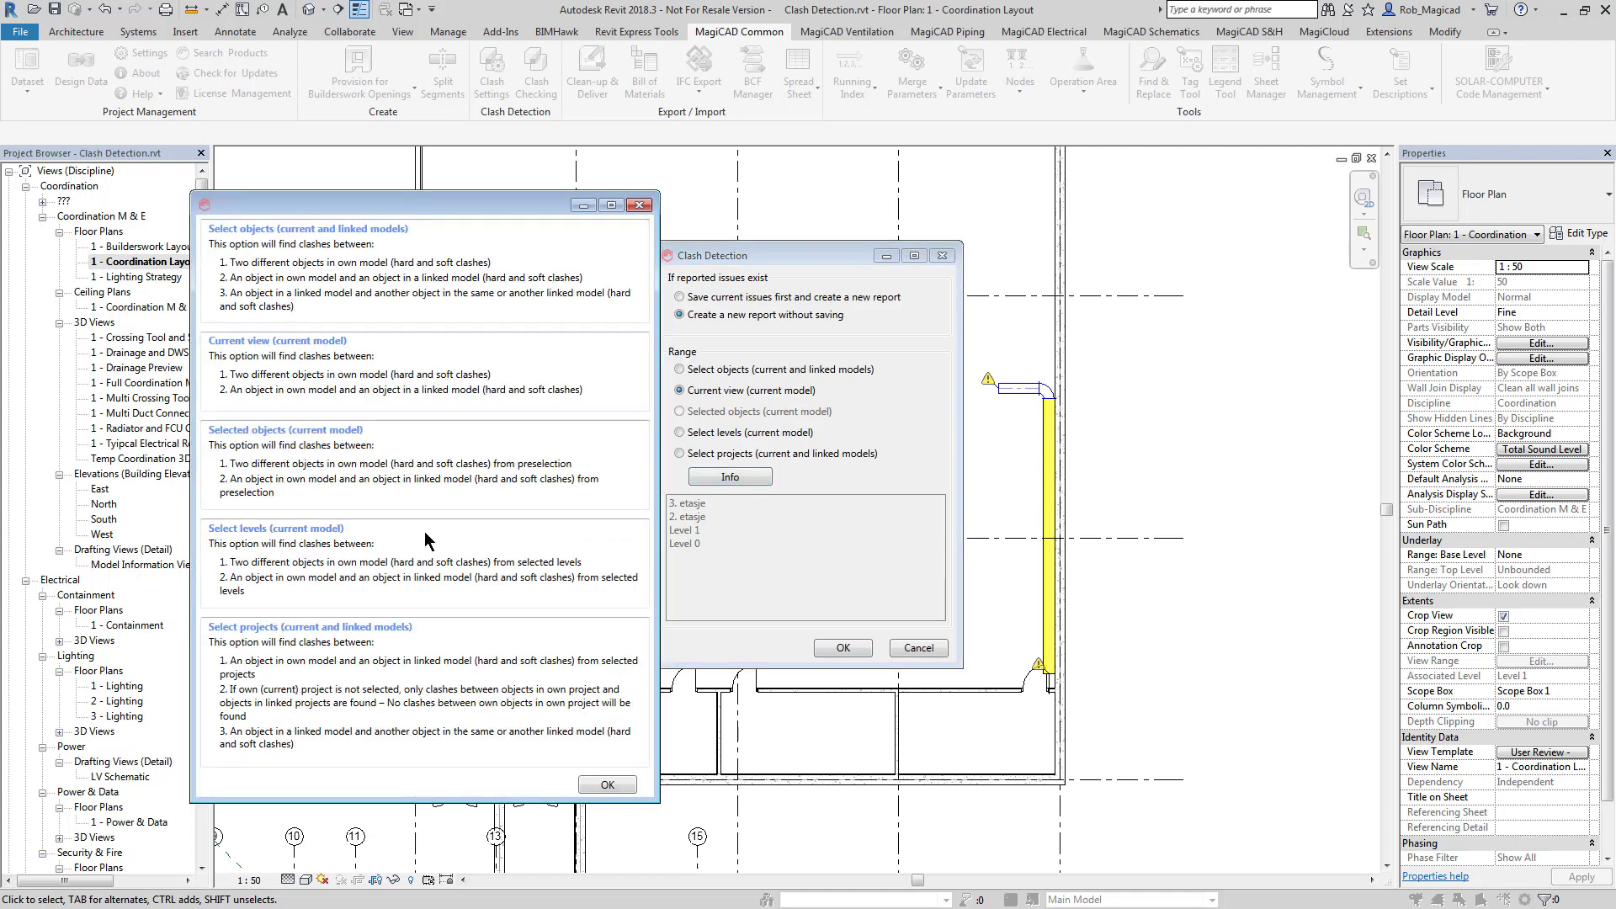
pyautogui.click(639, 205)
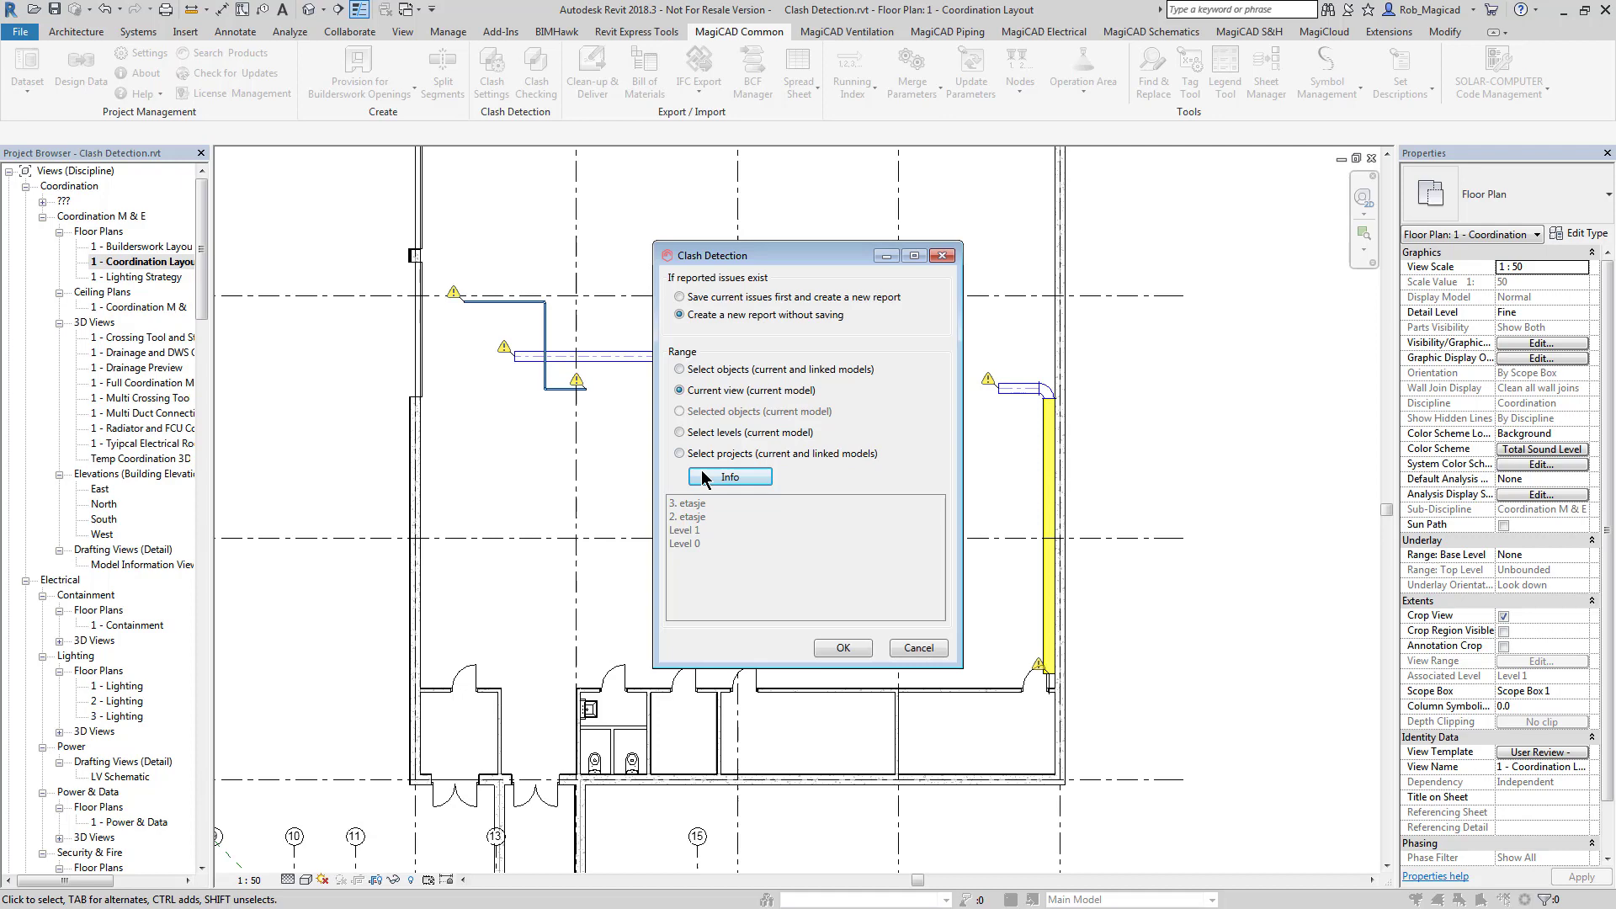
pyautogui.click(831, 652)
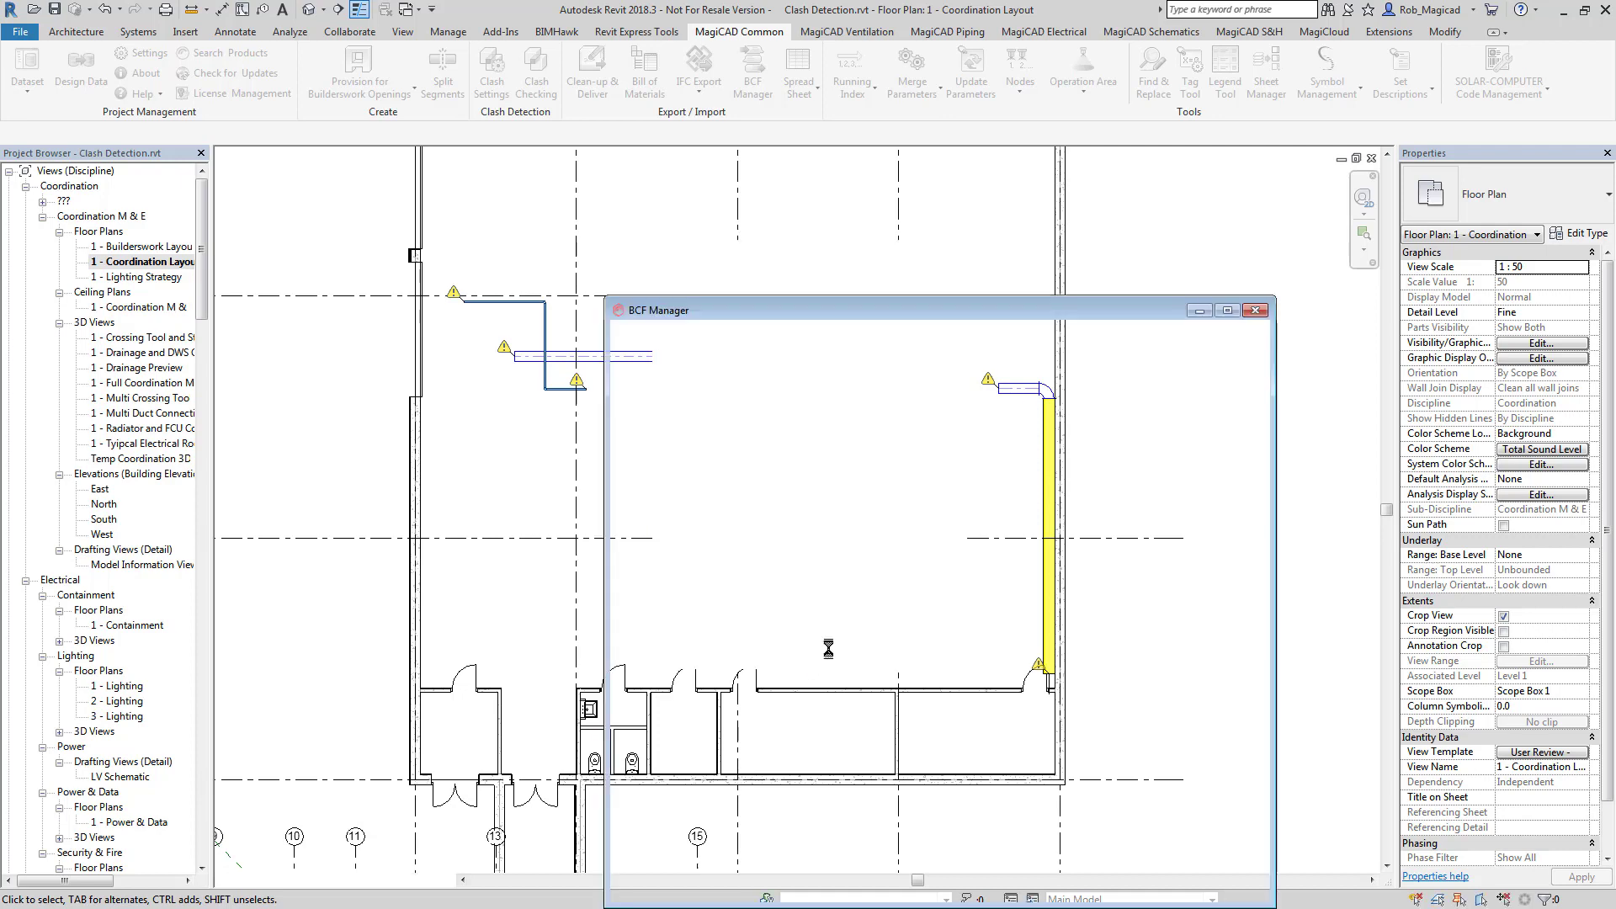
# Step: Select hard clash Clash-000008 in the BCF Manager and zoom the plan to it
pyautogui.moveTo(890, 305); pyautogui.dragTo(674, 157)
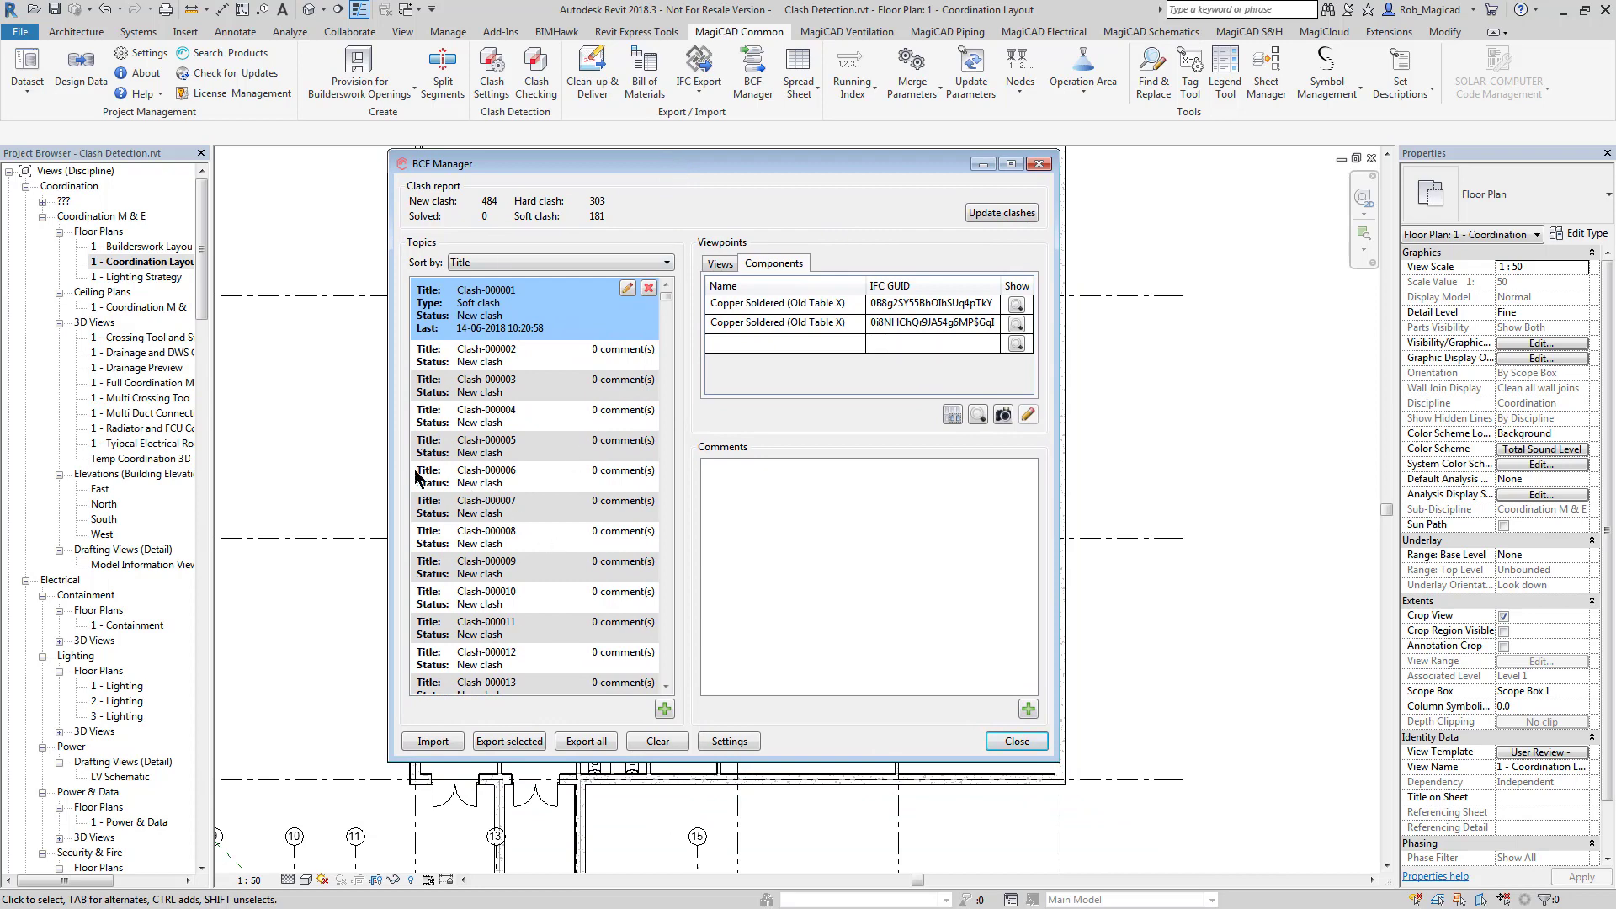
pyautogui.moveTo(390, 444); pyautogui.dragTo(280, 435)
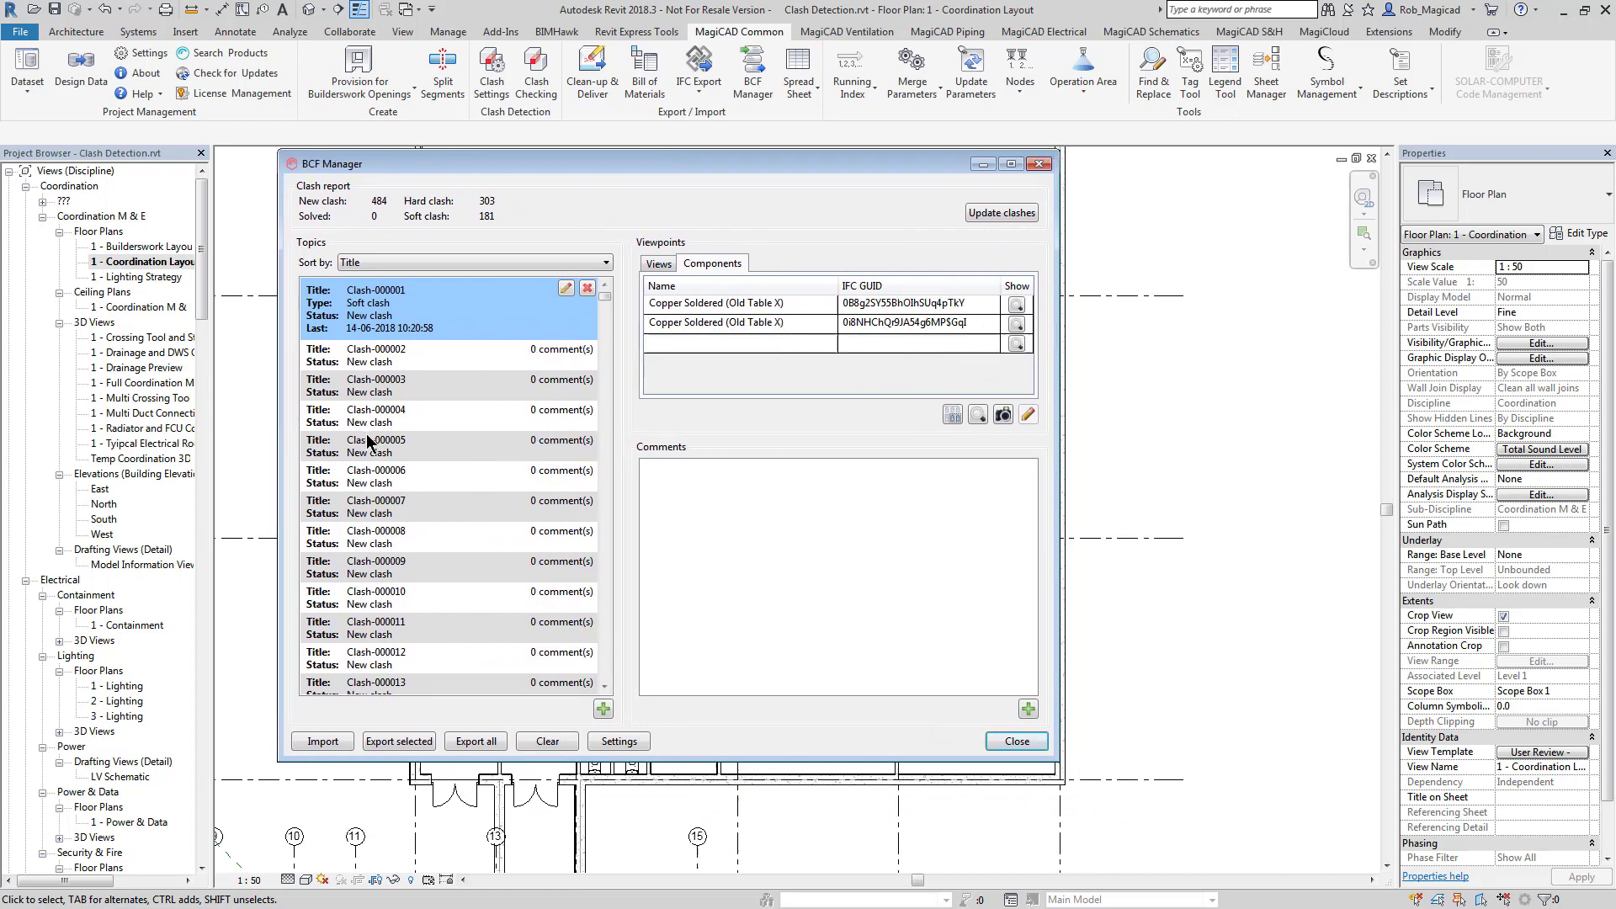
pyautogui.click(460, 547)
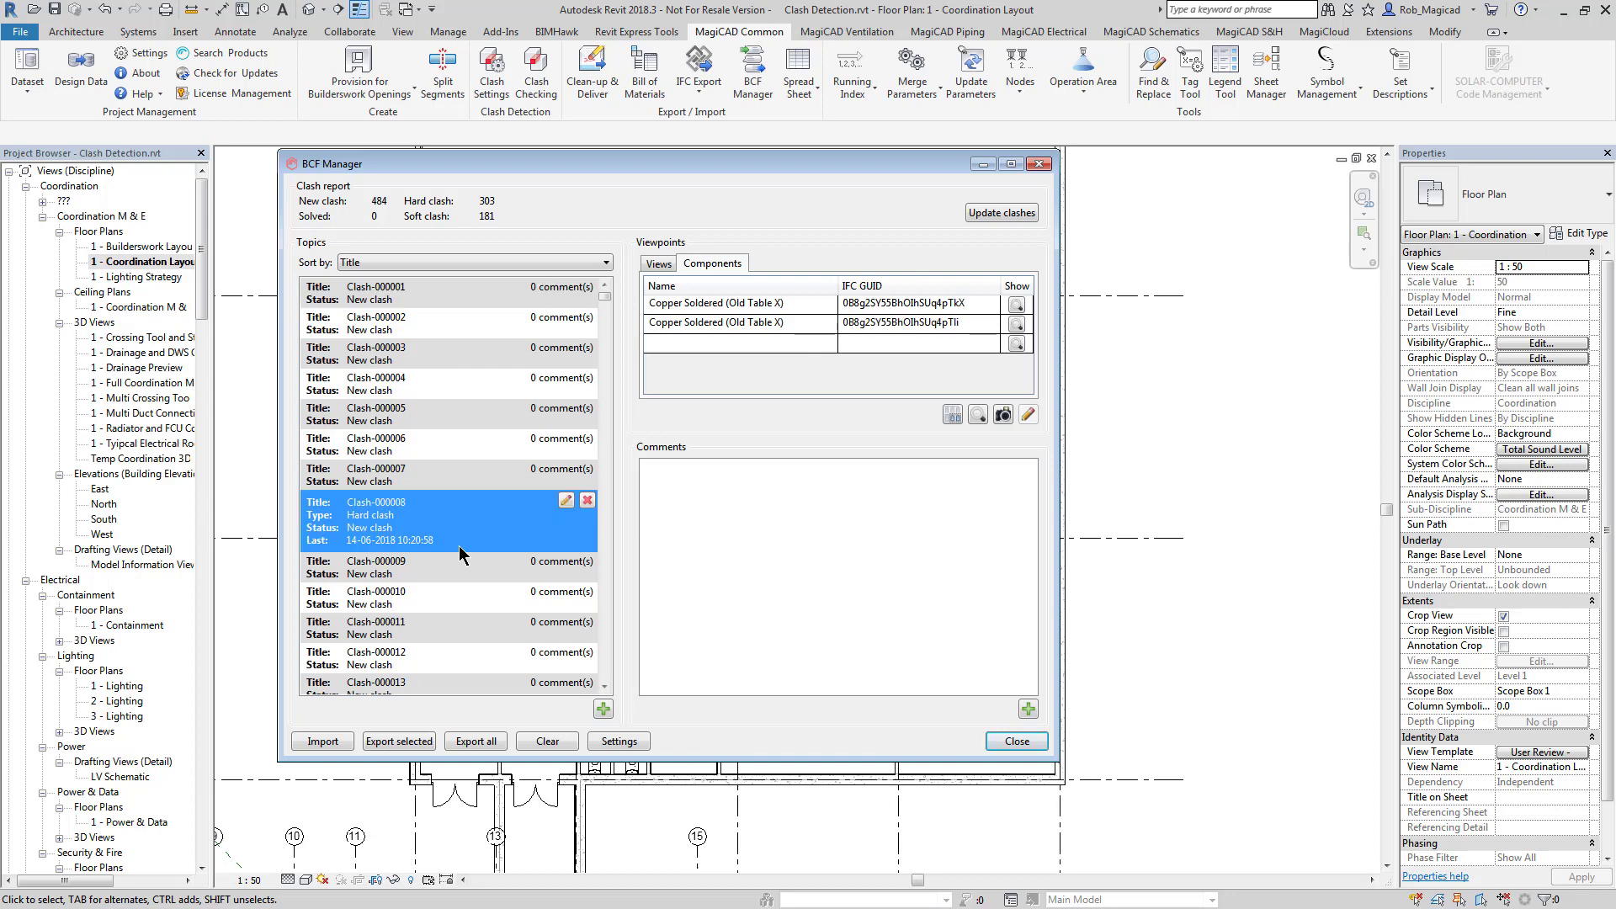
pyautogui.click(977, 415)
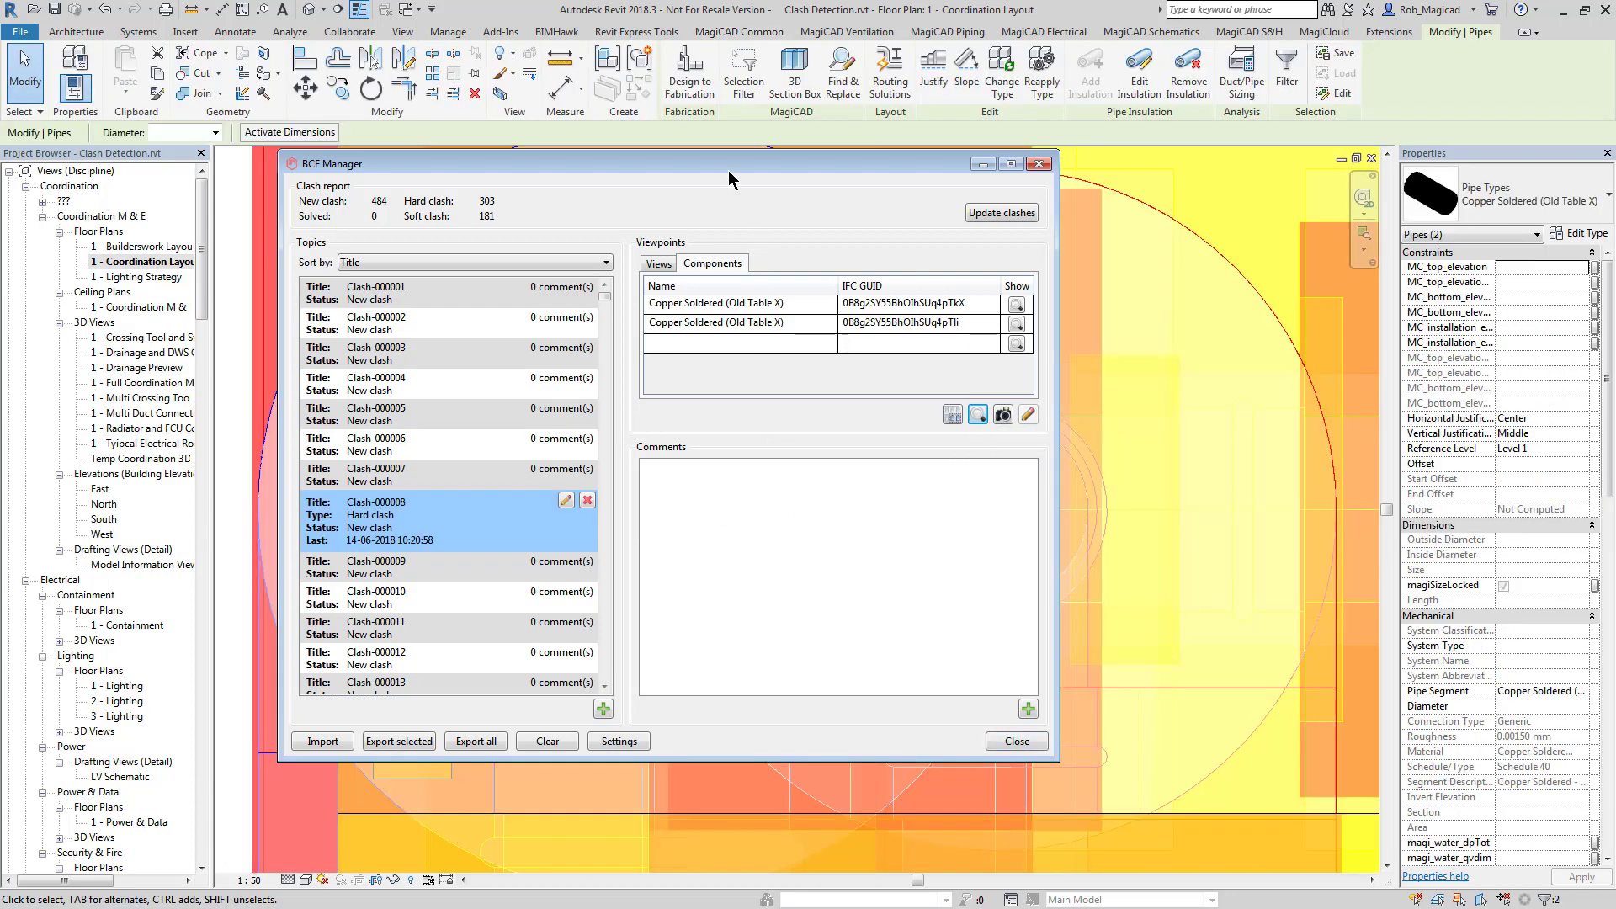
pyautogui.moveTo(729, 170); pyautogui.dragTo(711, 238)
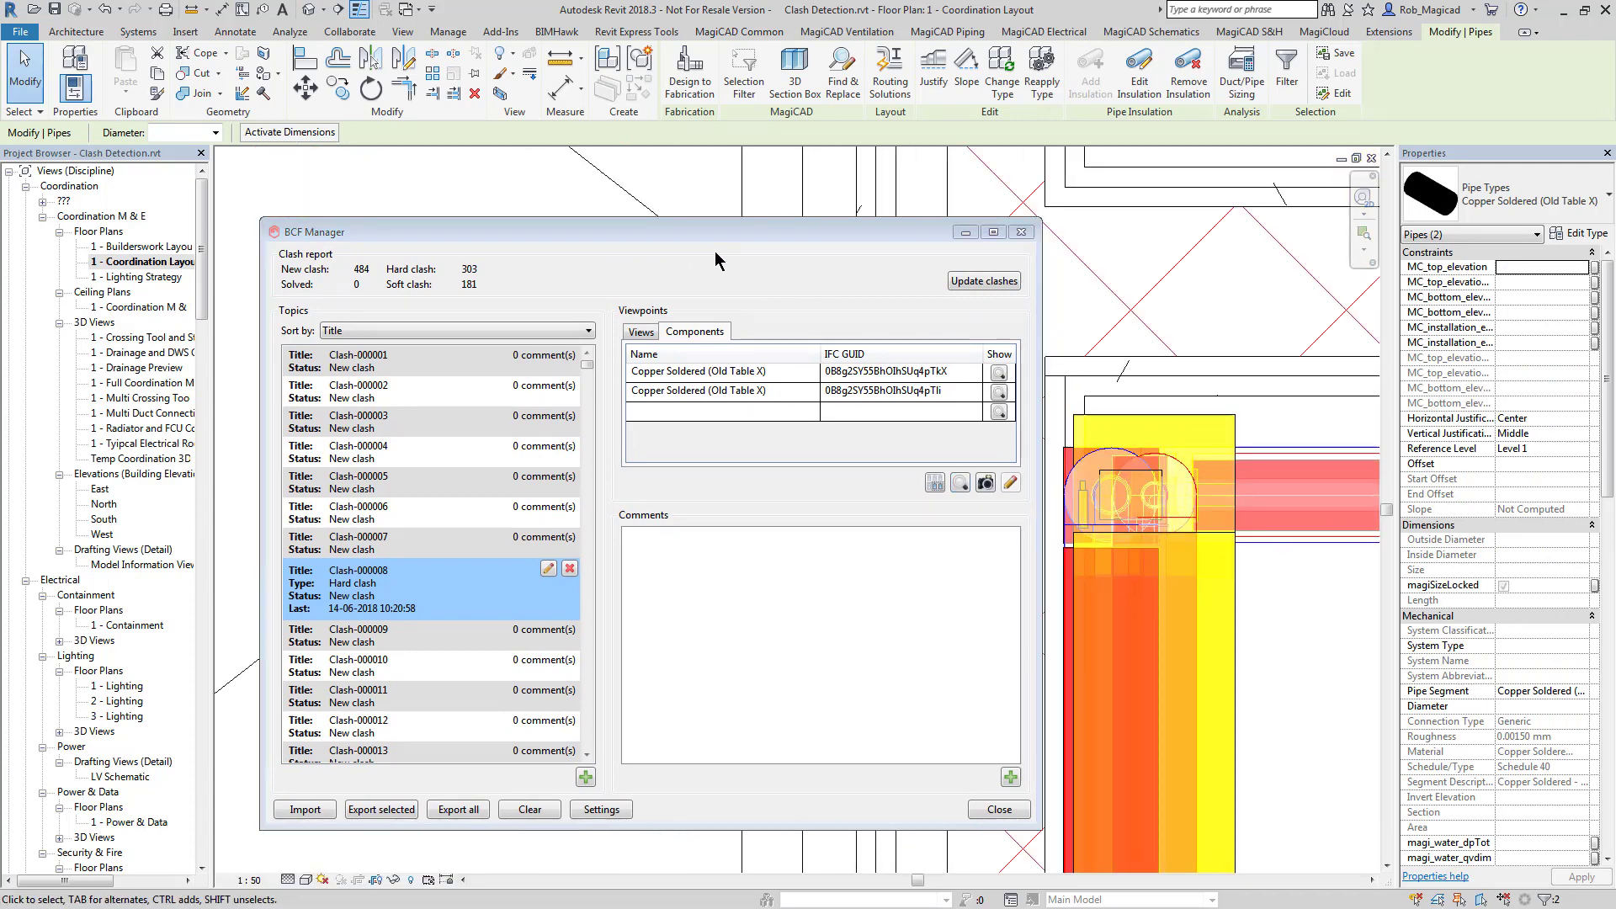
pyautogui.moveTo(687, 235); pyautogui.dragTo(489, 206)
pyautogui.moveTo(1044, 455); pyautogui.dragTo(937, 386, button='middle')
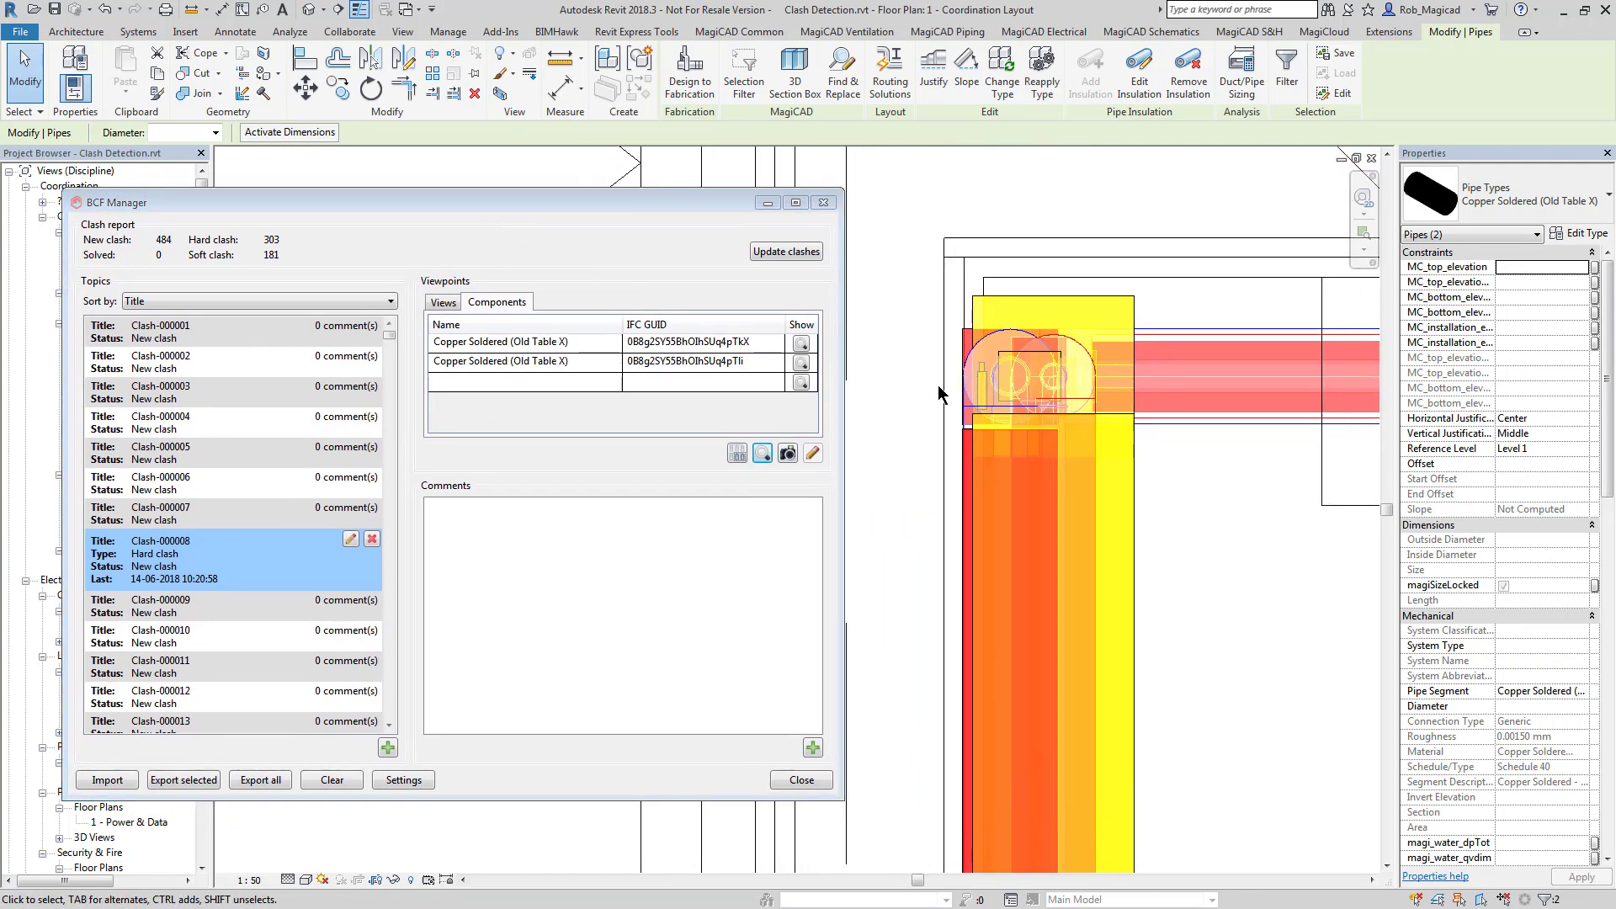
# Step: Capture a snapshot viewpoint of Clash-000008 and open it in Paint for annotation
pyautogui.click(789, 456)
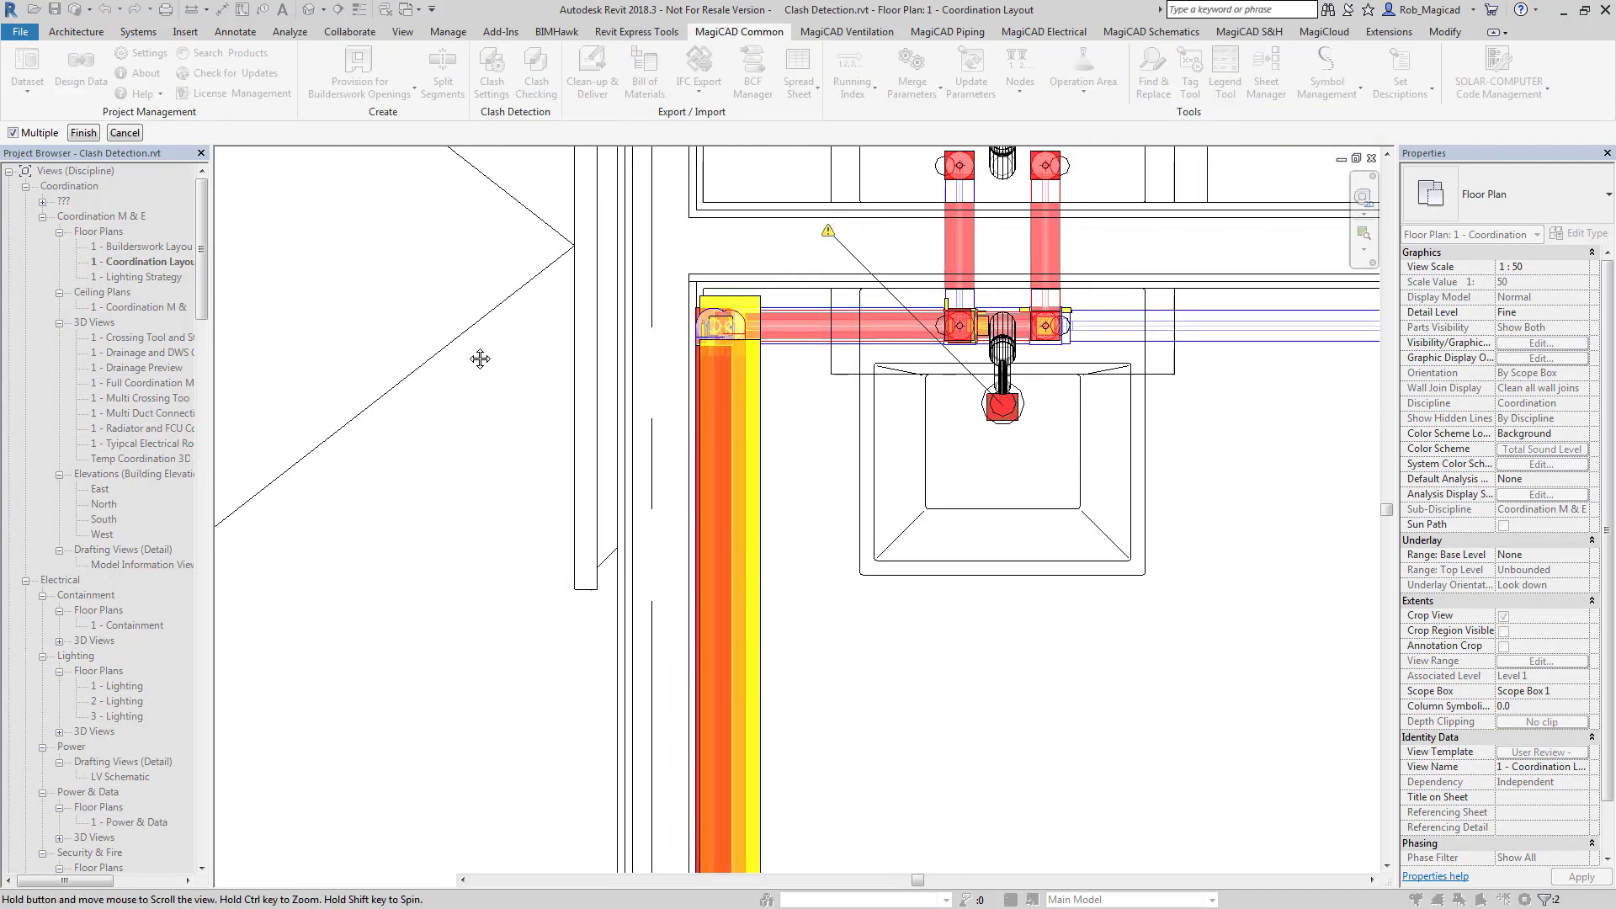
pyautogui.scroll(-2, 450, 412)
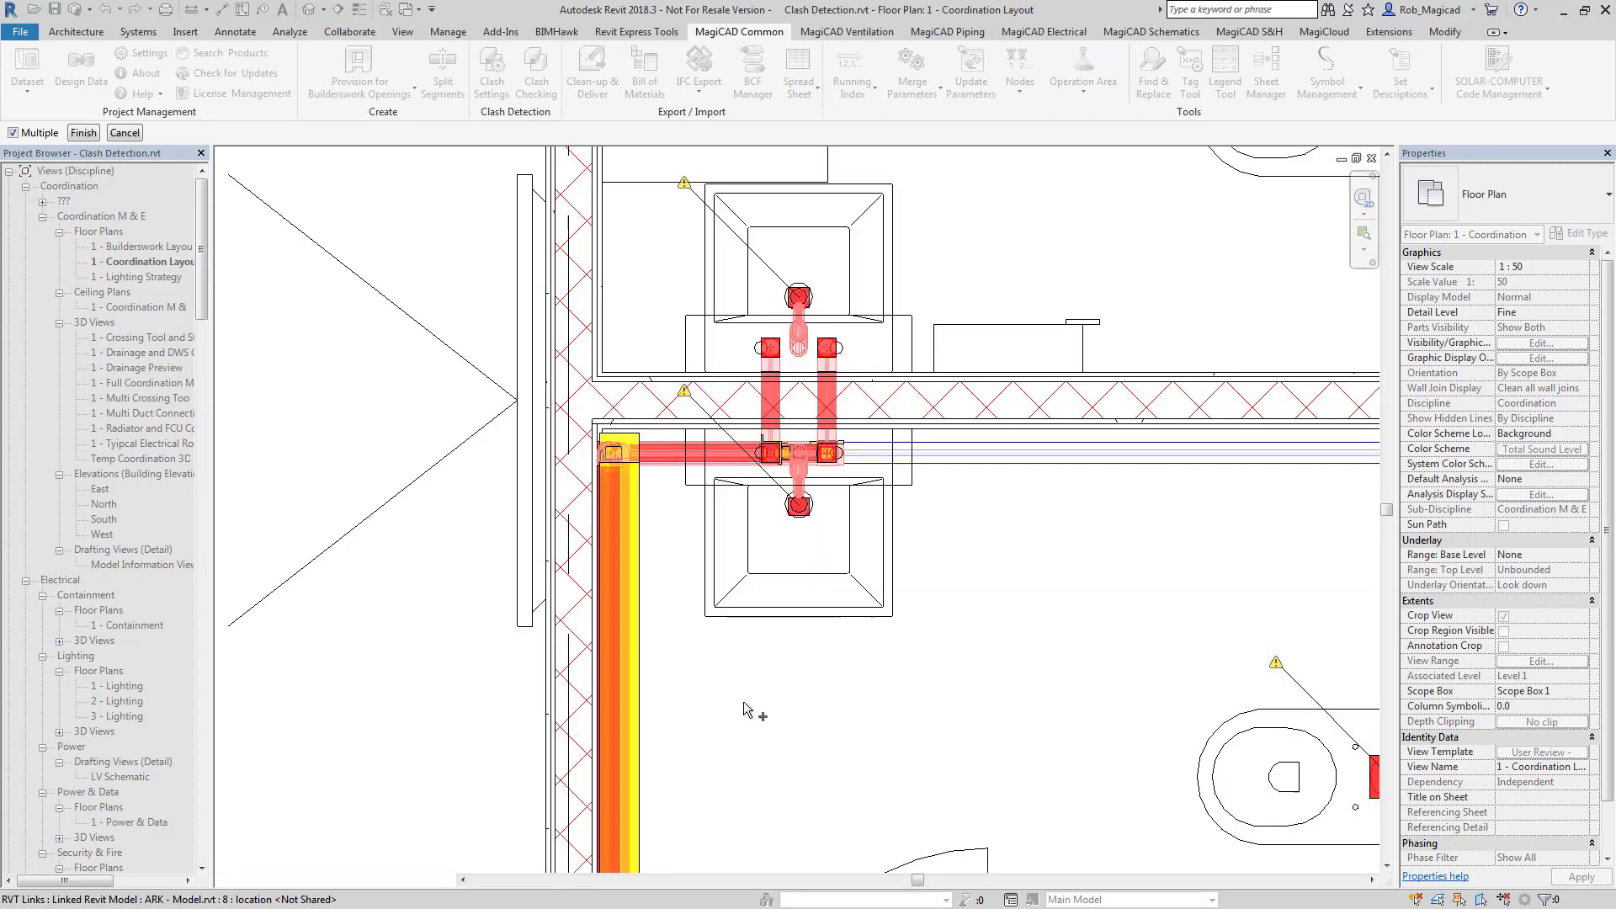
pyautogui.click(84, 132)
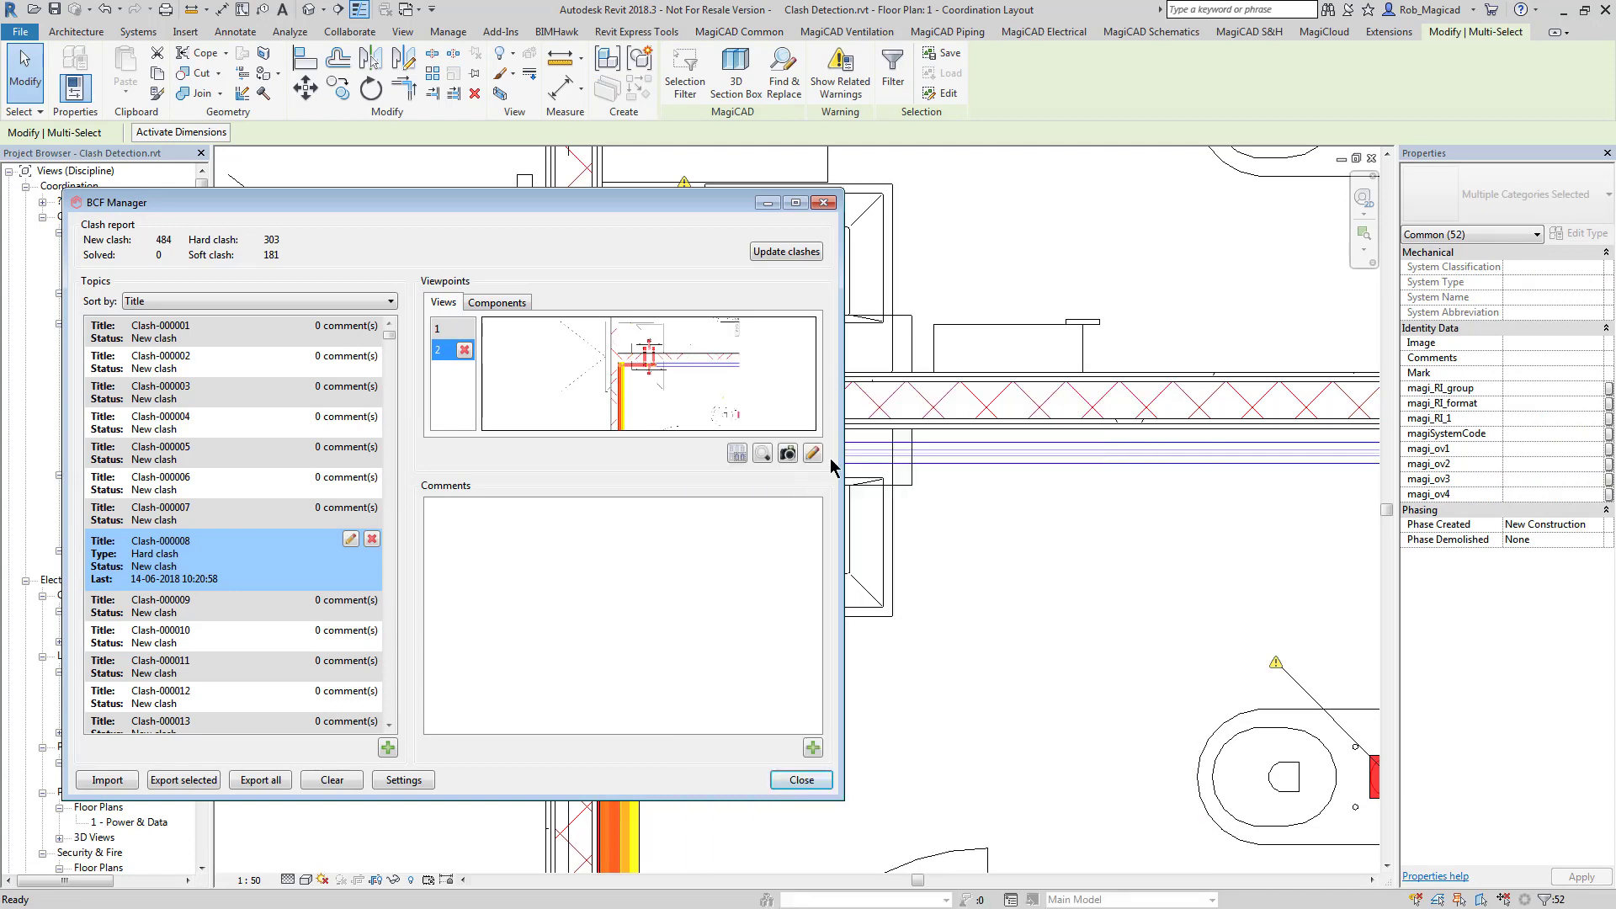
pyautogui.click(813, 454)
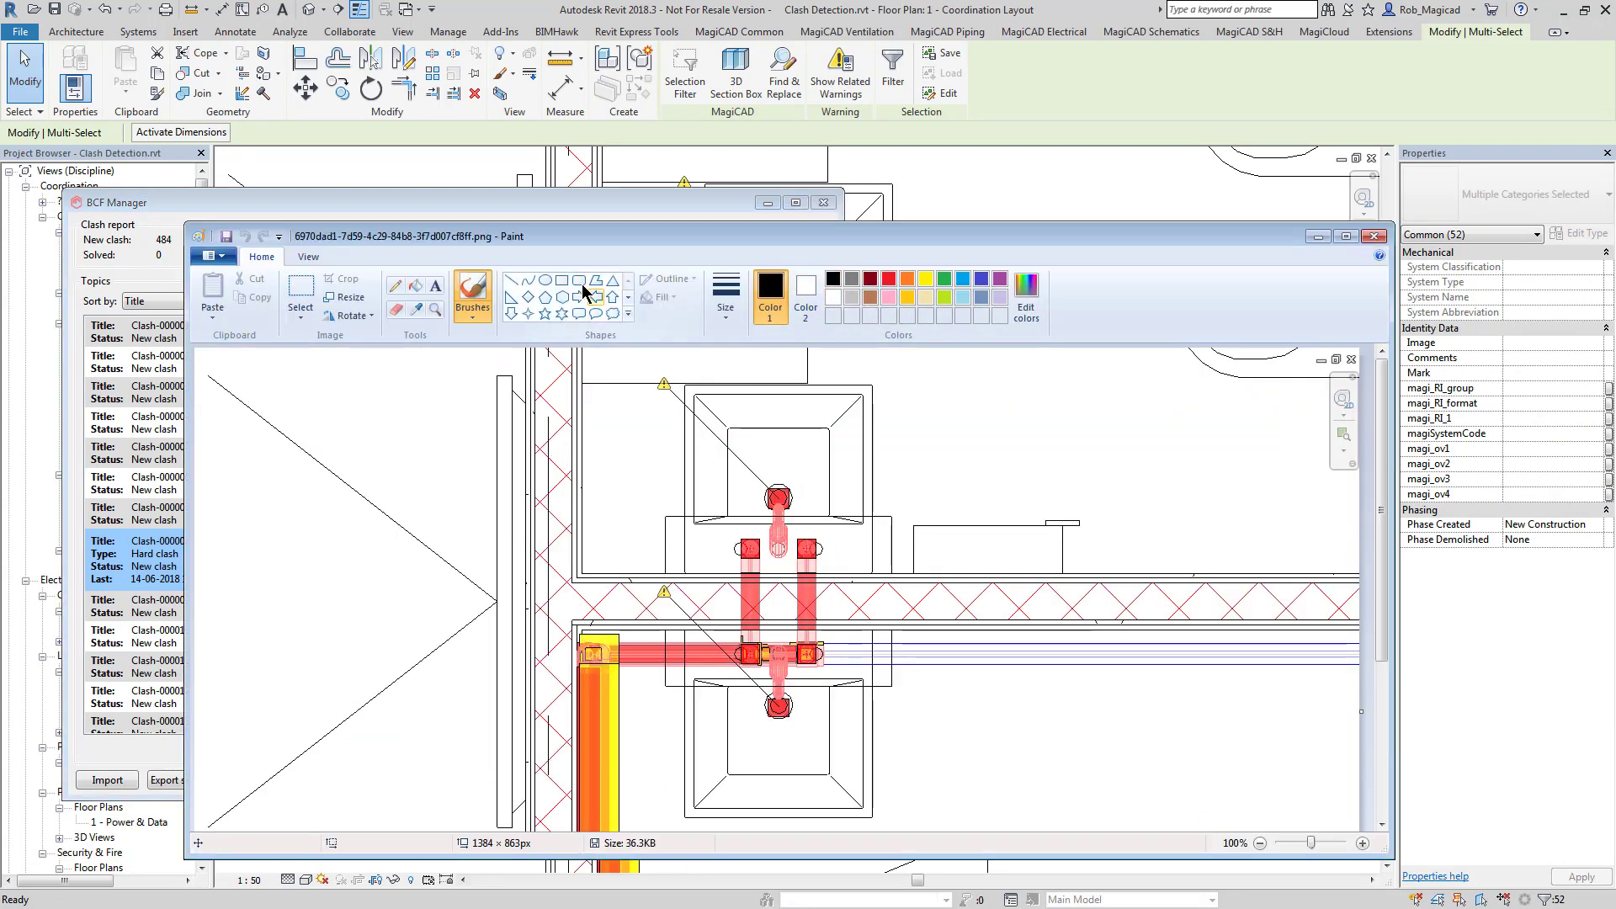
# Step: Draw a black ellipse around the clashing pipes and save the snapshot image
pyautogui.click(545, 280)
pyautogui.moveTo(558, 435); pyautogui.dragTo(964, 781)
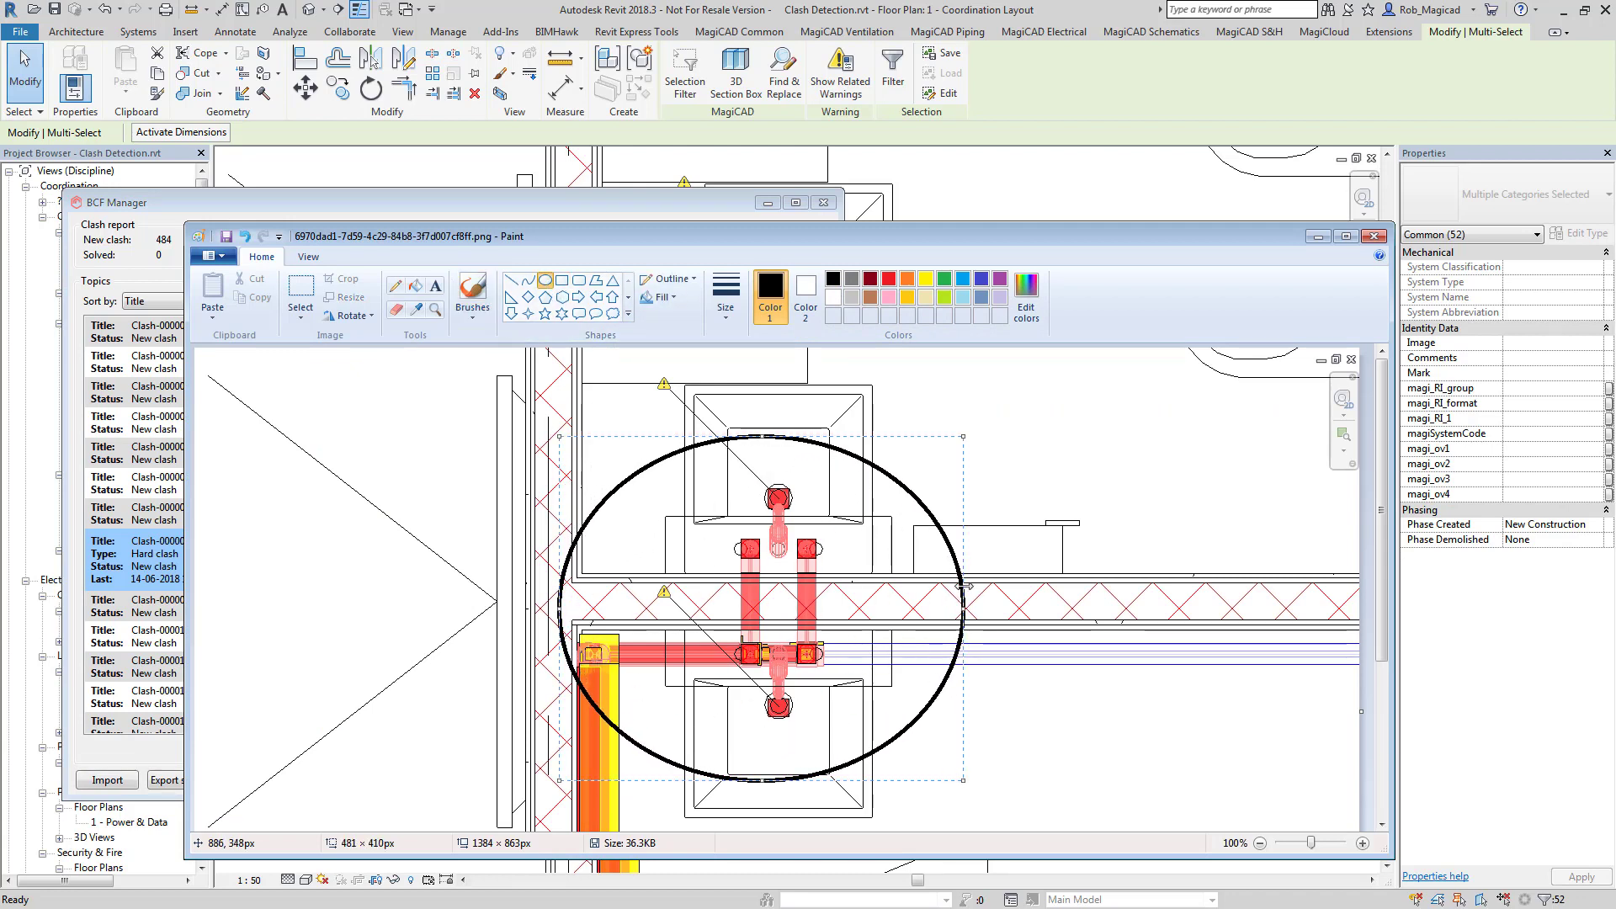
pyautogui.click(1381, 239)
pyautogui.click(752, 565)
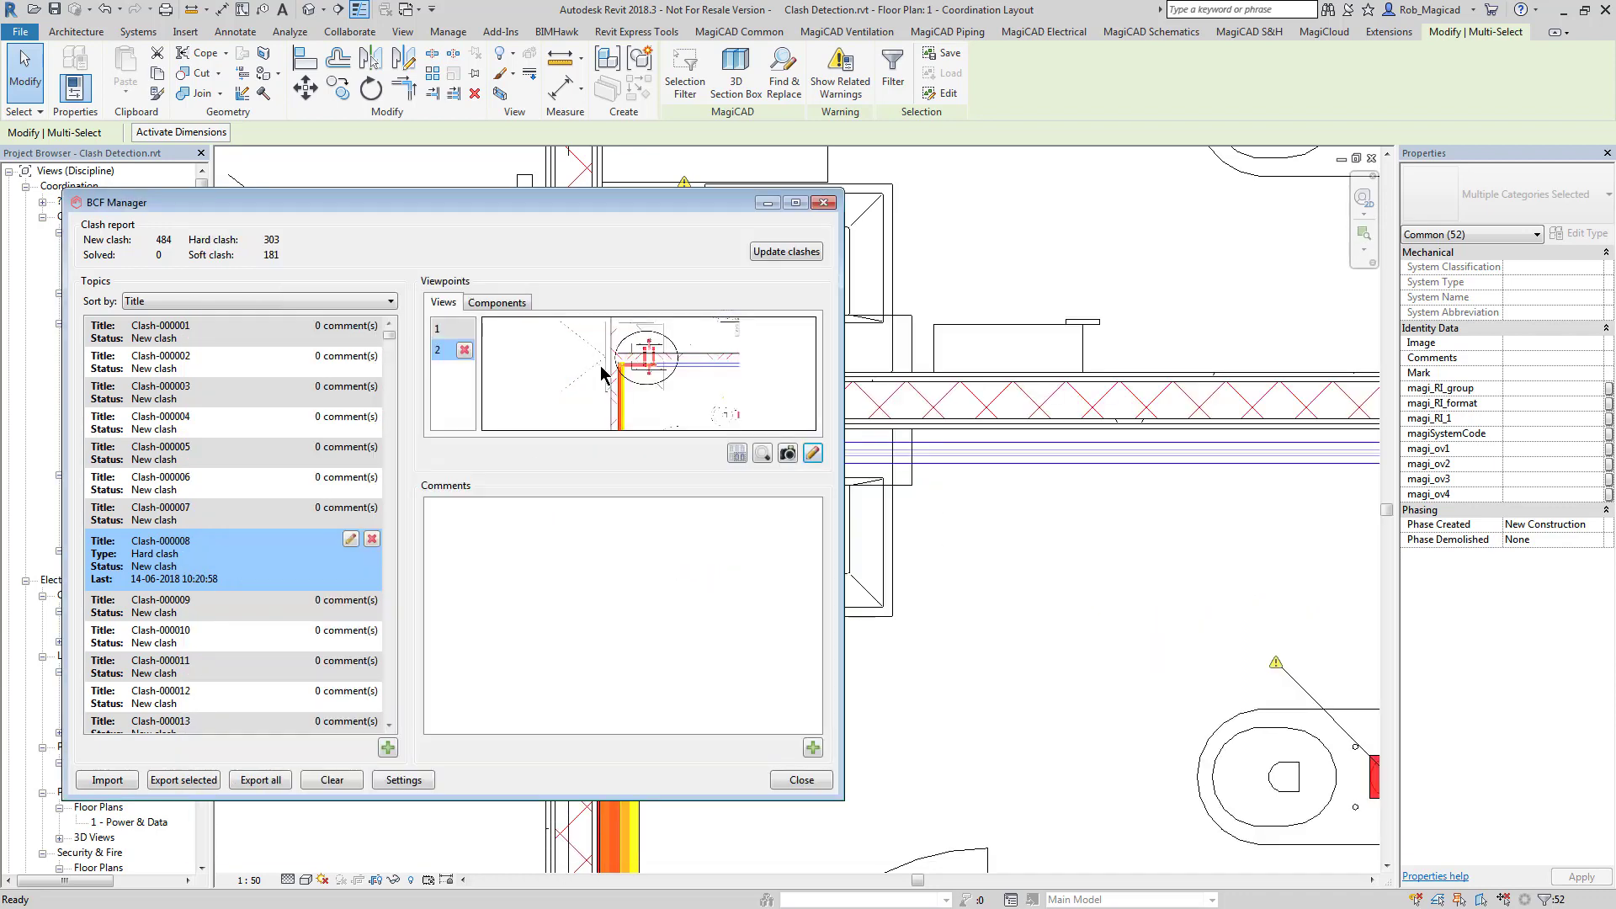
# Step: Preview Clash-000008's circled viewpoint 2 thumbnail and move the BCF Manager to the right
pyautogui.moveTo(602, 373)
pyautogui.moveTo(457, 202); pyautogui.dragTo(767, 184)
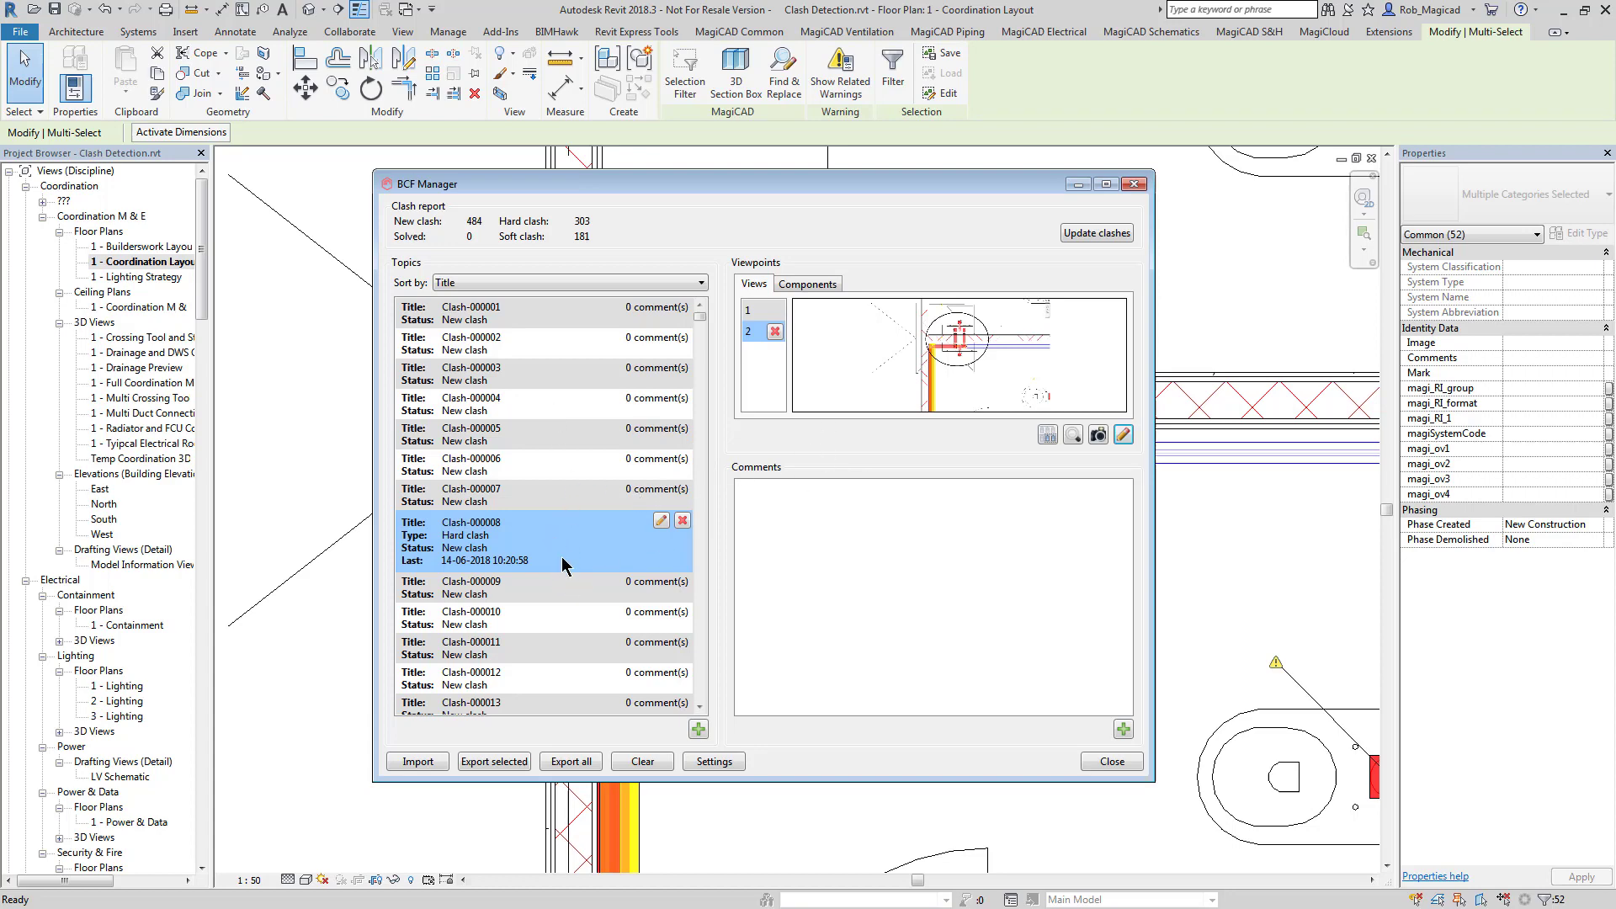
pyautogui.click(563, 762)
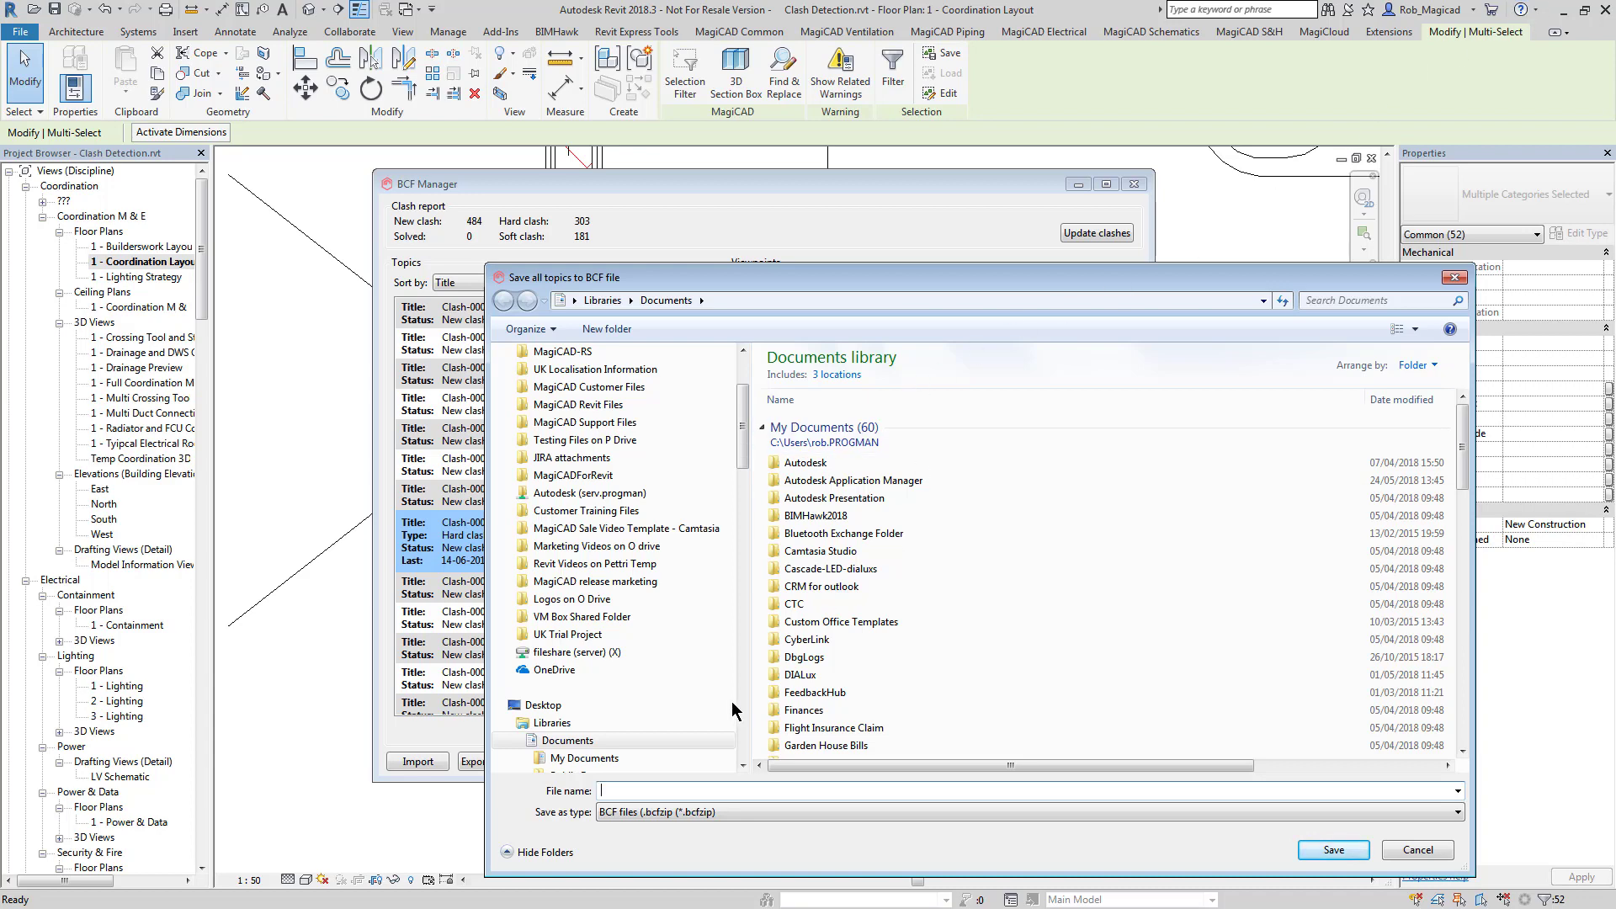
pyautogui.write('Clash Detection Report.bcfzip')
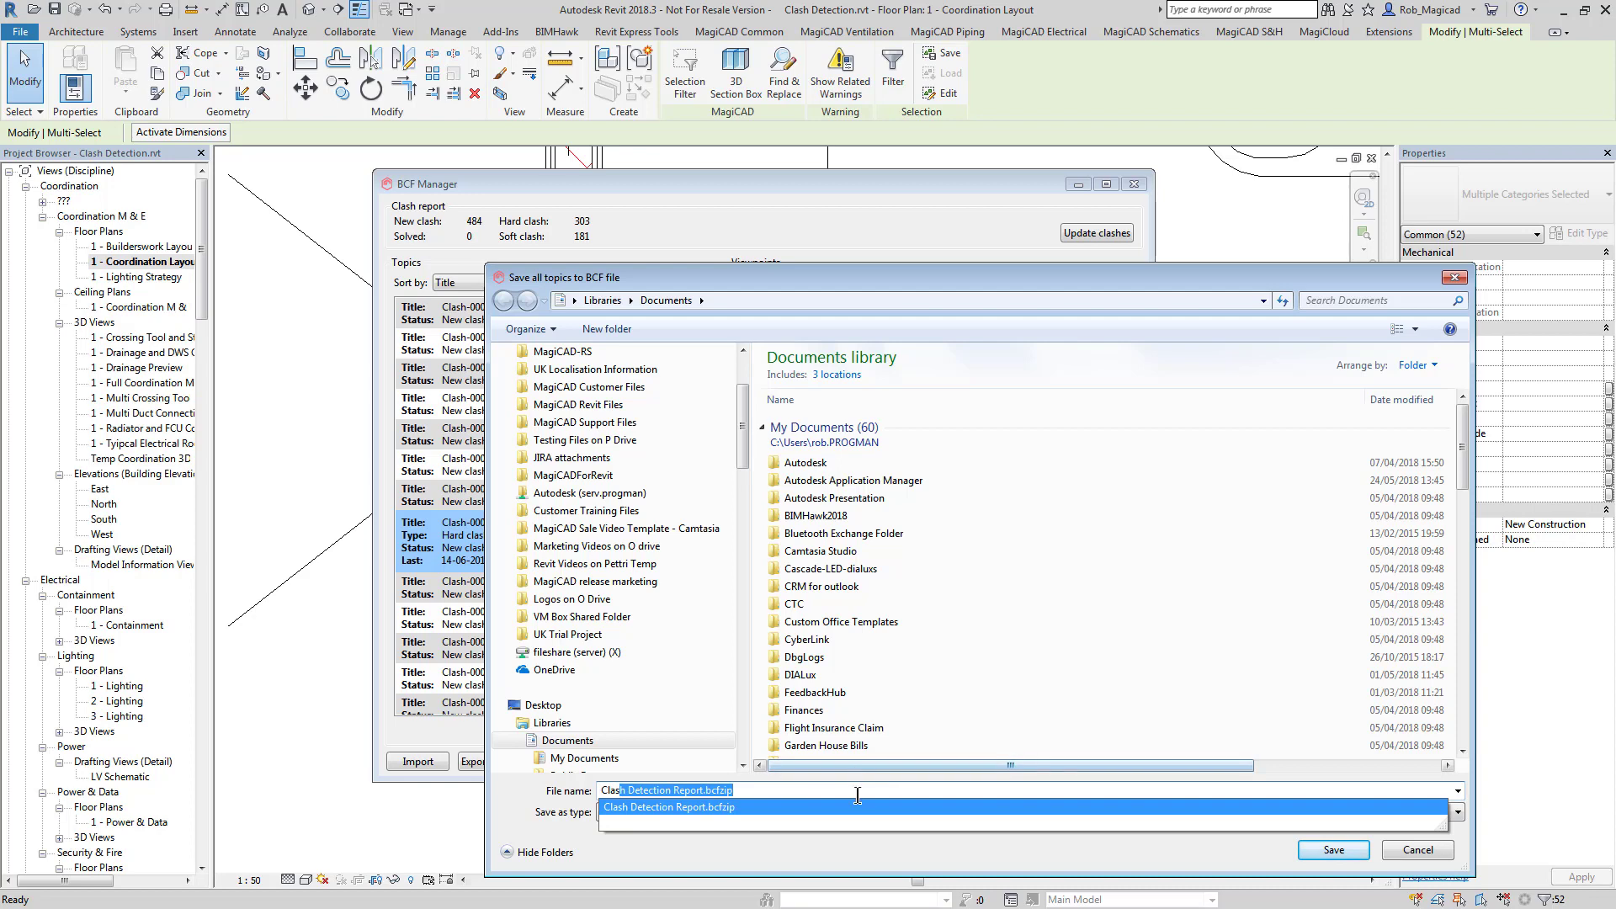
pyautogui.click(857, 795)
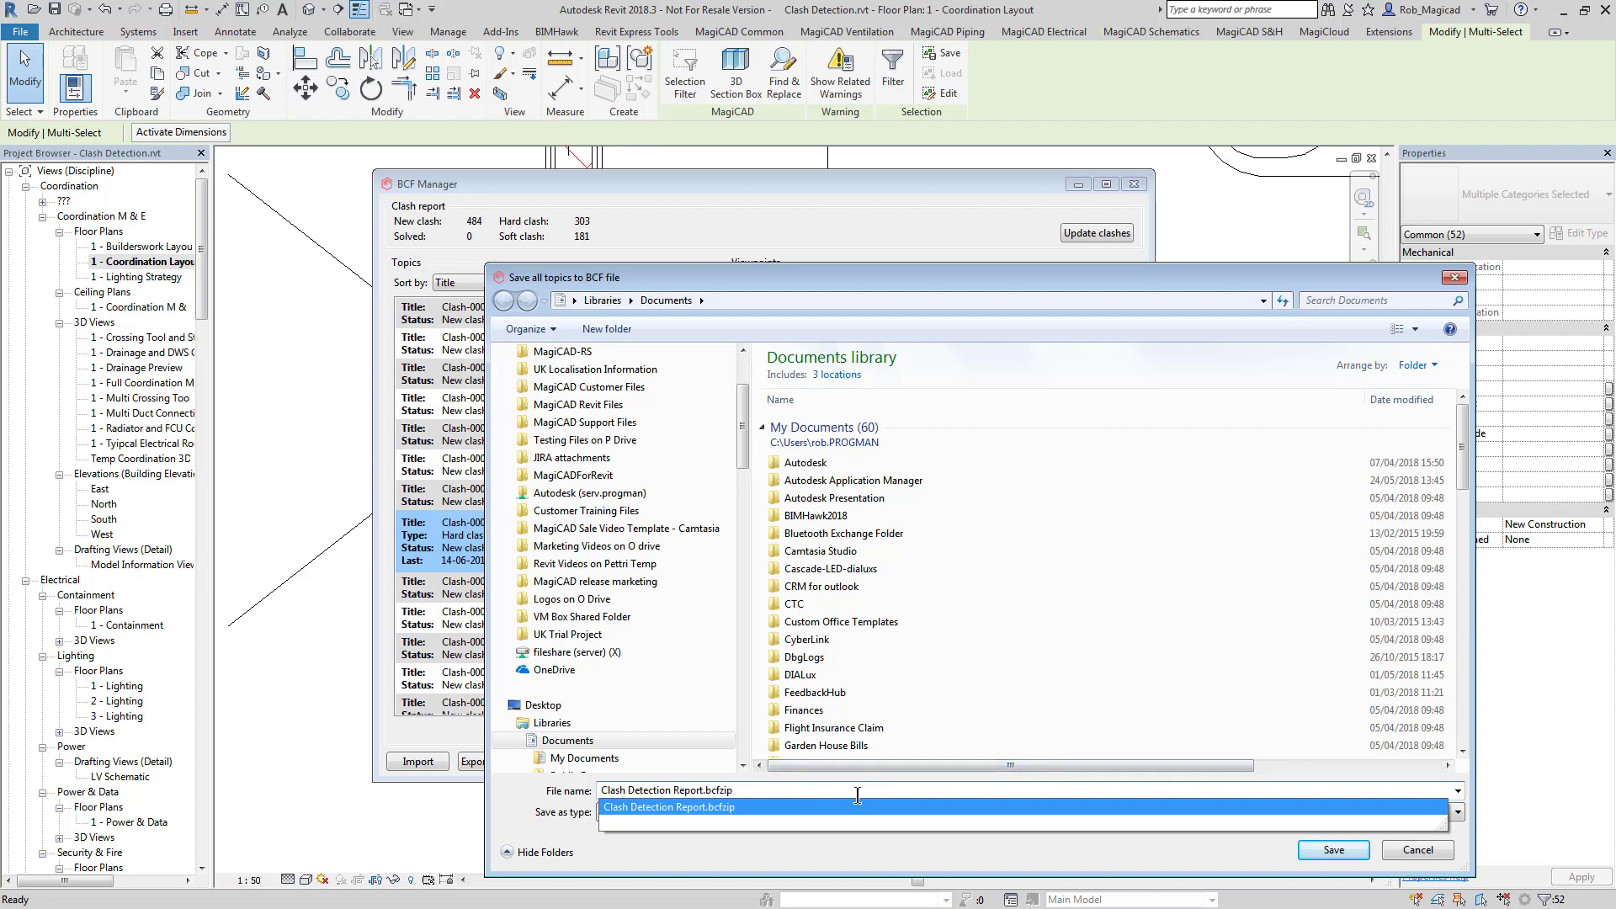
pyautogui.click(1417, 850)
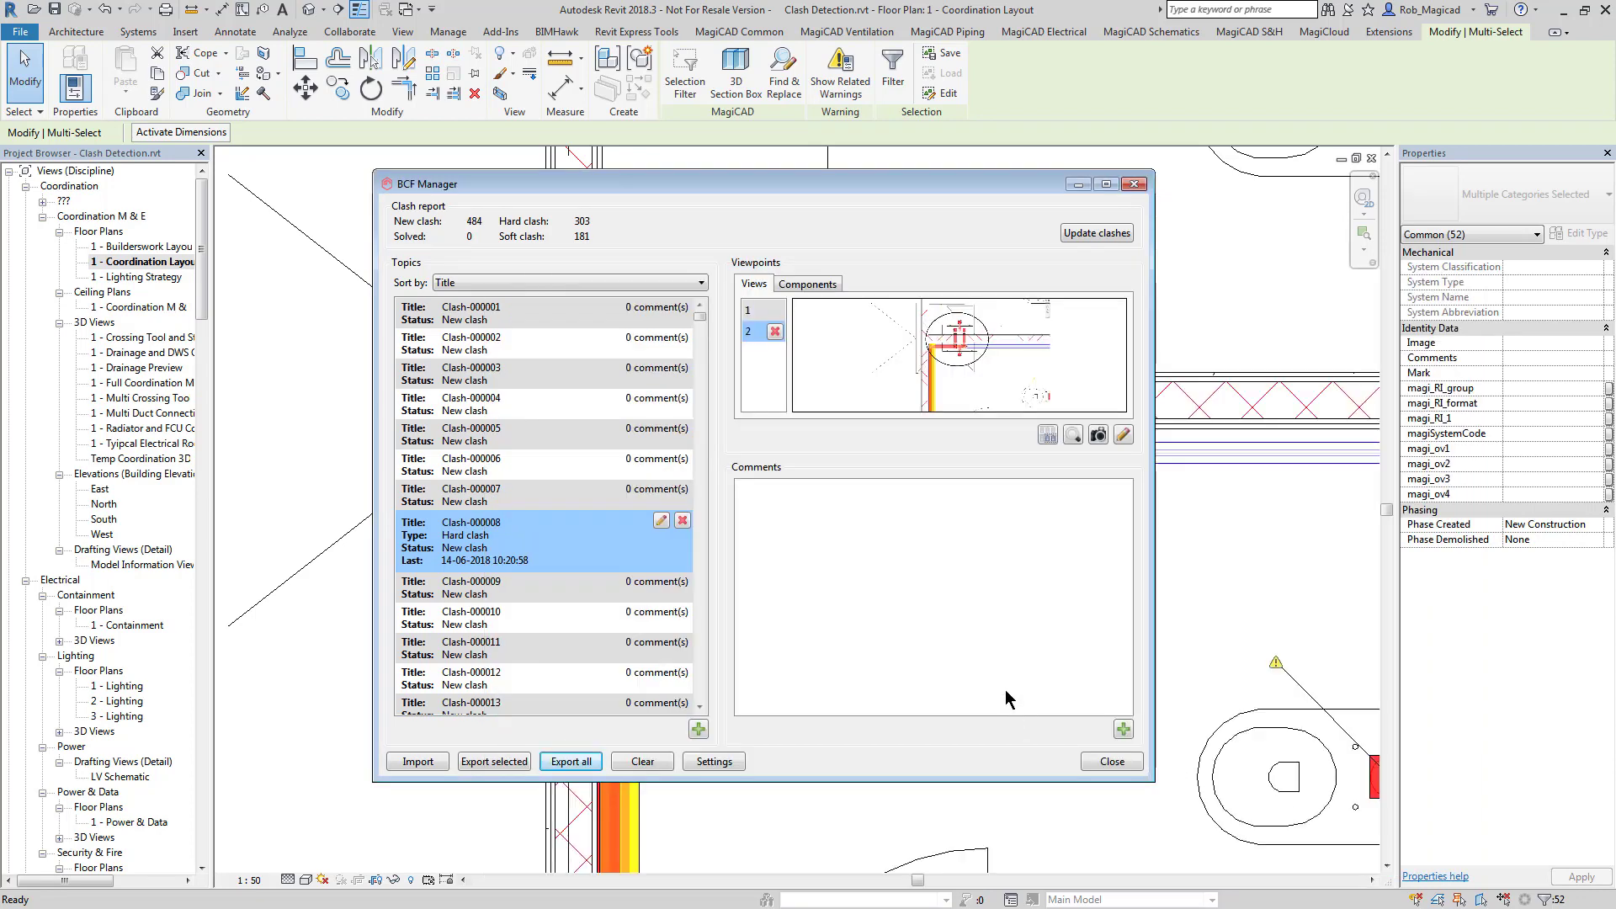